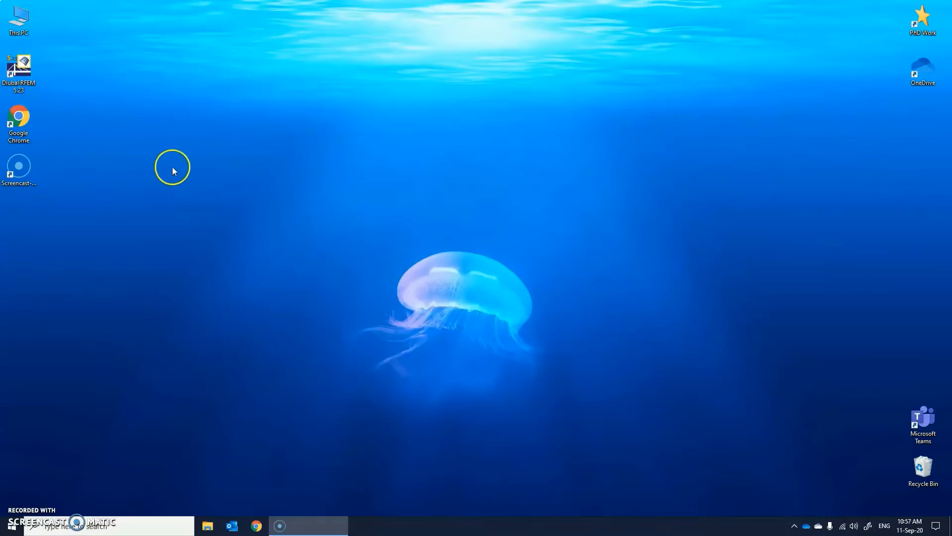
- Launch RFEM, dismiss the startup dialog, and start a new model named Example 01
double_click(18, 67)
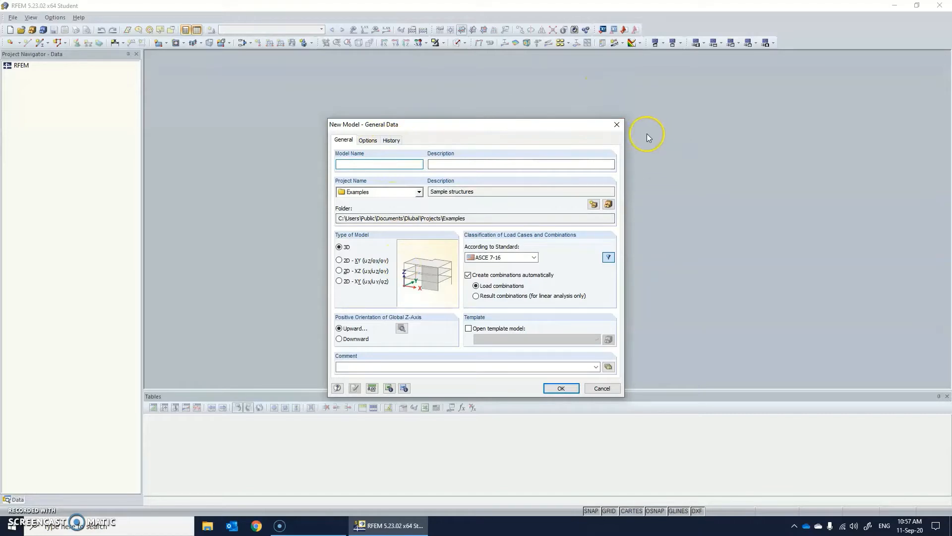
left_click(621, 123)
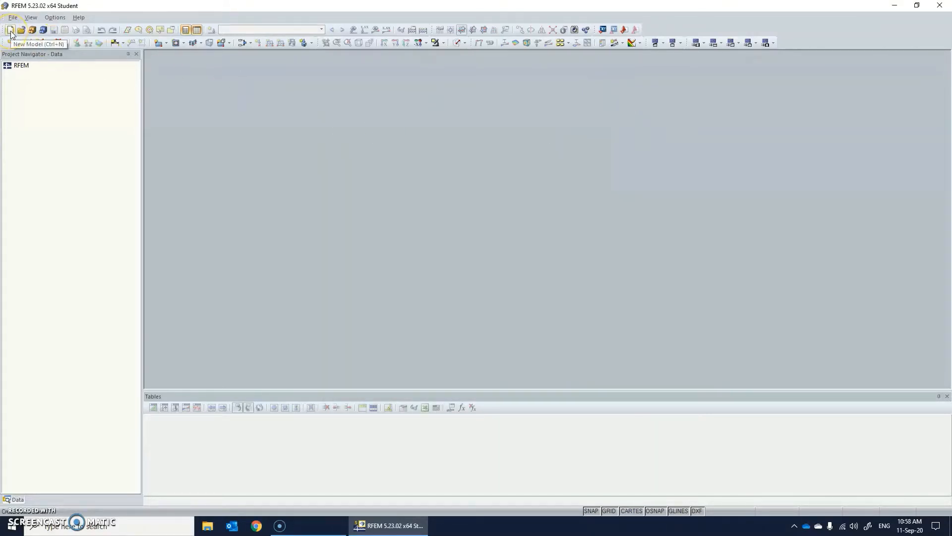
left_click(10, 30)
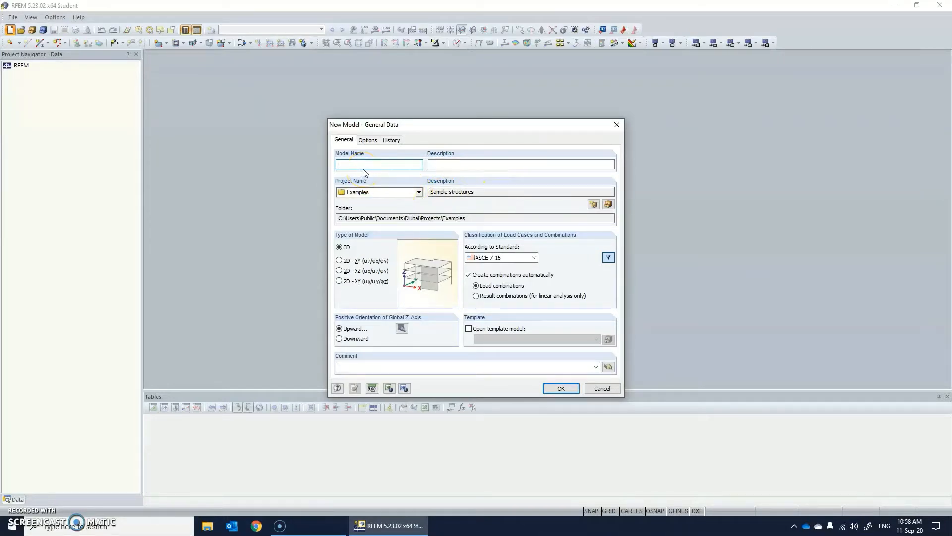
type("Example 01")
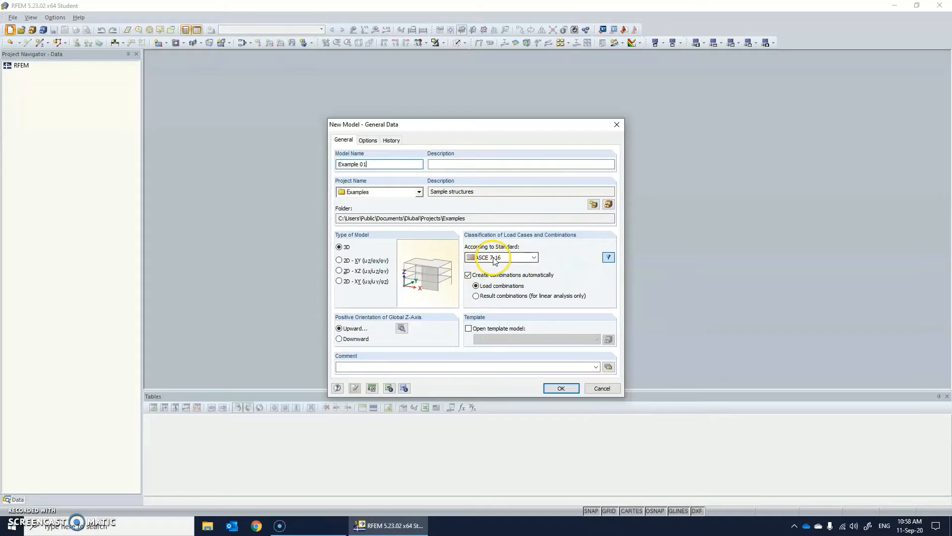
- Select ASCE 7-16 as the load classification standard and accept the Downward orientation for the local z-axis
left_click(535, 258)
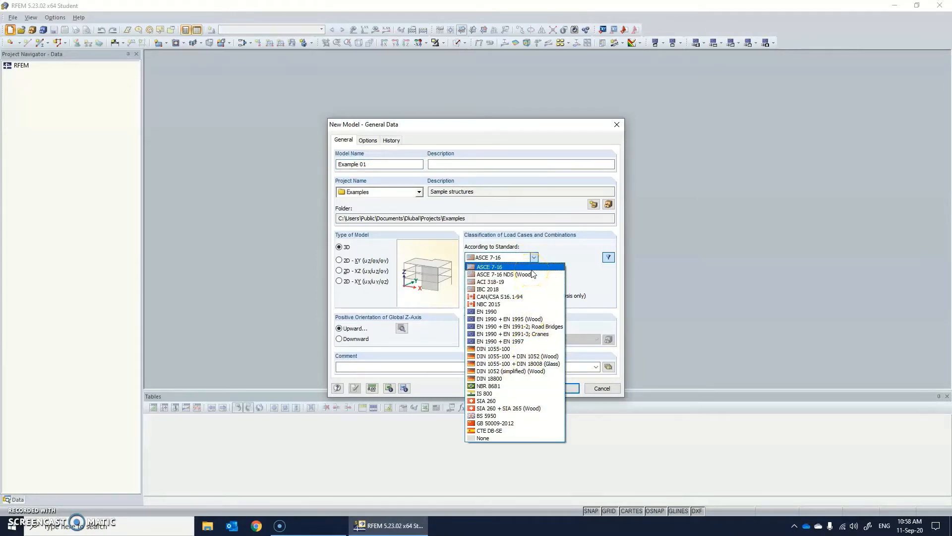
left_click(503, 258)
left_click(502, 287)
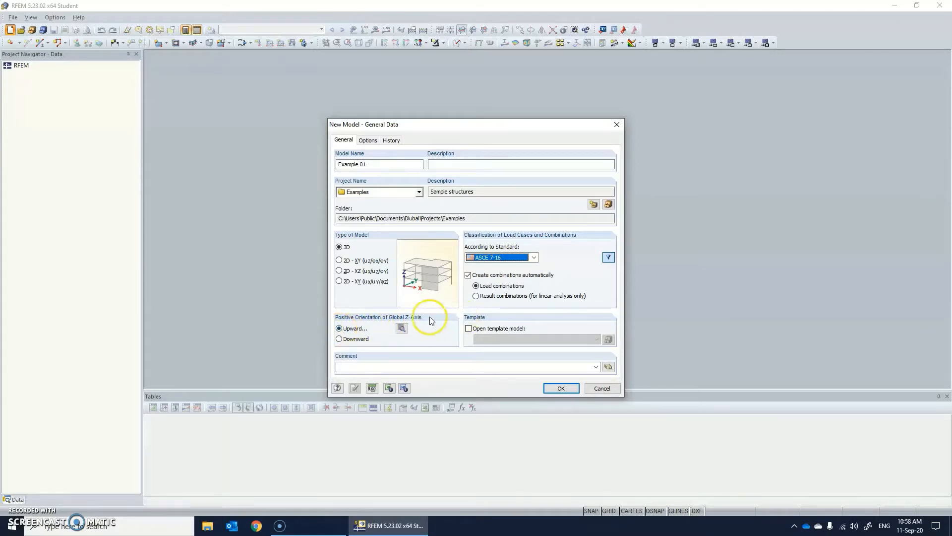
left_click(401, 329)
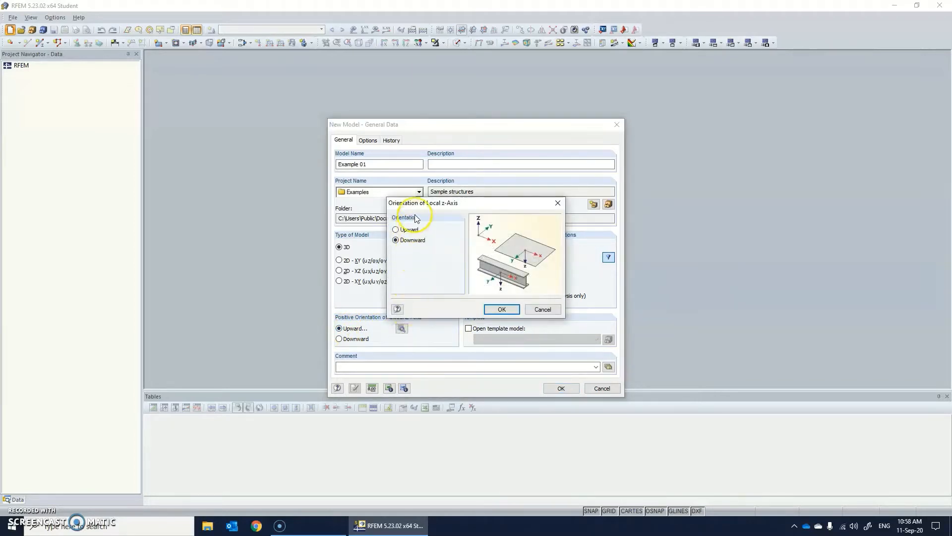
left_click(502, 309)
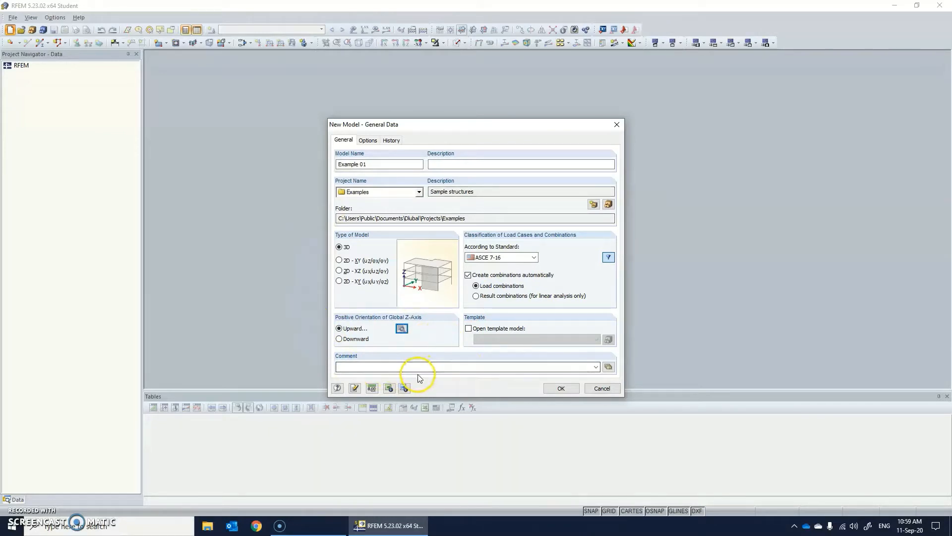
- Review and accept the model's units and decimal places, and confirm the general data to create the model
left_click(372, 388)
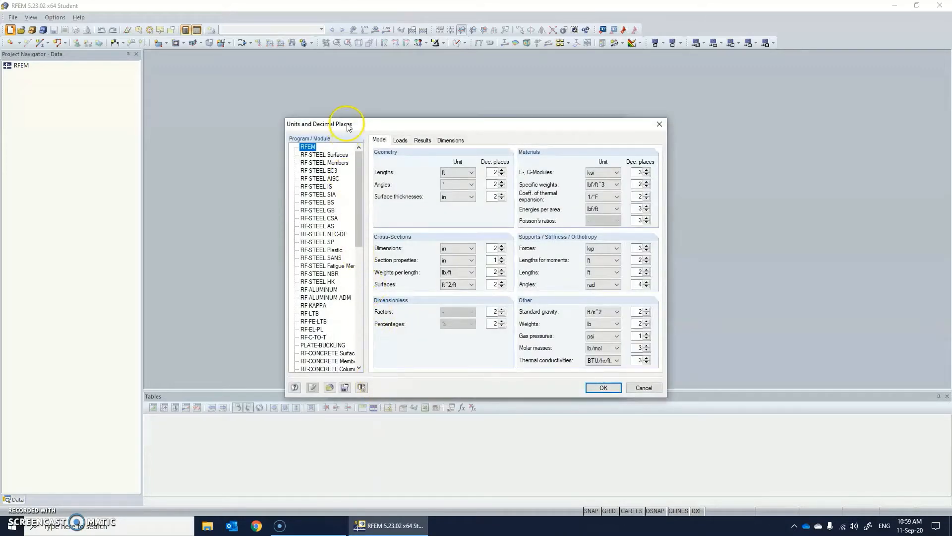
left_click_drag(345, 130, 476, 116)
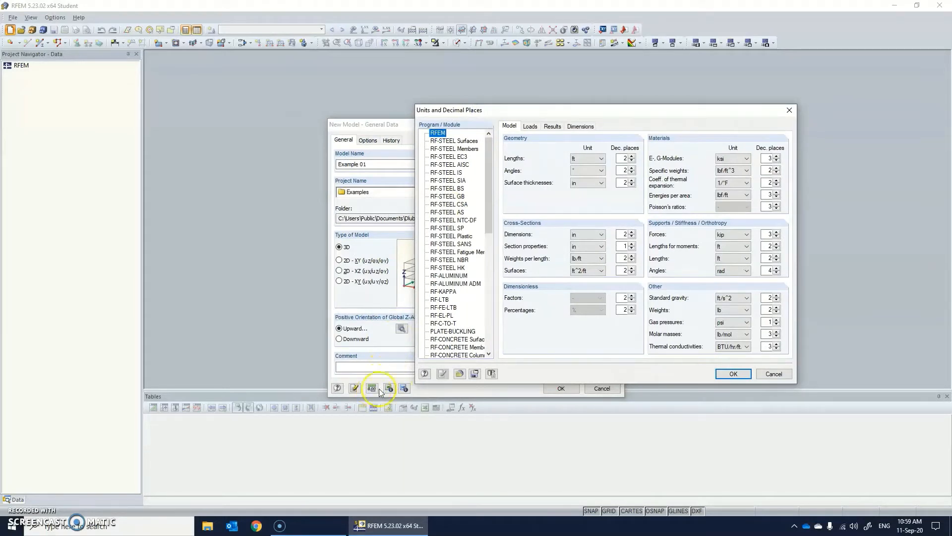
left_click(440, 374)
left_click(728, 375)
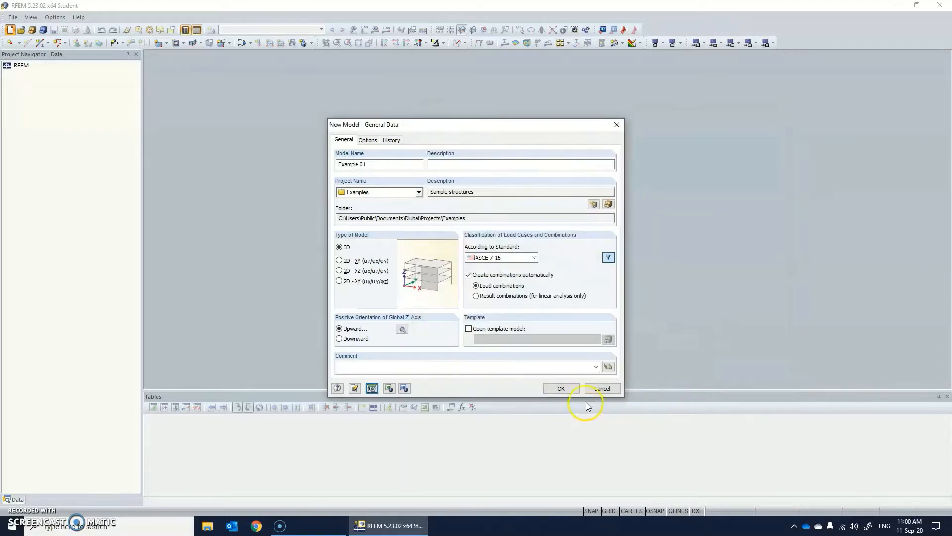
left_click(572, 388)
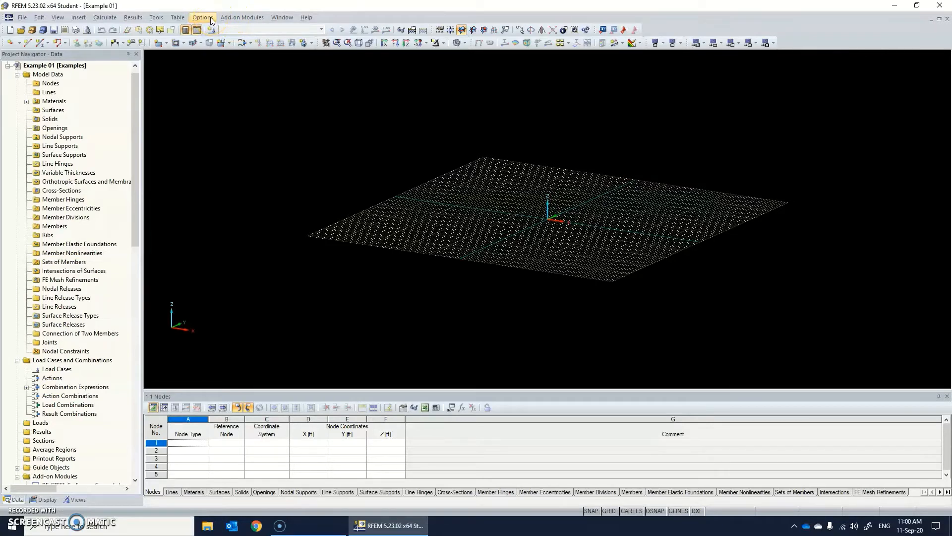
- Show the work plane grid in perspective view
left_click(40, 18)
left_click(42, 46)
left_click(373, 43)
left_click(361, 44)
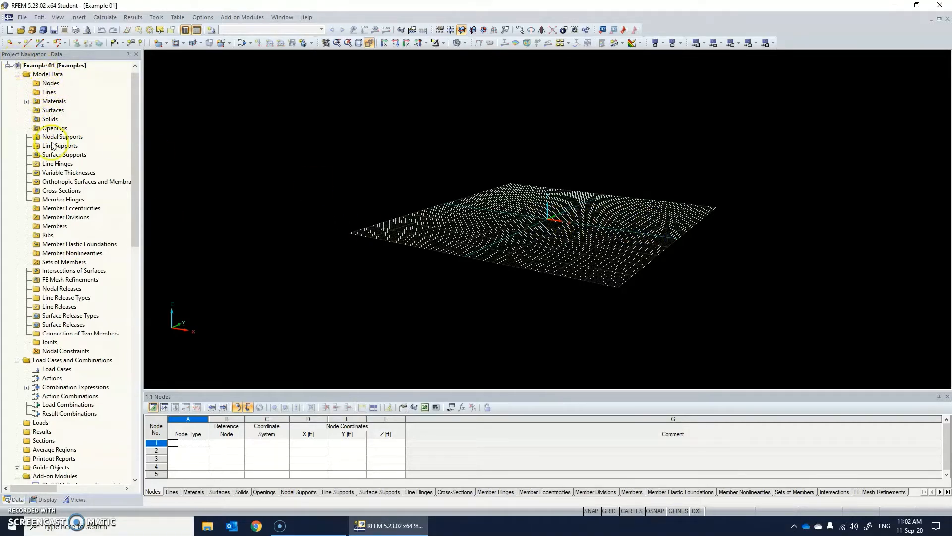
- Examine the project data tree, from model data through load cases and combinations to the add-on design modules
scroll(47, 325, "down", 5)
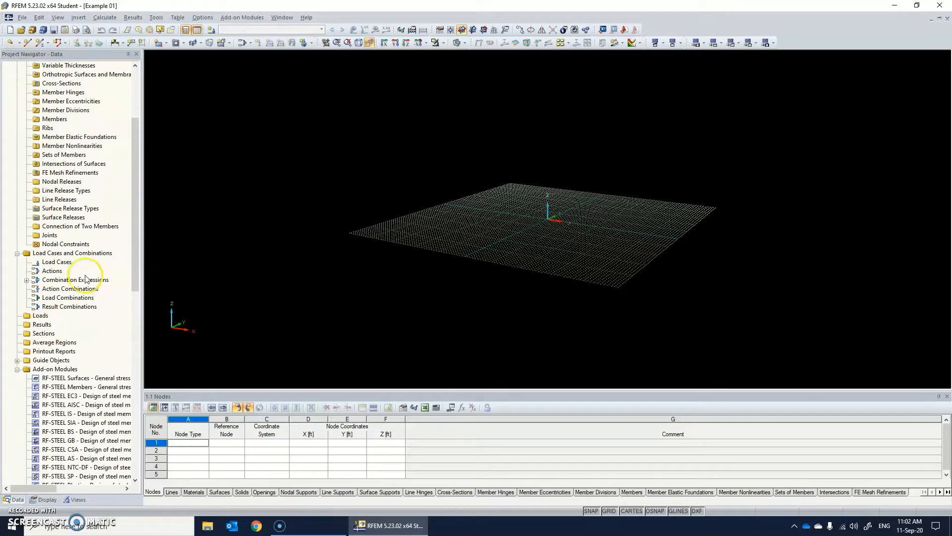
scroll(82, 275, "up", 6)
scroll(79, 274, "down", 8)
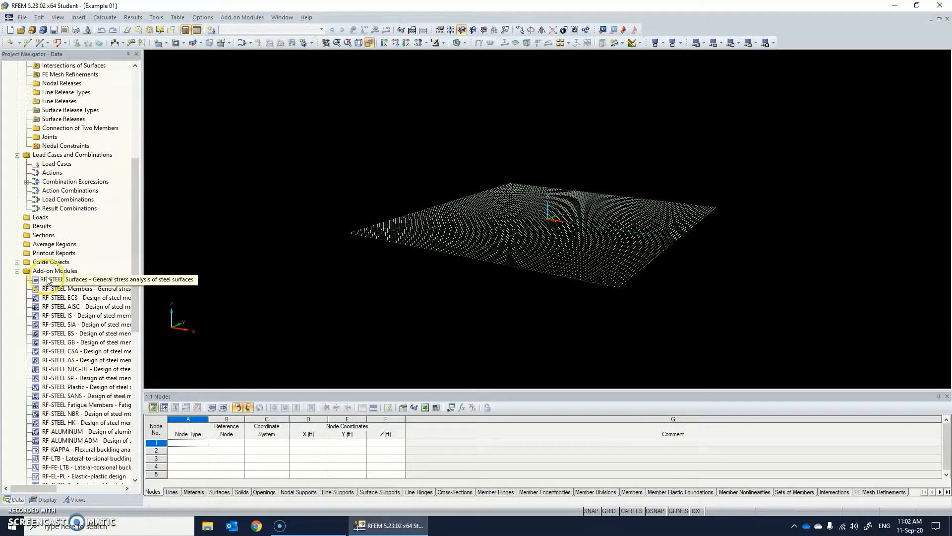
scroll(42, 280, "down", 2)
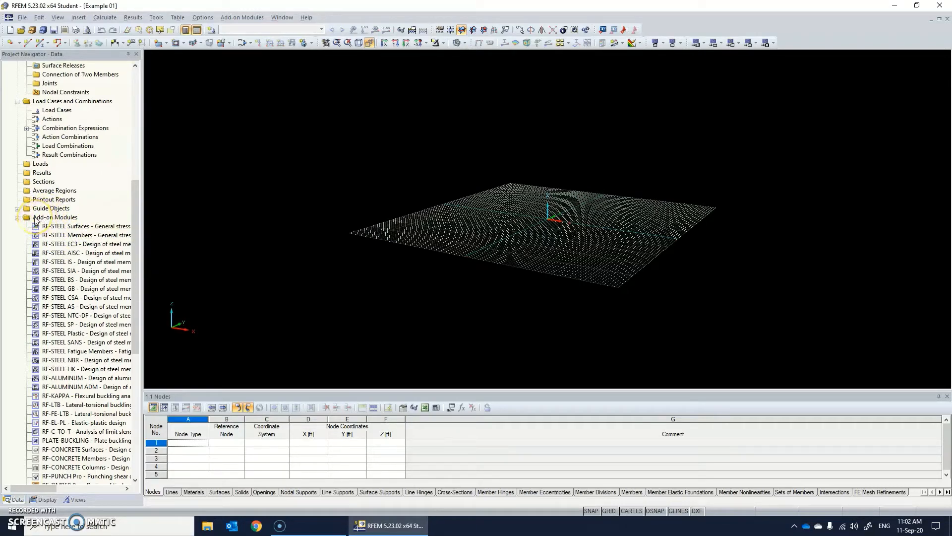
scroll(45, 159, "up", 5)
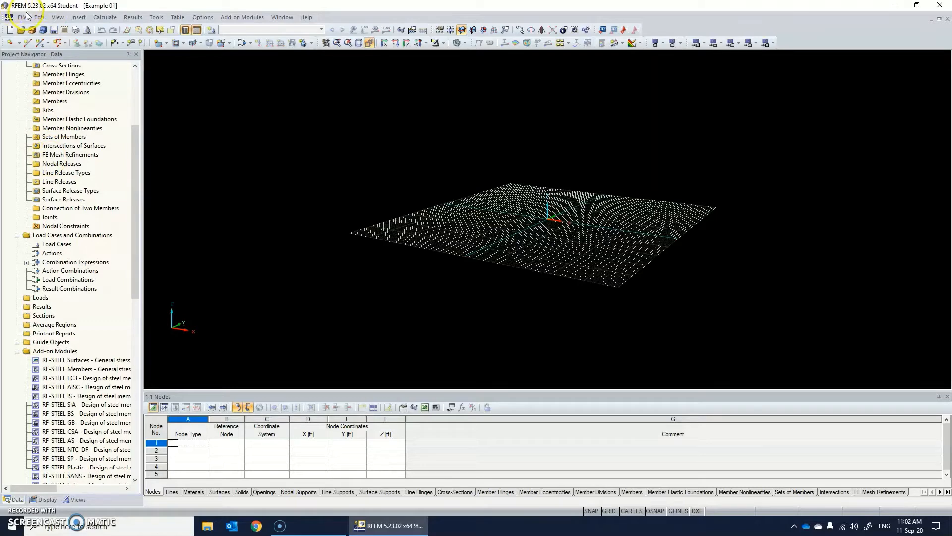
scroll(50, 337, "down", 3)
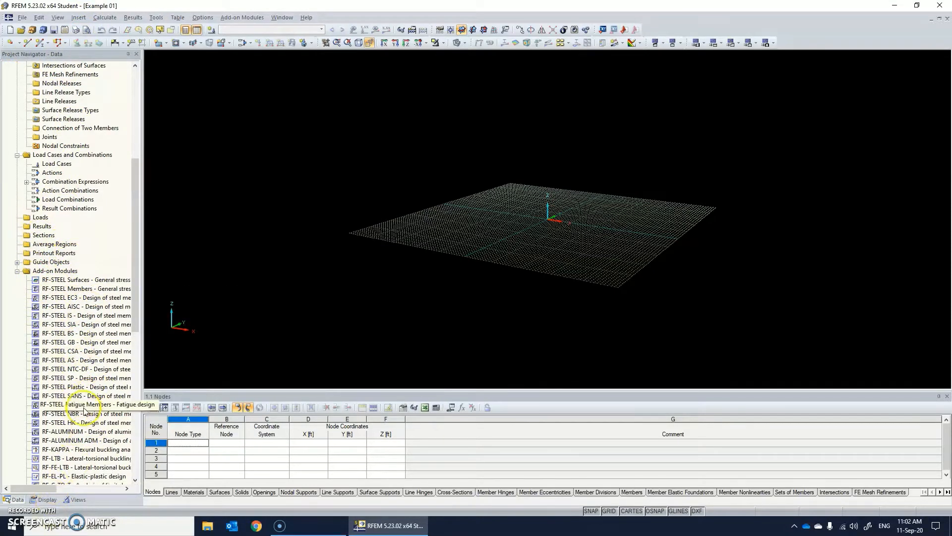
scroll(85, 410, "down", 3)
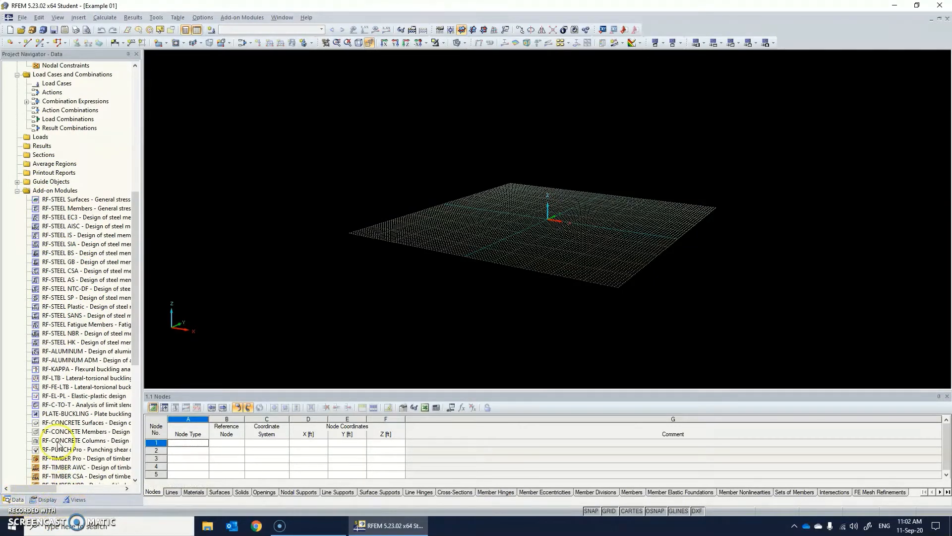
scroll(59, 298, "down", 4)
scroll(65, 311, "up", 6)
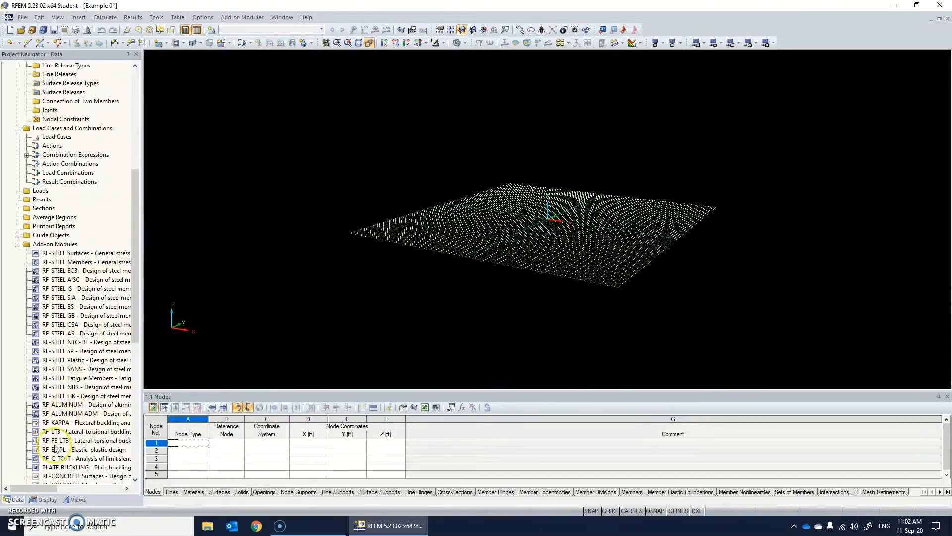
- Examine the Display navigator's visibility options for the model, loads, results, FE mesh and sections
left_click(47, 499)
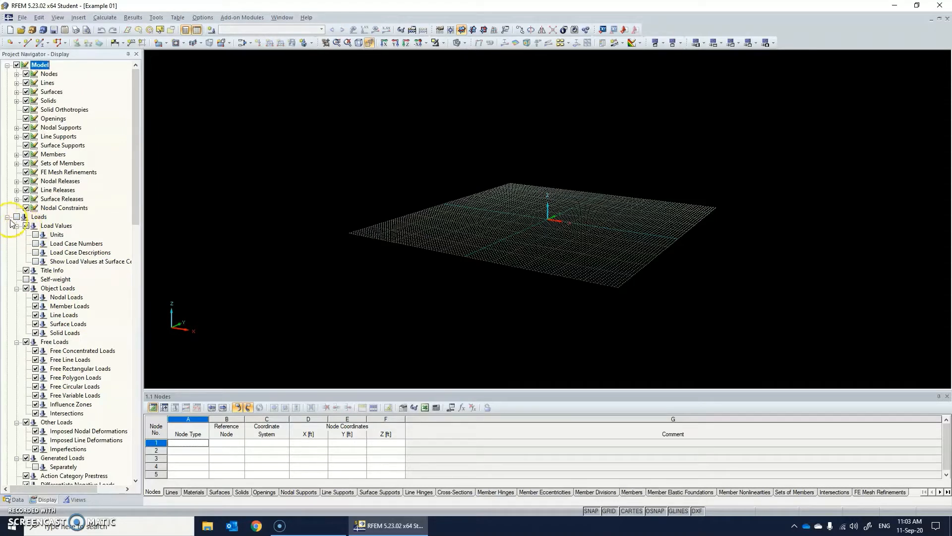
scroll(39, 301, "down", 3)
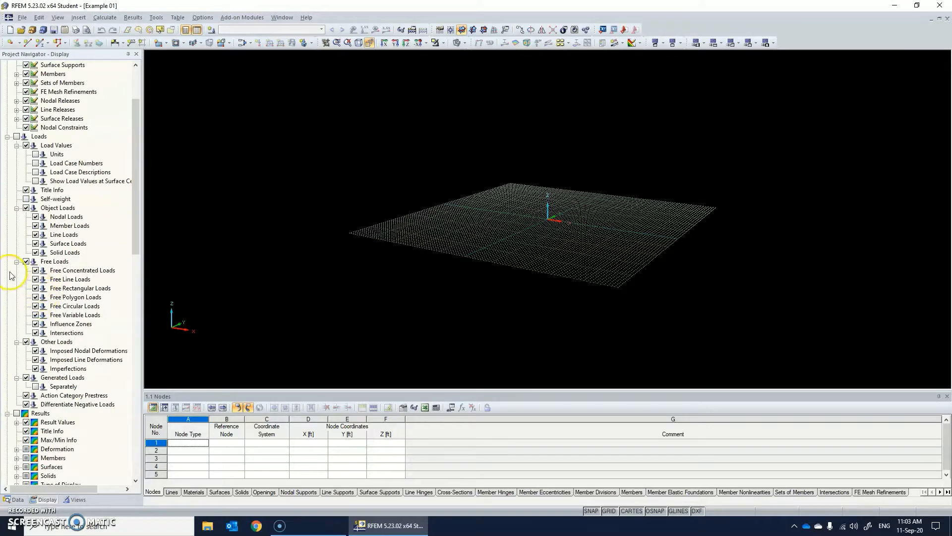
scroll(43, 266, "down", 4)
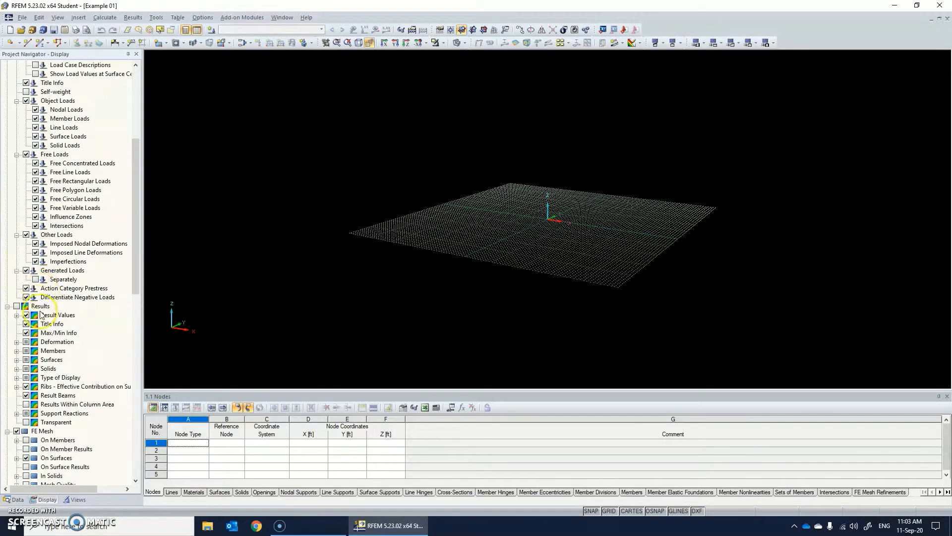
scroll(41, 320, "down", 4)
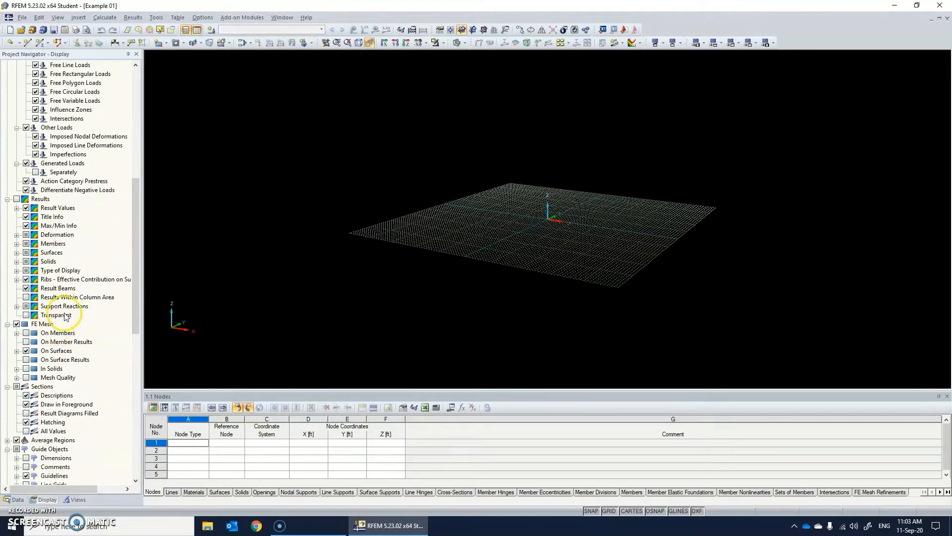
scroll(49, 210, "up", 11)
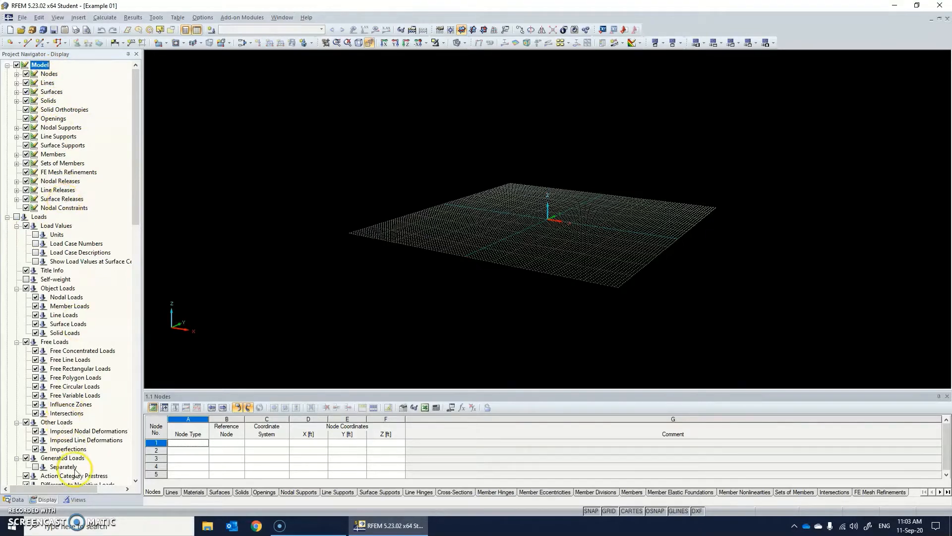
scroll(75, 471, "down", 3)
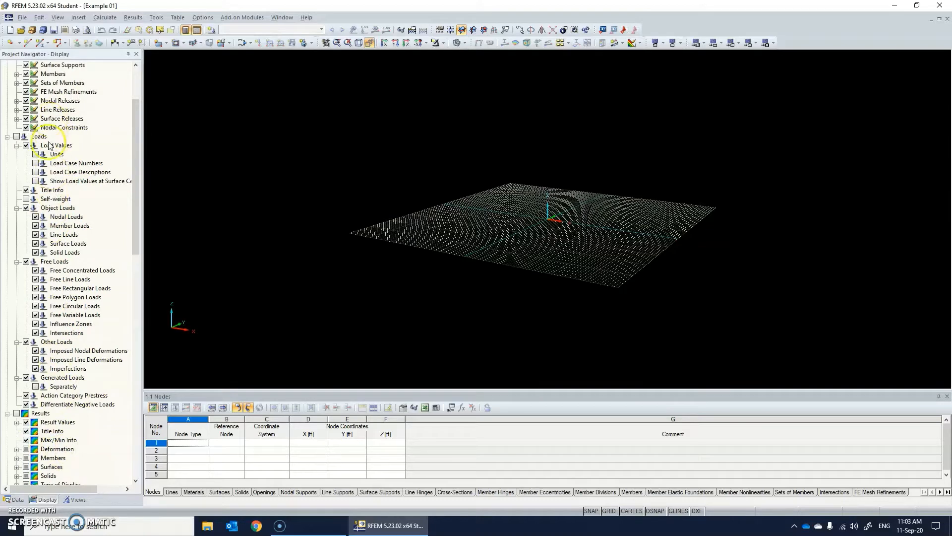
scroll(48, 154, "up", 3)
scroll(50, 171, "down", 3)
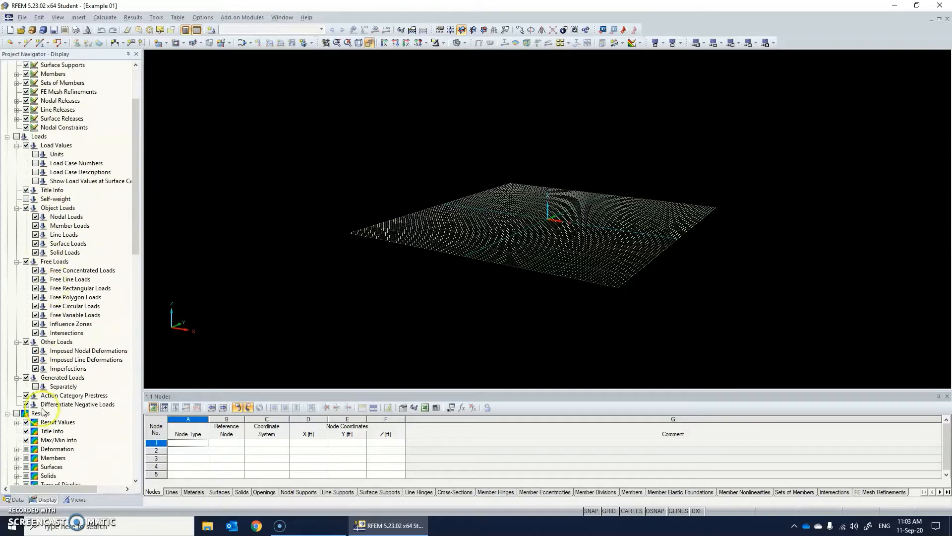
- Inspect the Views navigator, rotate the 3D view of the work plane, and return to the project data tree
left_click(75, 500)
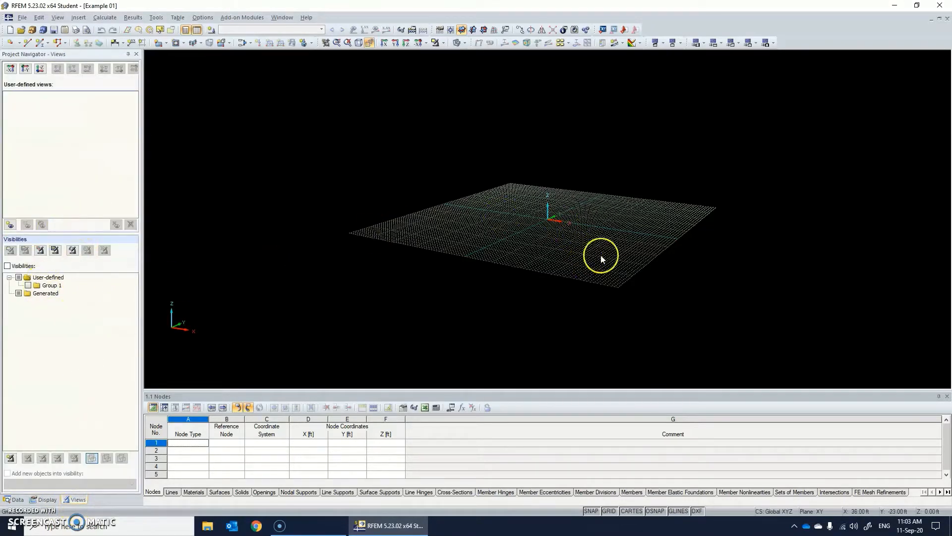
middle_click_drag(617, 240, 573, 285, "ctrl")
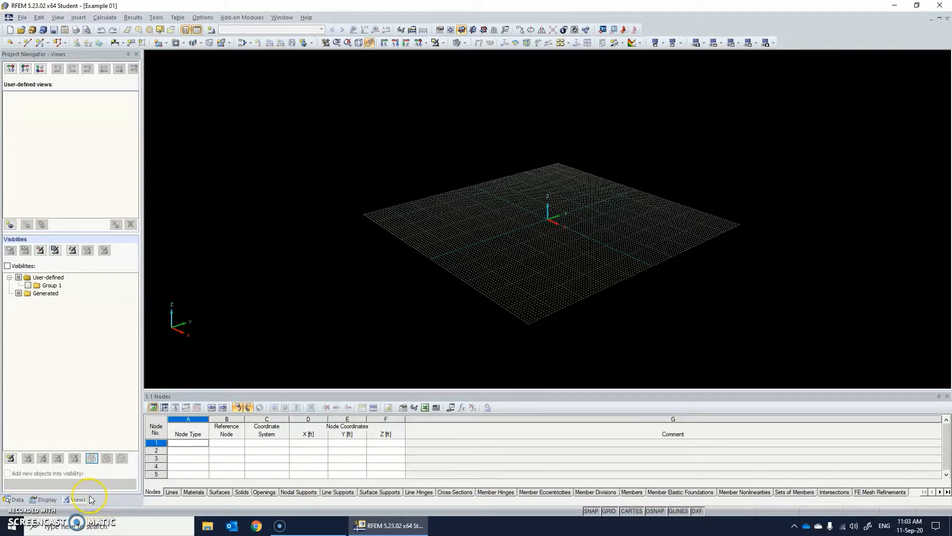
left_click(16, 499)
scroll(122, 204, "up", 9)
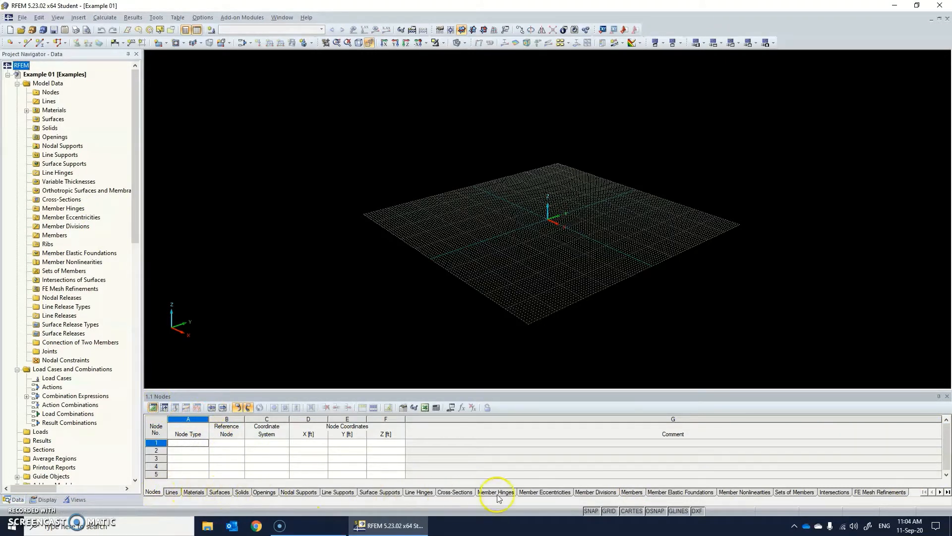
- Look through the Lines, Materials and Surfaces input tables and return to the Nodes table
left_click(173, 492)
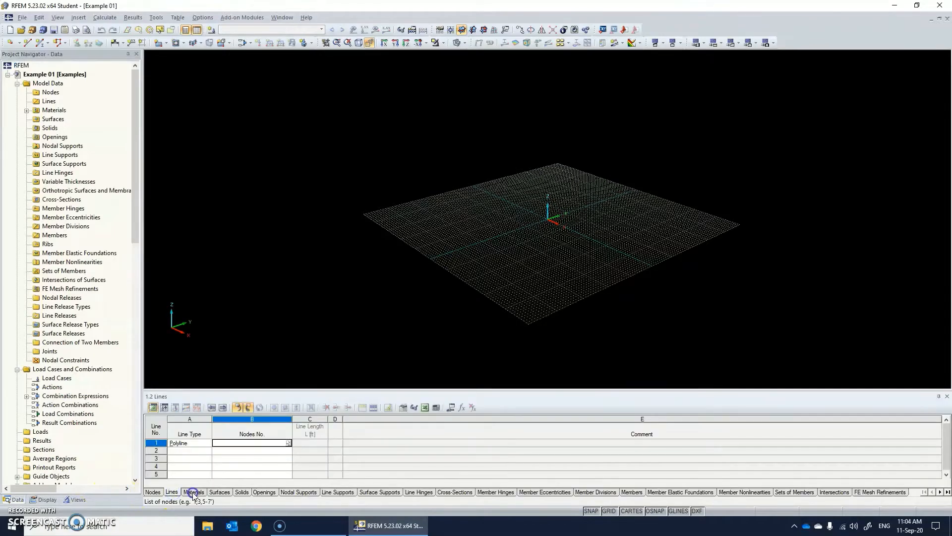
left_click(193, 492)
left_click(216, 492)
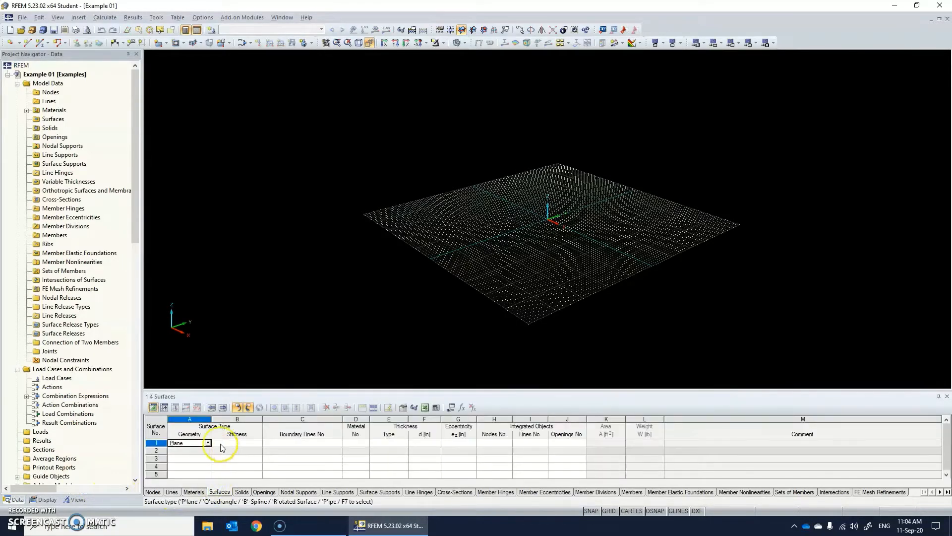
left_click(153, 492)
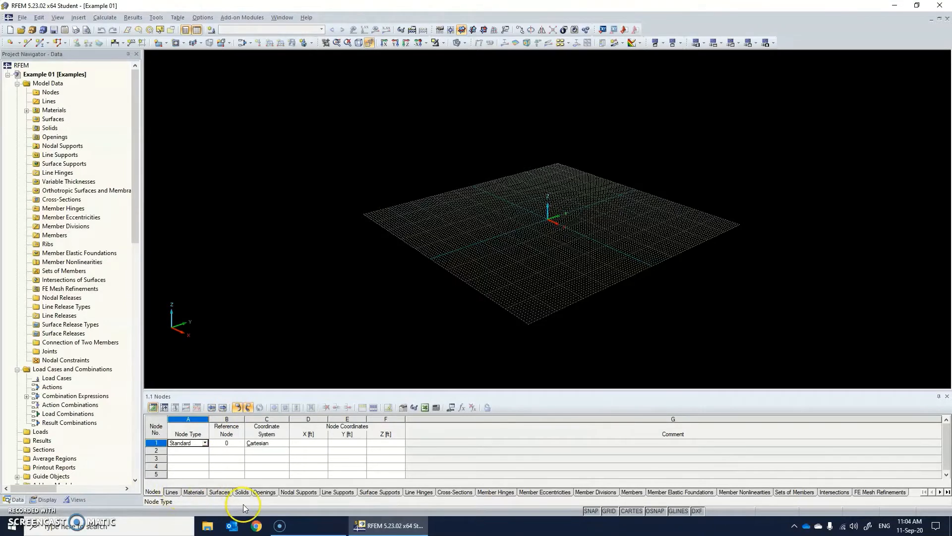
- Open the Surfaces input table and look over its export options for Microsoft Excel and CSV without exporting
left_click(218, 492)
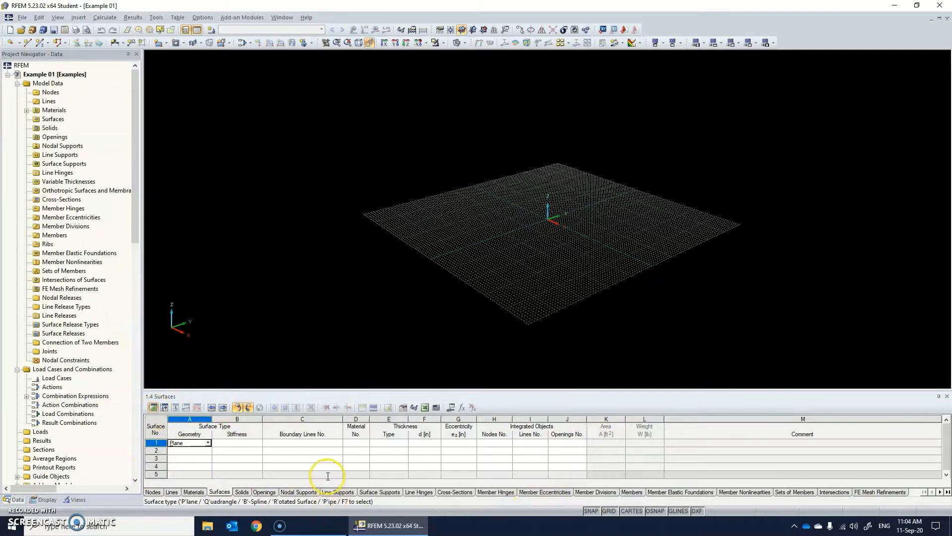
left_click(425, 407)
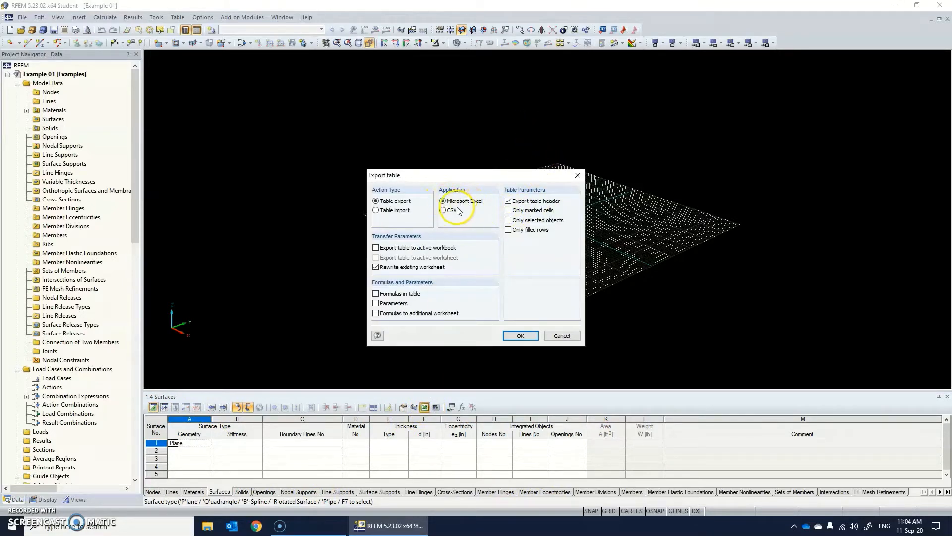
left_click(578, 176)
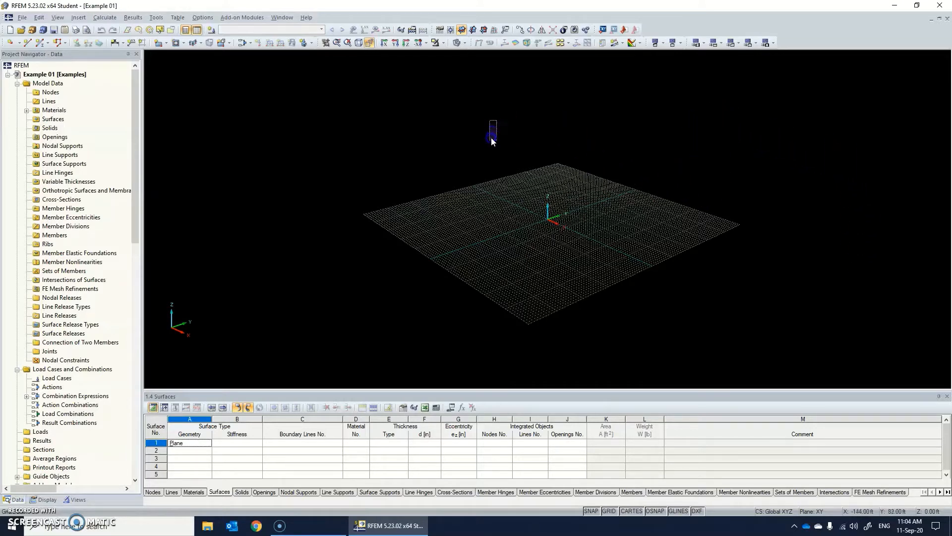
left_click_drag(491, 138, 493, 153)
- Change the model view's background colour to white in the display properties
left_click(202, 17)
mouse_move(206, 29)
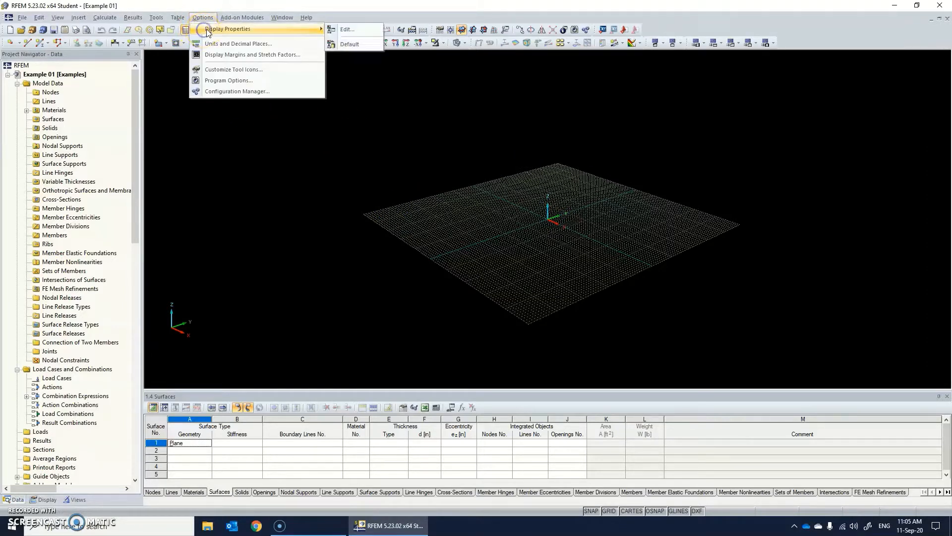
left_click(339, 30)
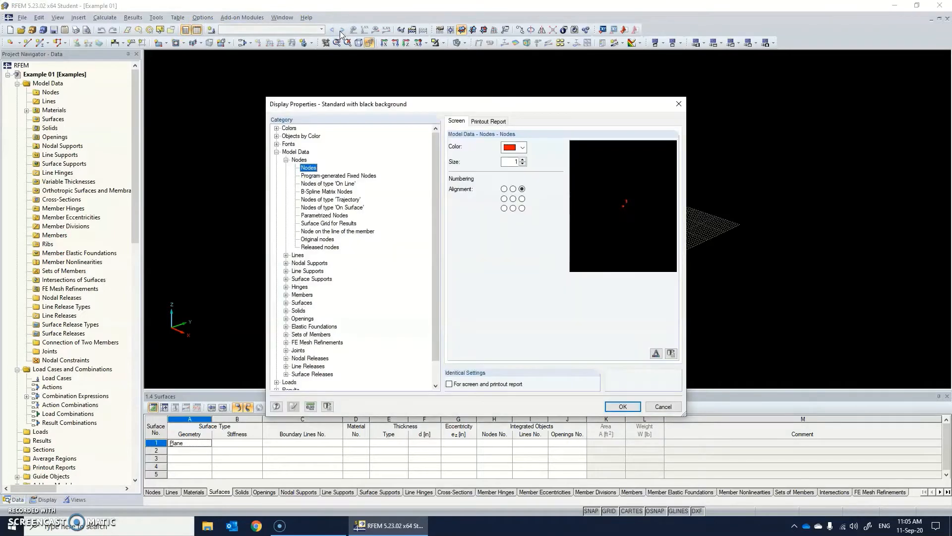
left_click(276, 128)
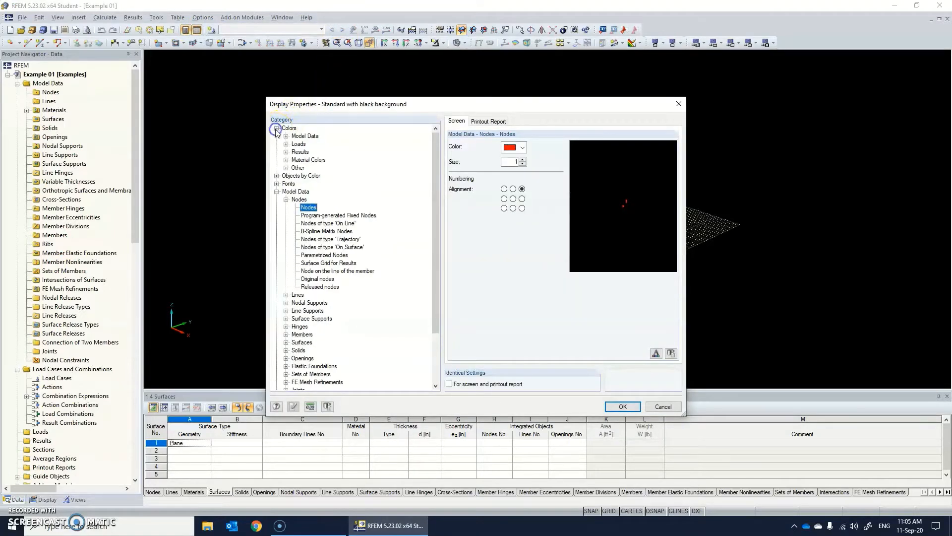
left_click(286, 168)
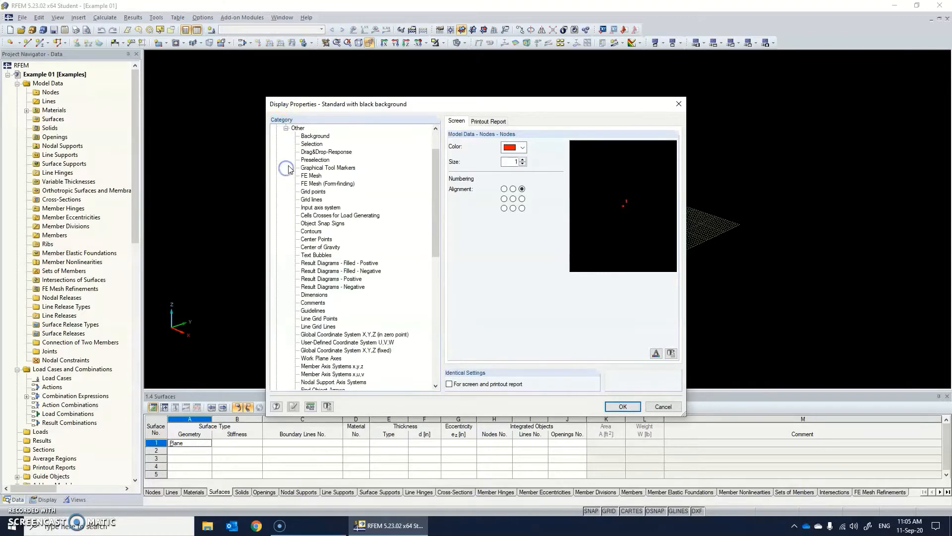
left_click(315, 136)
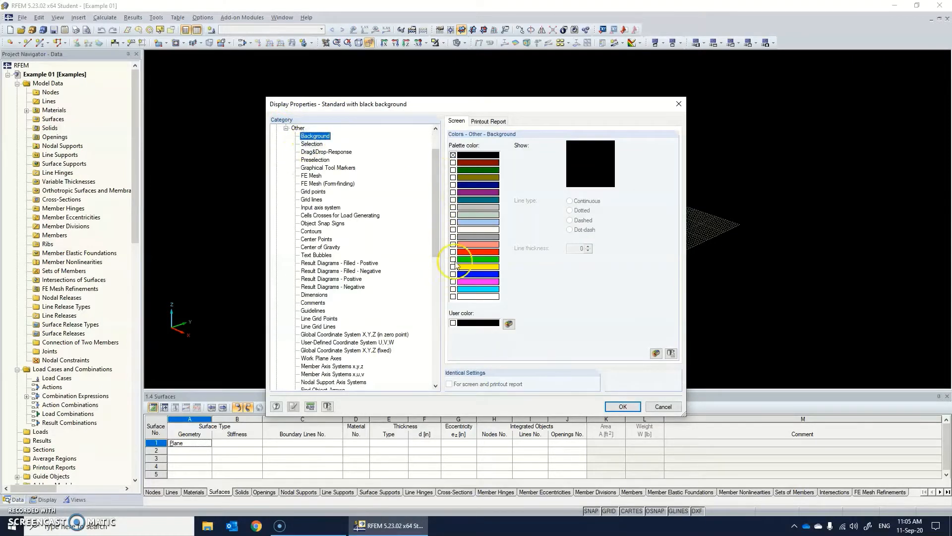
left_click(453, 296)
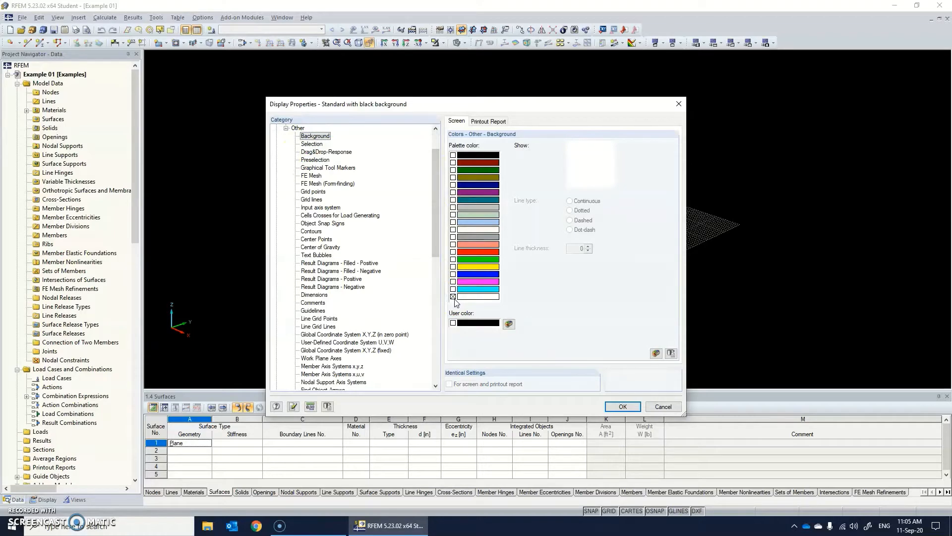
left_click(617, 406)
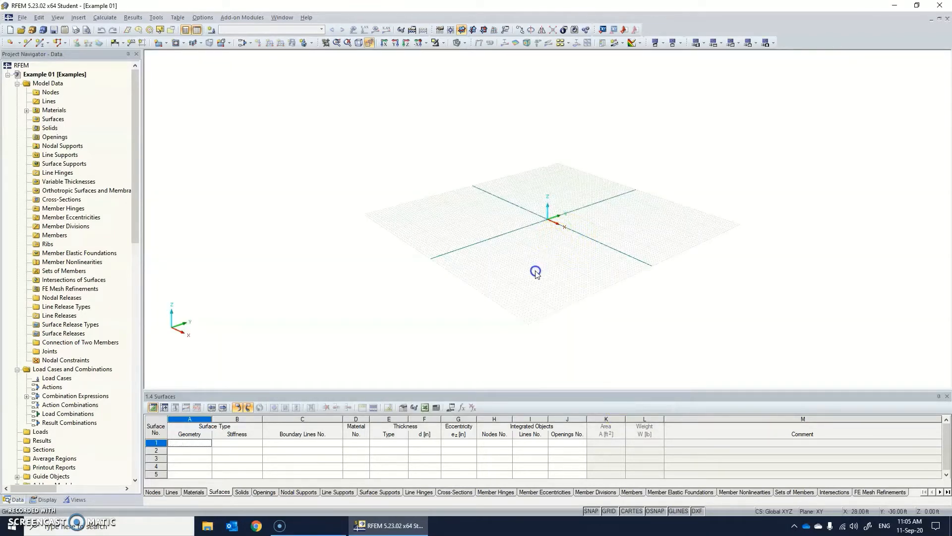
middle_click_drag(683, 297, 639, 285, "ctrl")
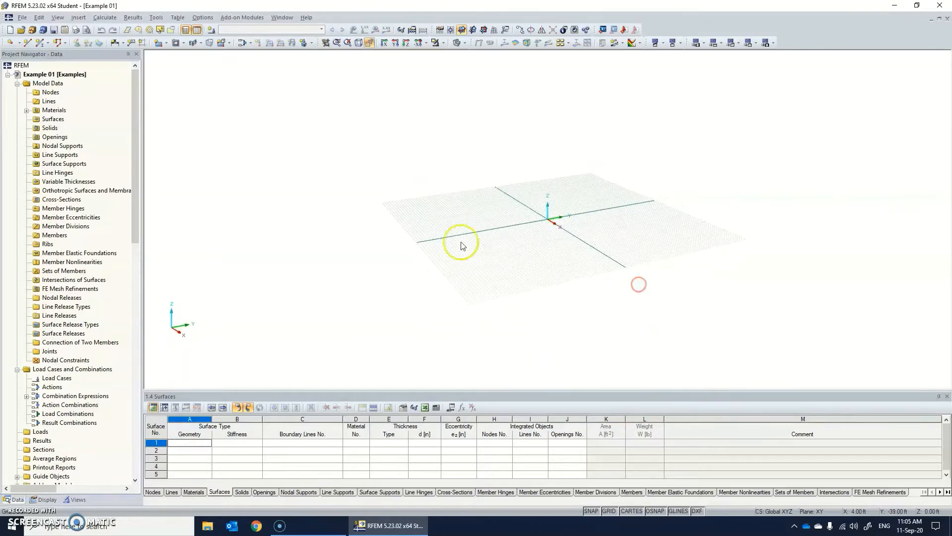
middle_click_drag(462, 245, 448, 271, "ctrl")
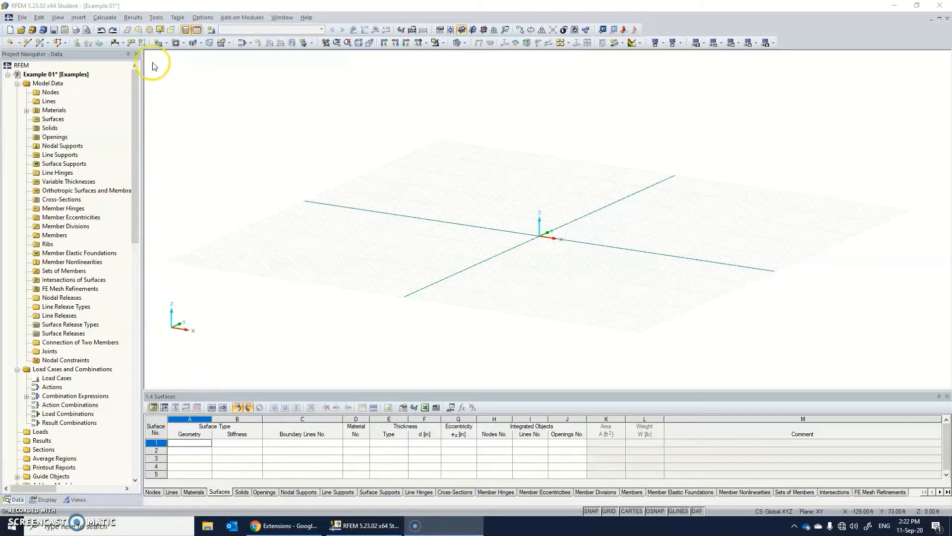
- Open the 3D frame generator for members and review its span and cross-section settings
left_click(156, 17)
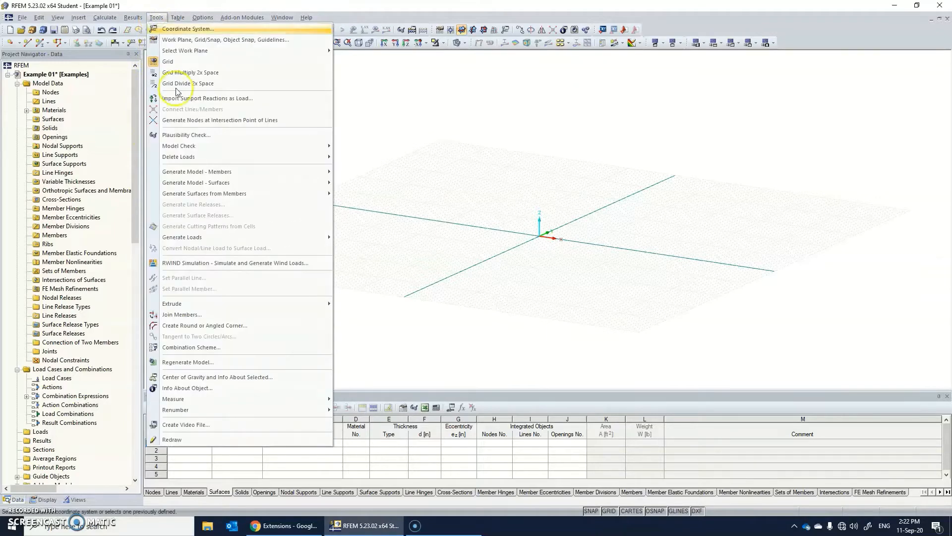
mouse_move(221, 175)
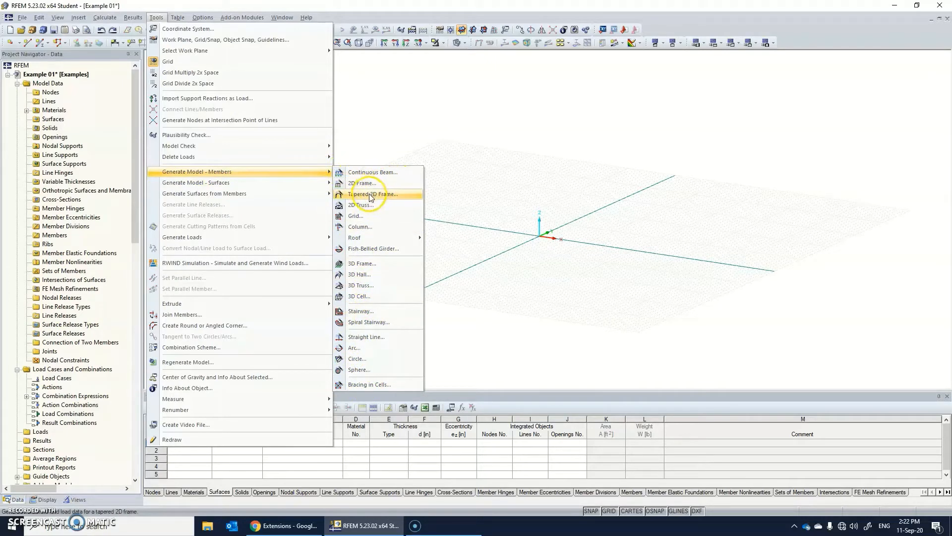
left_click(365, 267)
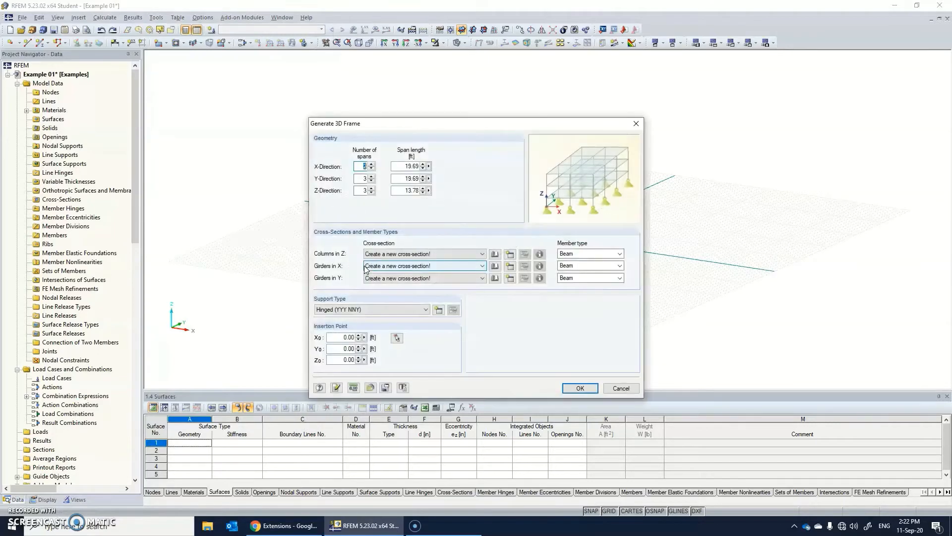
left_click(421, 254)
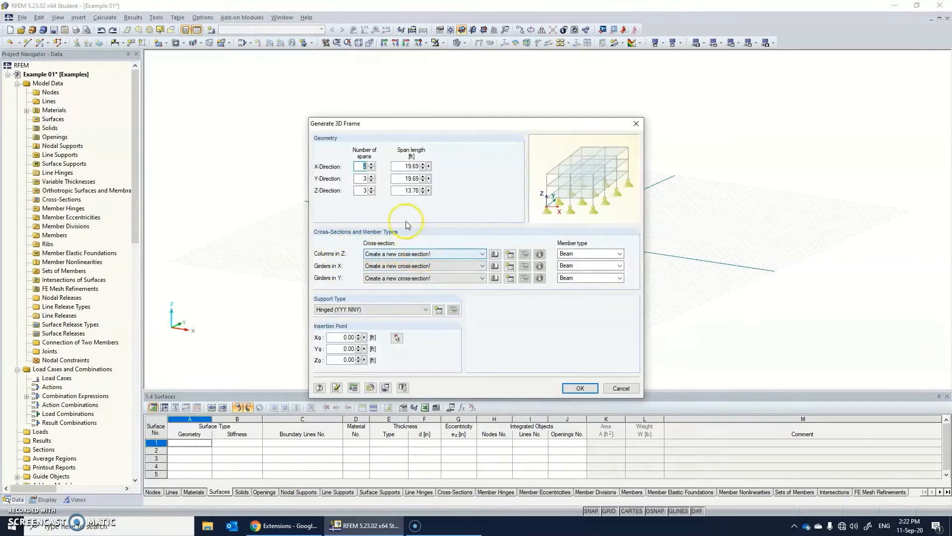
left_click(362, 166)
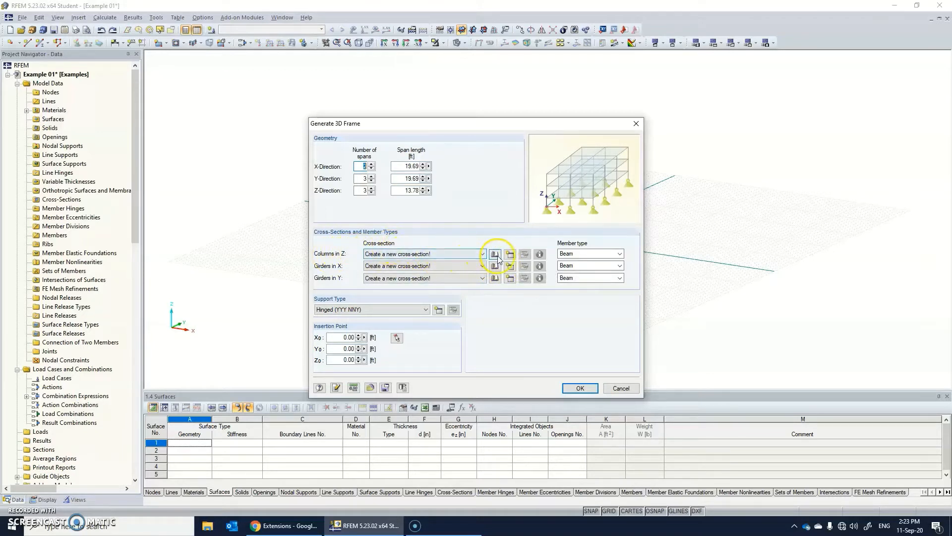
- Open the rolled I-sections in the cross-section library for the frame's columns in Z
left_click(426, 254)
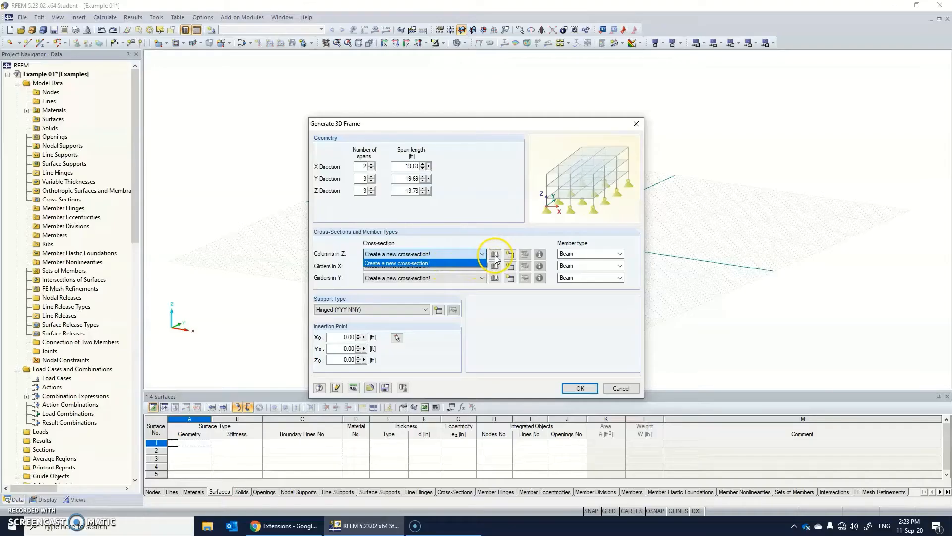
left_click(496, 256)
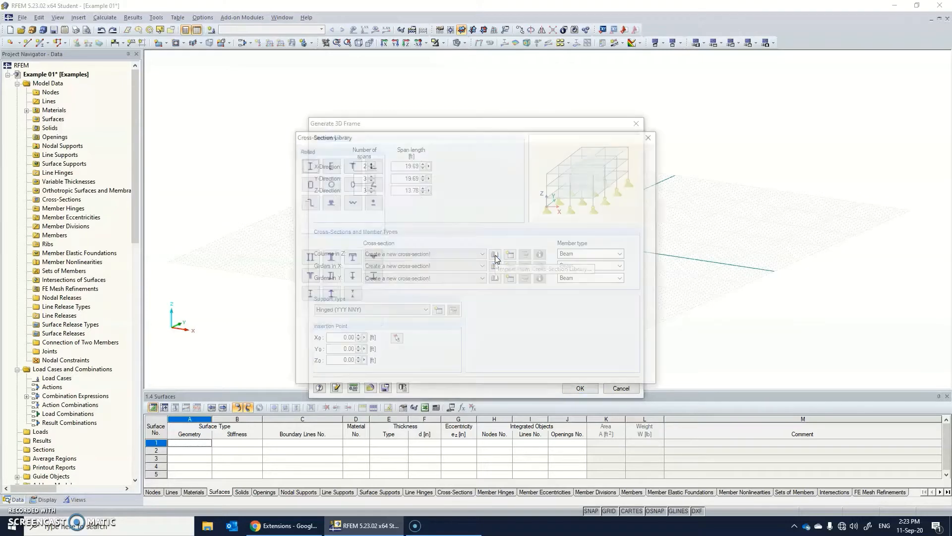
left_click(308, 180)
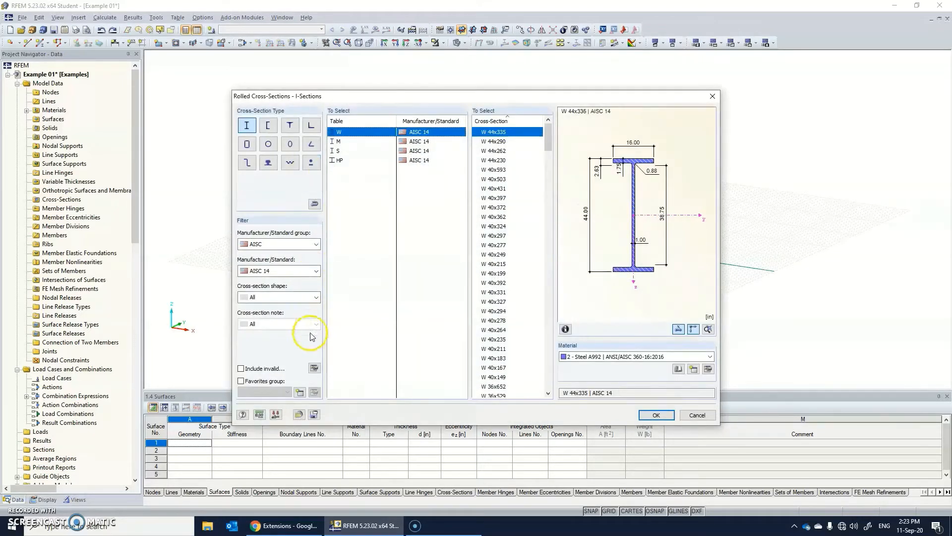
left_click(314, 205)
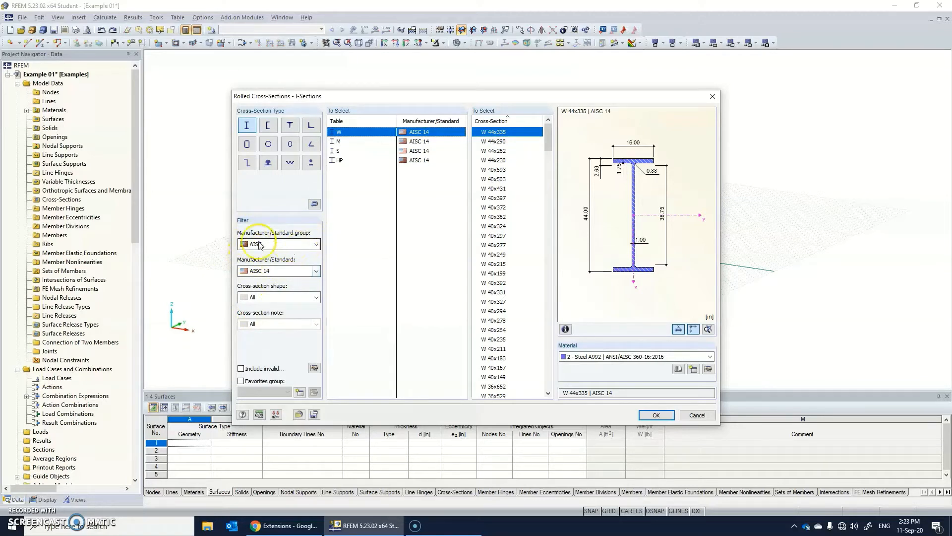
- Filter the rolled I-sections by the AISC group and AISC 14 standard, and browse the W cross-sections
left_click(317, 244)
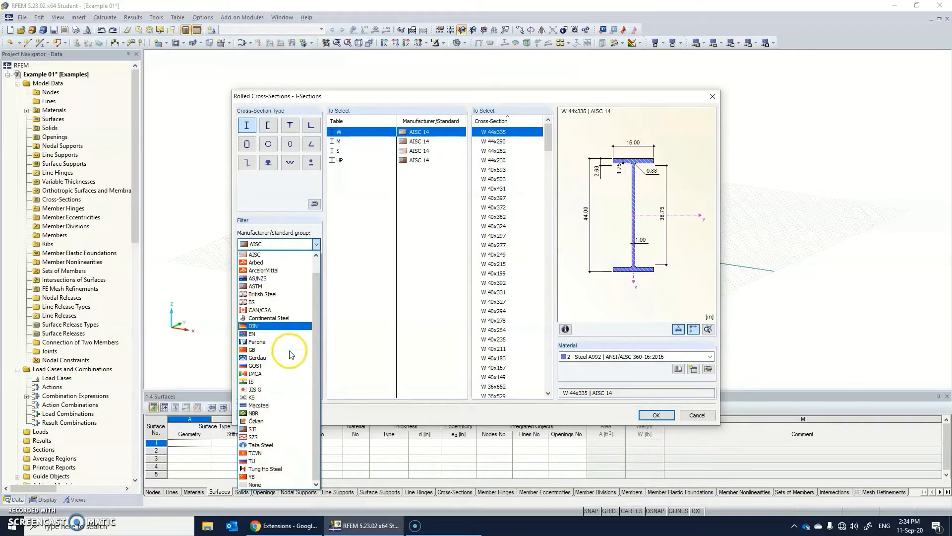
left_click(279, 245)
left_click(279, 246)
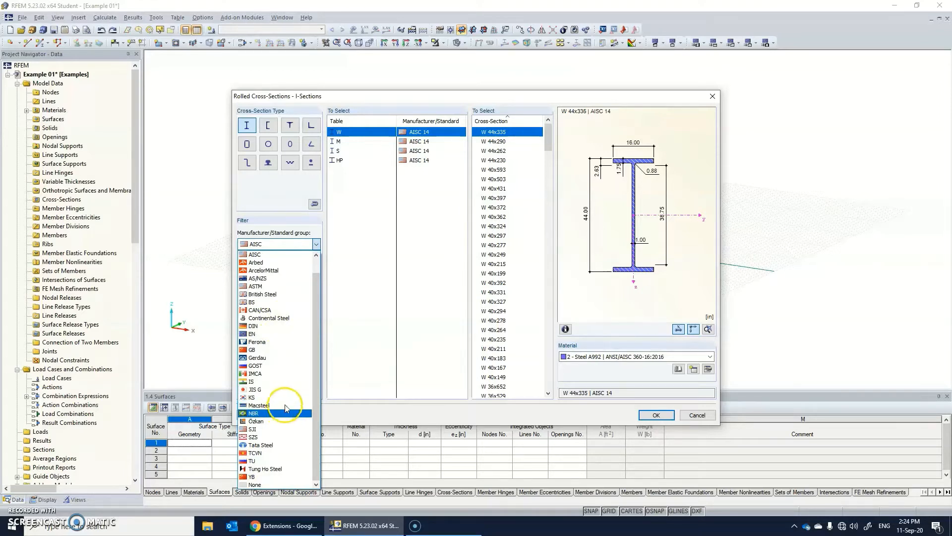
left_click(280, 254)
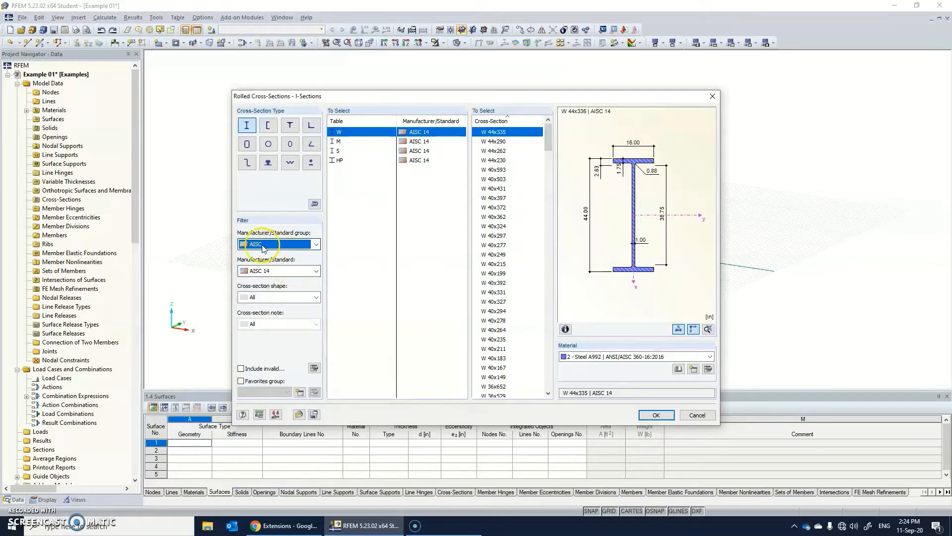
left_click(266, 272)
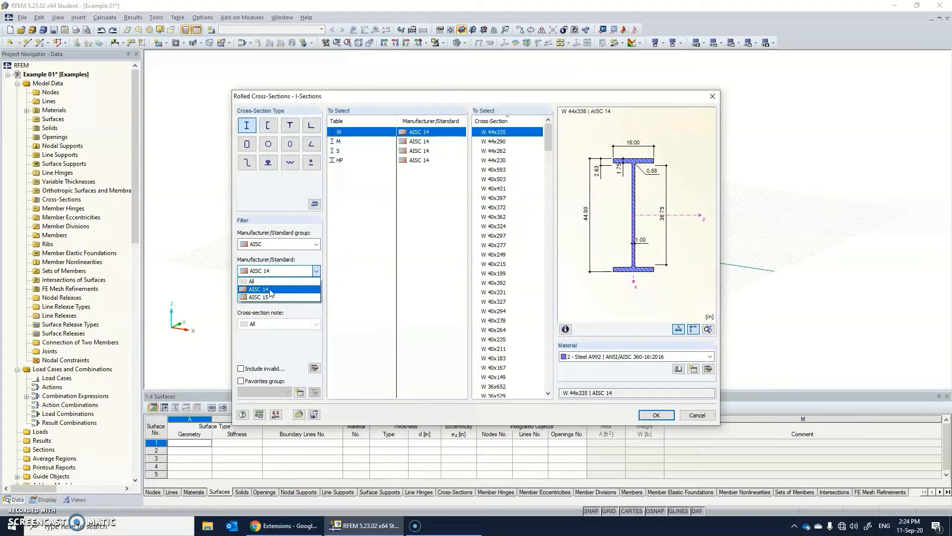
left_click(271, 292)
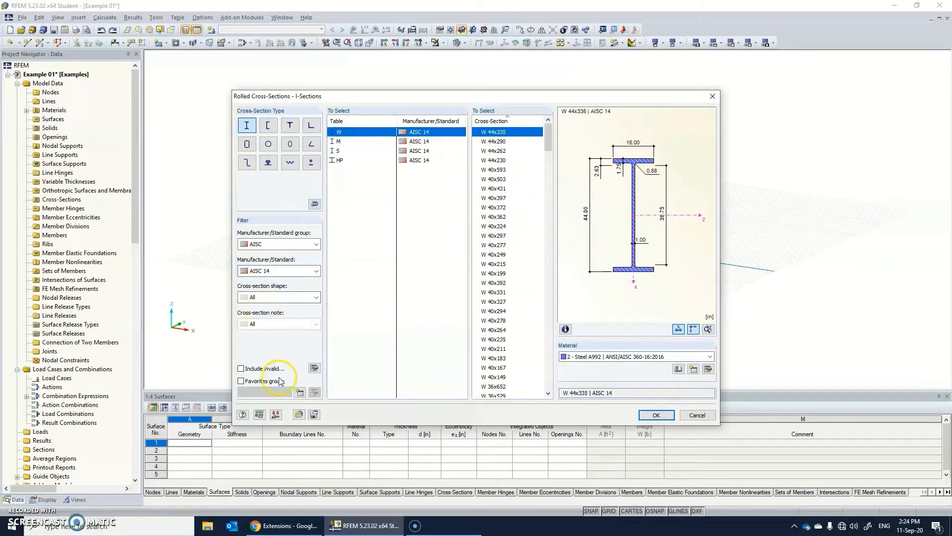
scroll(502, 208, "down", 16)
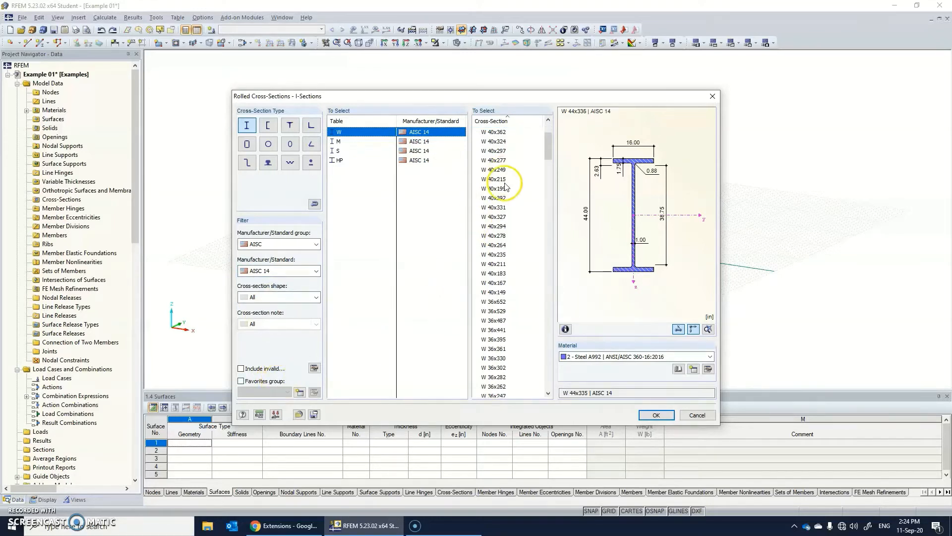
scroll(499, 238, "up", 16)
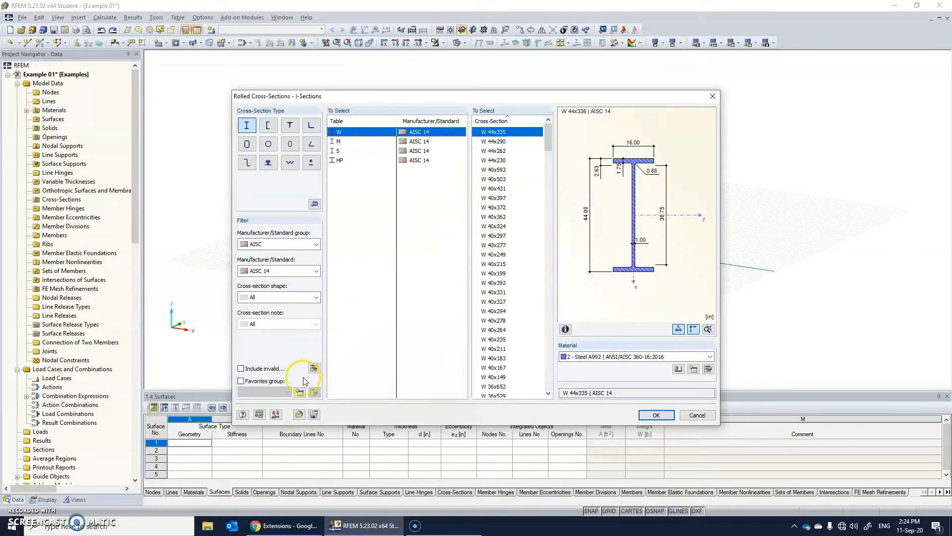
- Create a new cross-section favorites group named Group 1
left_click(267, 382)
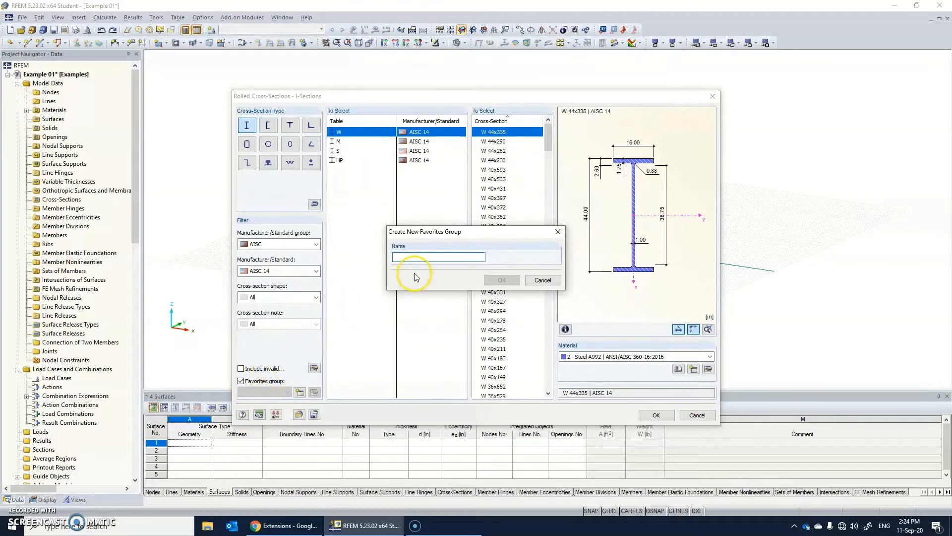
type("Group 1")
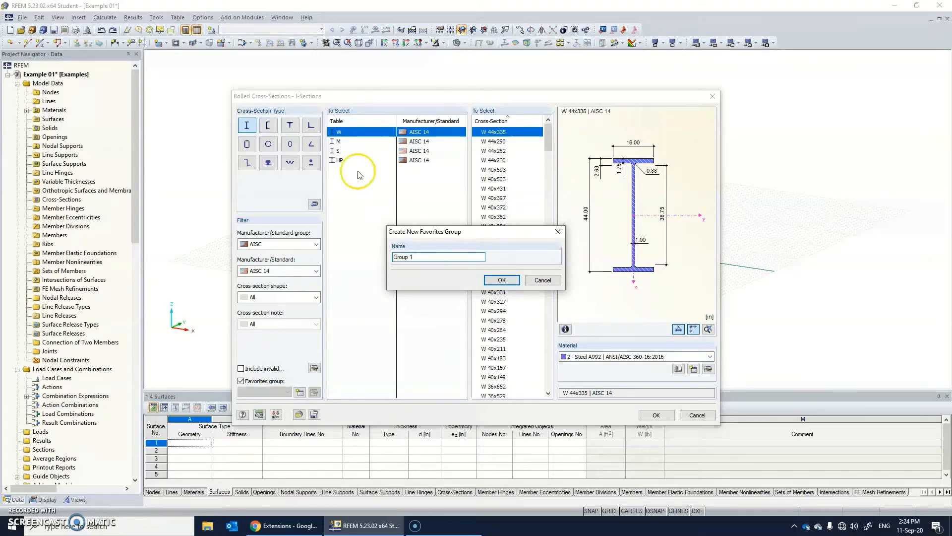
left_click(504, 280)
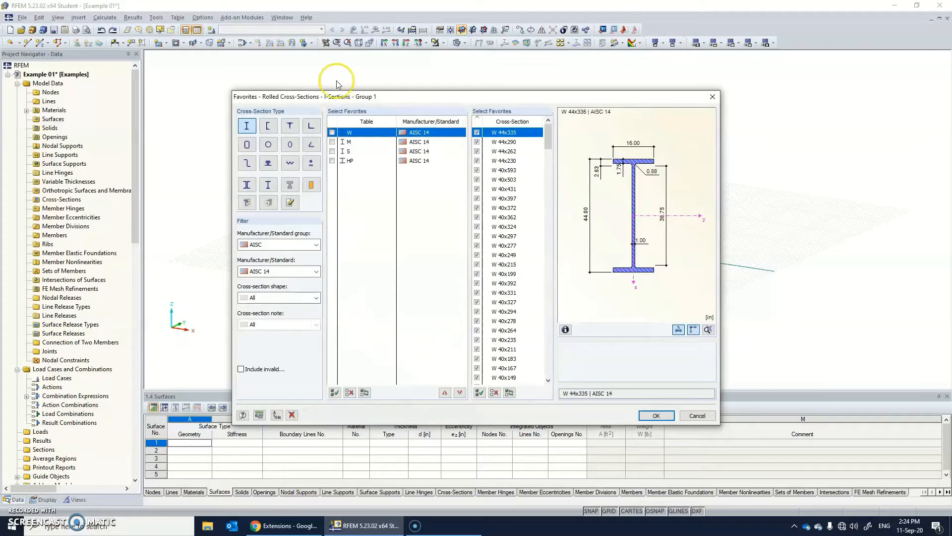
- Add the AISC 14 W table to the Group 1 favorites with only the W 14x99 and W 10x22 cross-sections
left_click(332, 132)
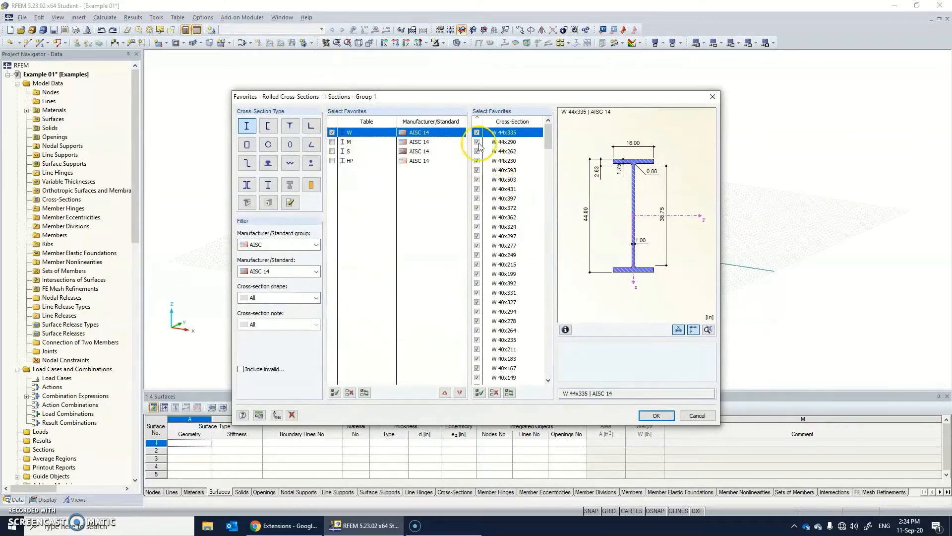
left_click(494, 392)
scroll(498, 310, "down", 6)
scroll(498, 310, "down", 3)
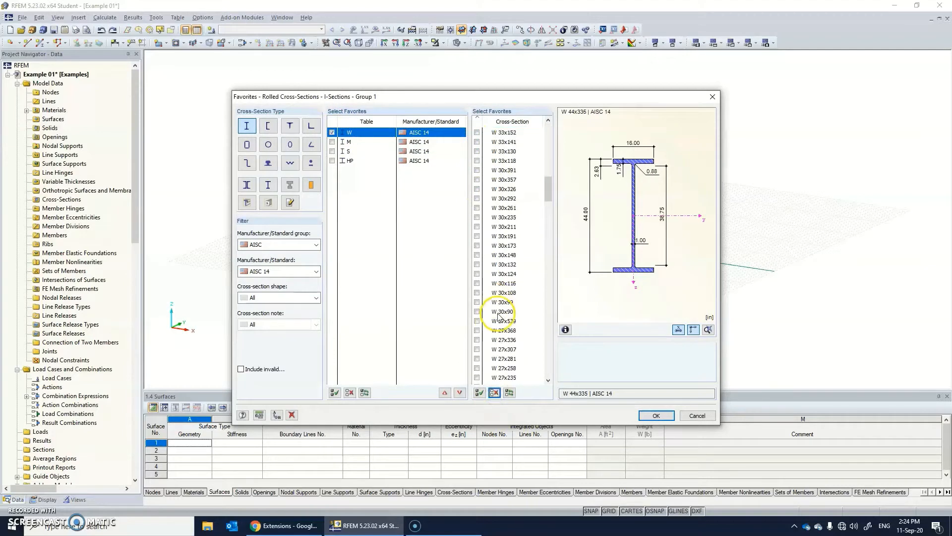
left_click_drag(549, 191, 549, 311)
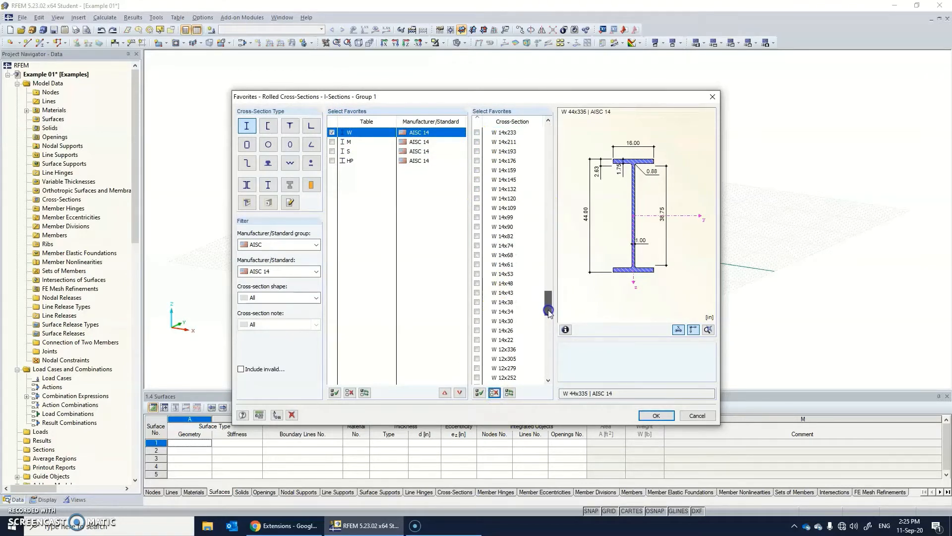
left_click(502, 217)
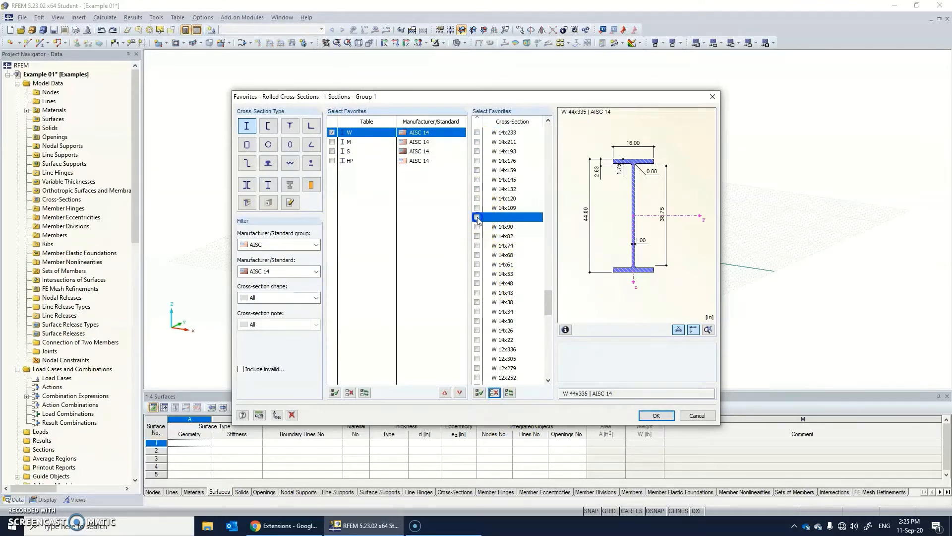
scroll(496, 298, "down", 19)
scroll(498, 317, "up", 5)
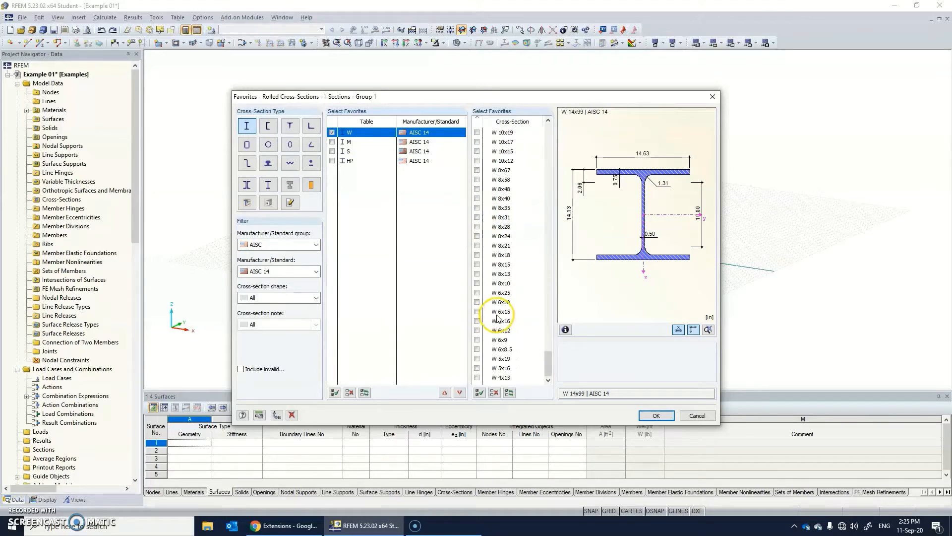
scroll(496, 327, "down", 2)
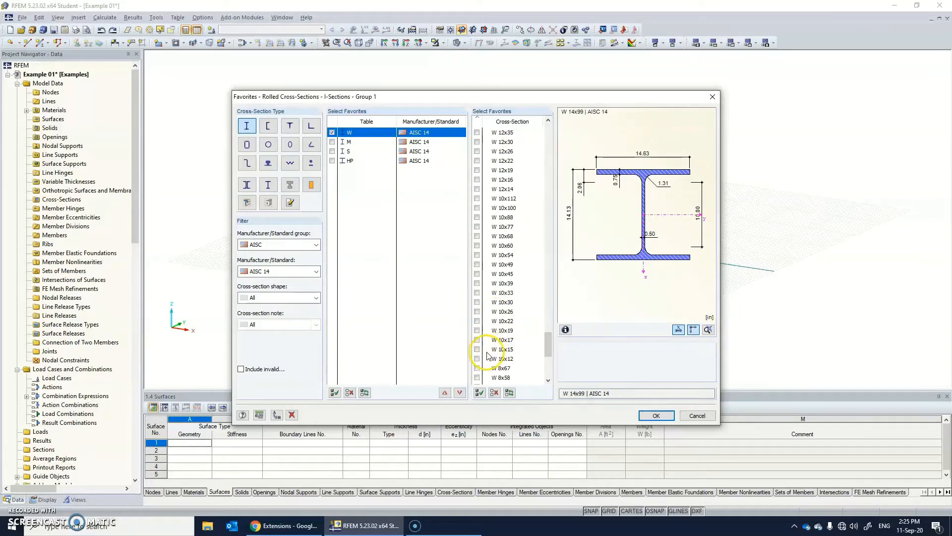
left_click(477, 321)
left_click(660, 416)
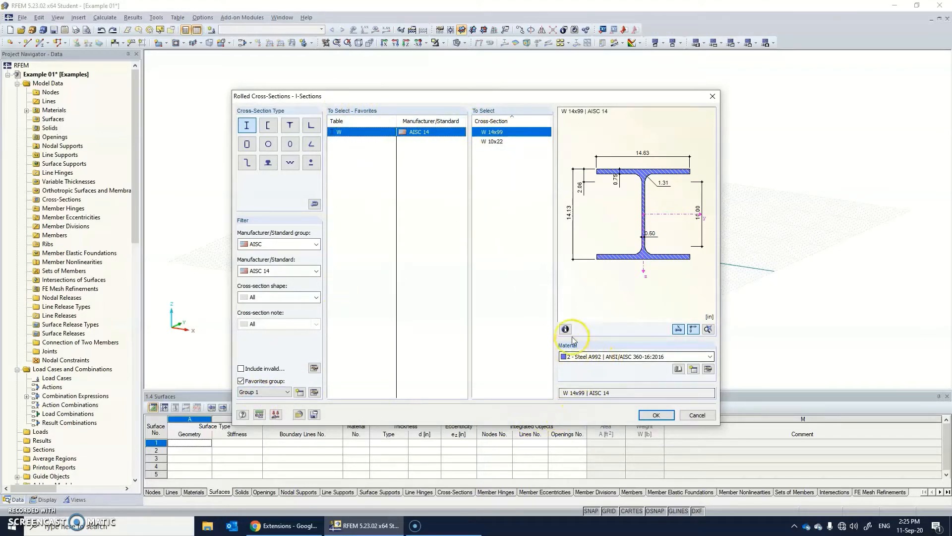
- Compare the W 10x22 and W 14x99 favorites, and review the materials available for the W 14x99 section
left_click(498, 142)
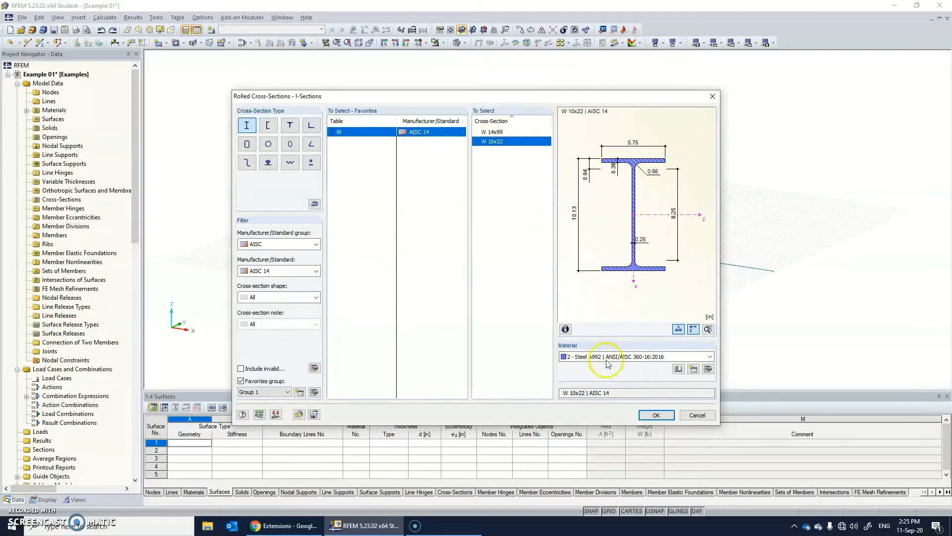
left_click(506, 133)
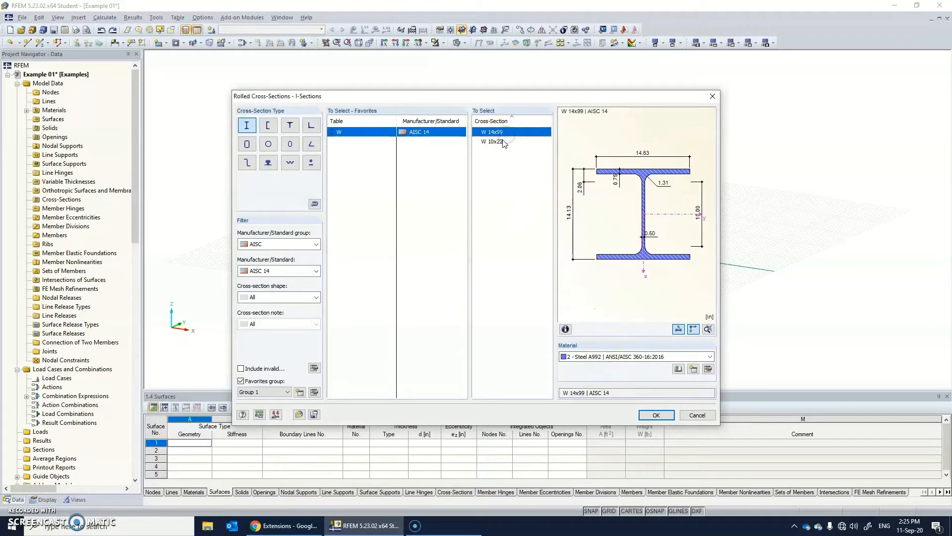
left_click(592, 358)
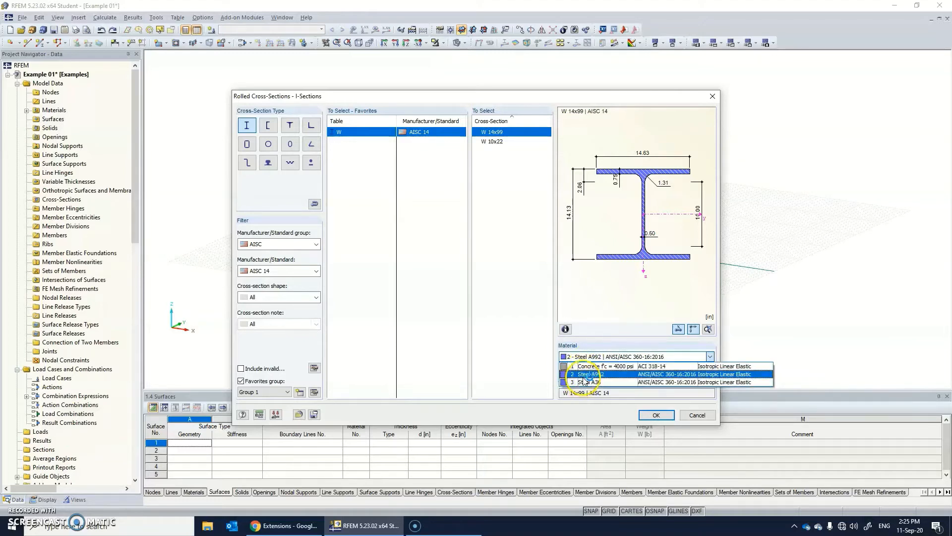
left_click(610, 389)
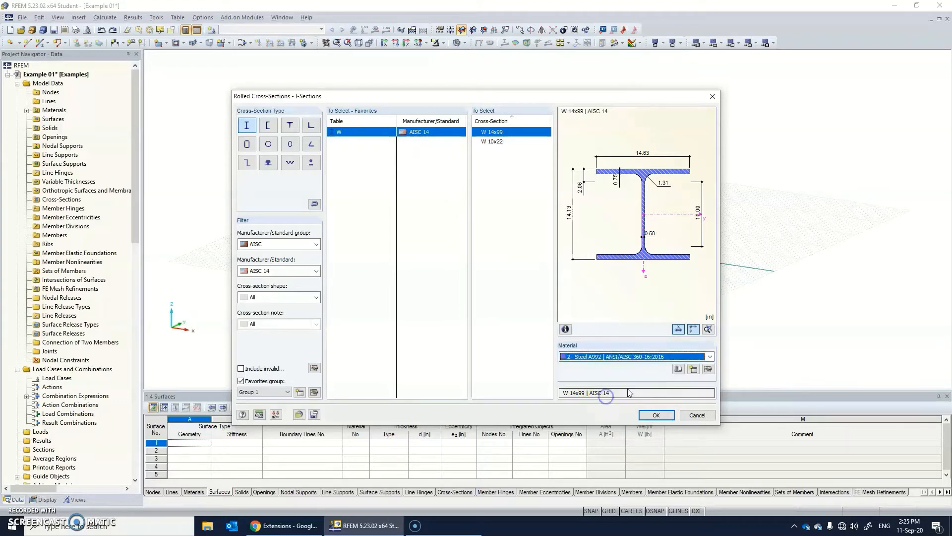
- Browse the ANSI/AISC 360-16 steels in the material library and import Steel A53, Grade B
left_click(678, 369)
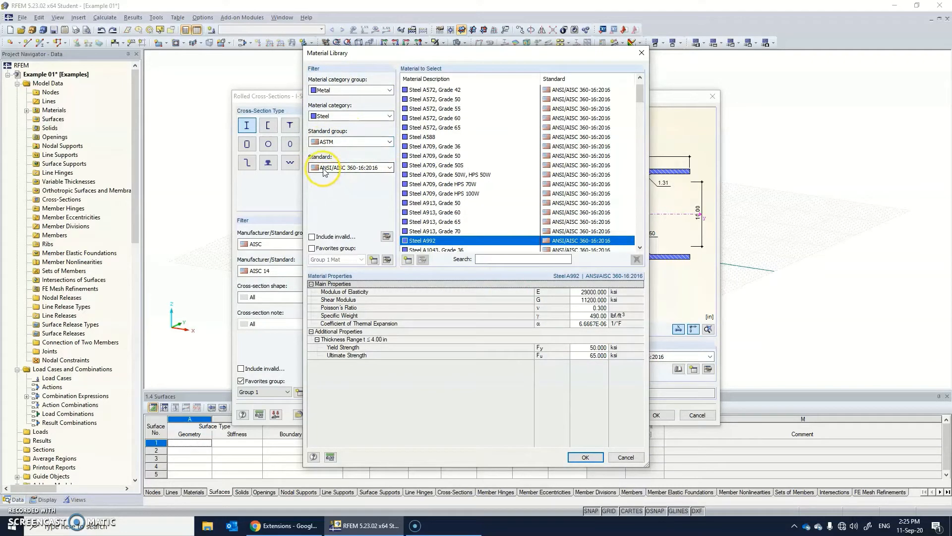
scroll(476, 178, "down", 8)
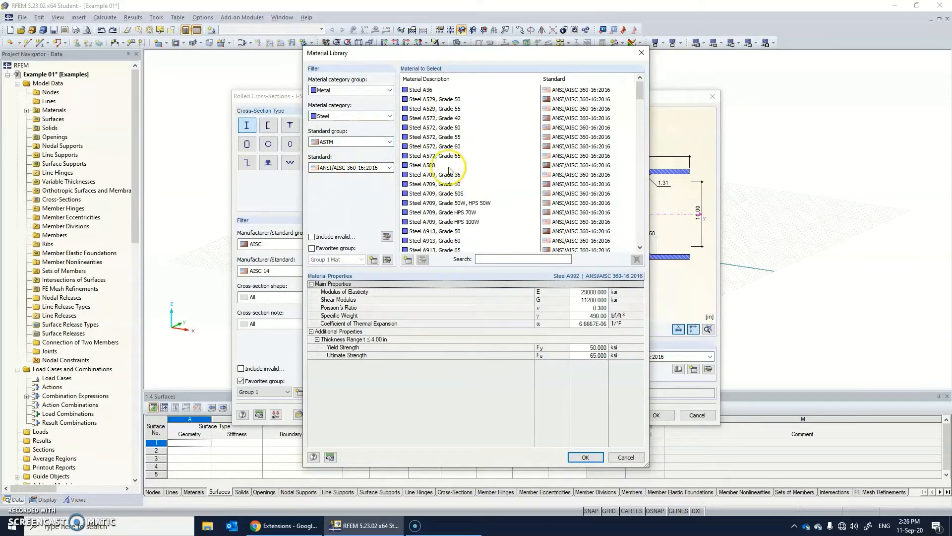
scroll(445, 224, "down", 12)
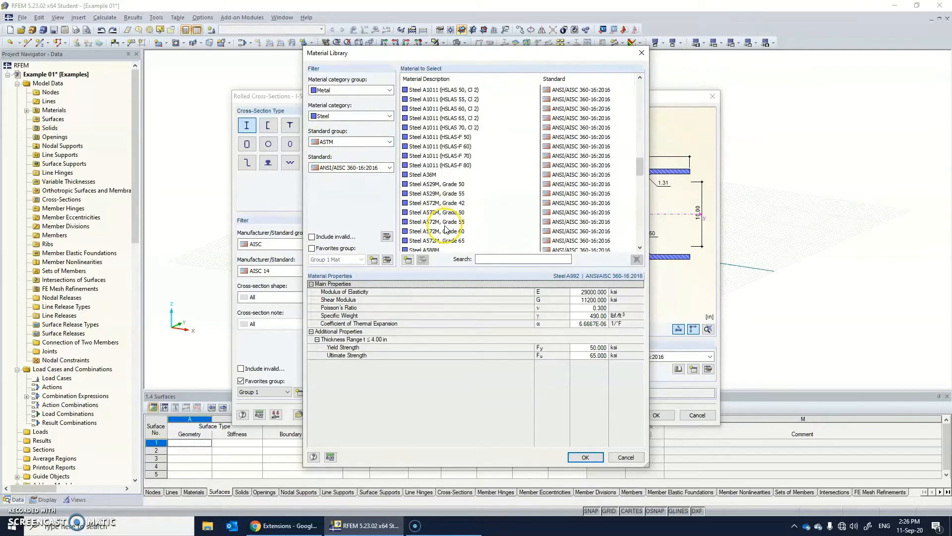
scroll(434, 231, "up", 10)
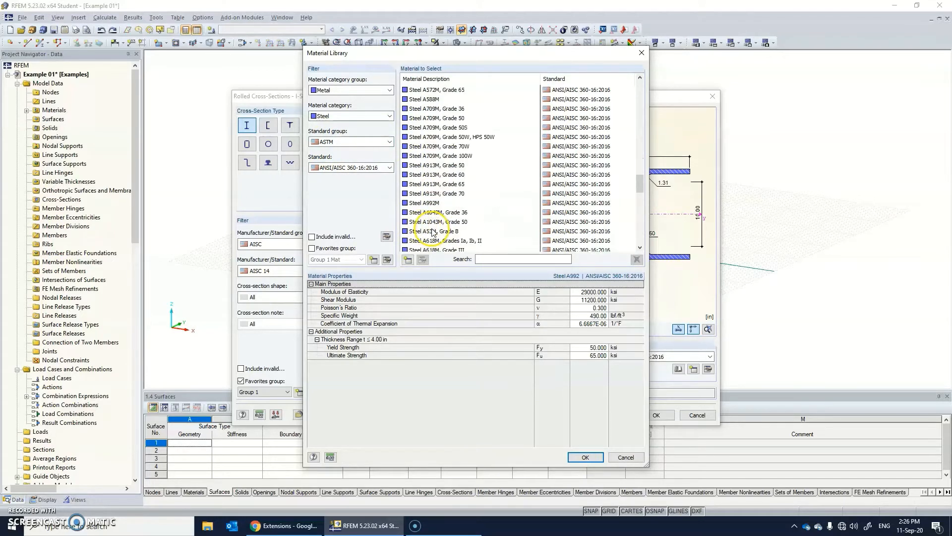
scroll(431, 212, "up", 6)
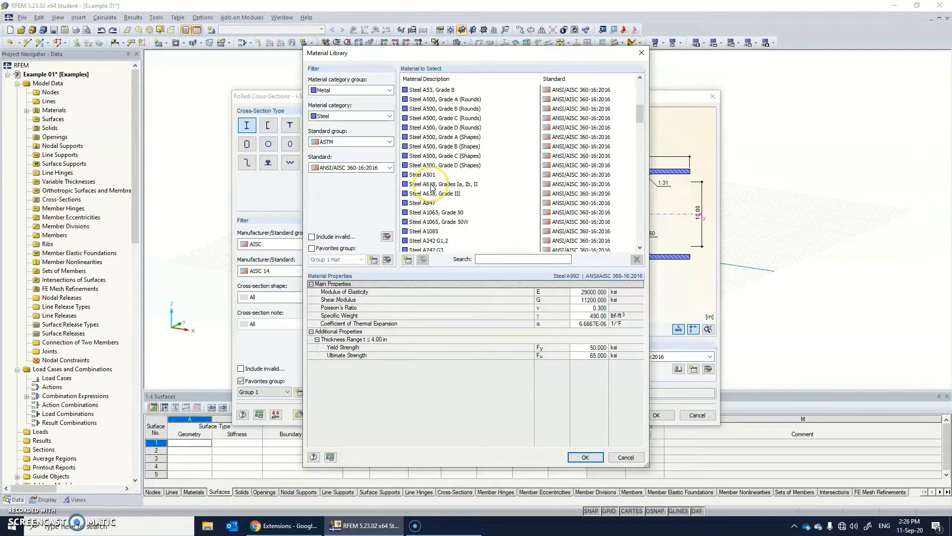
scroll(431, 186, "up", 4)
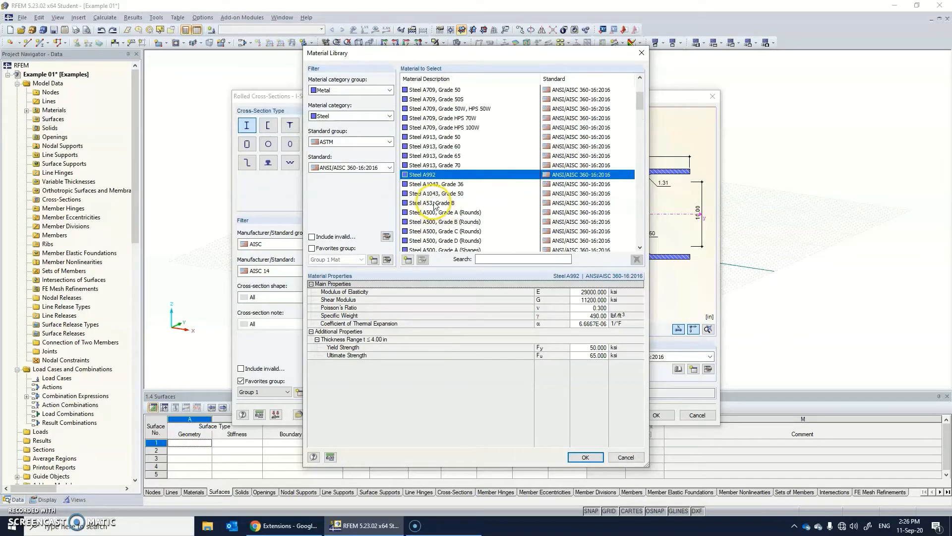
left_click(438, 203)
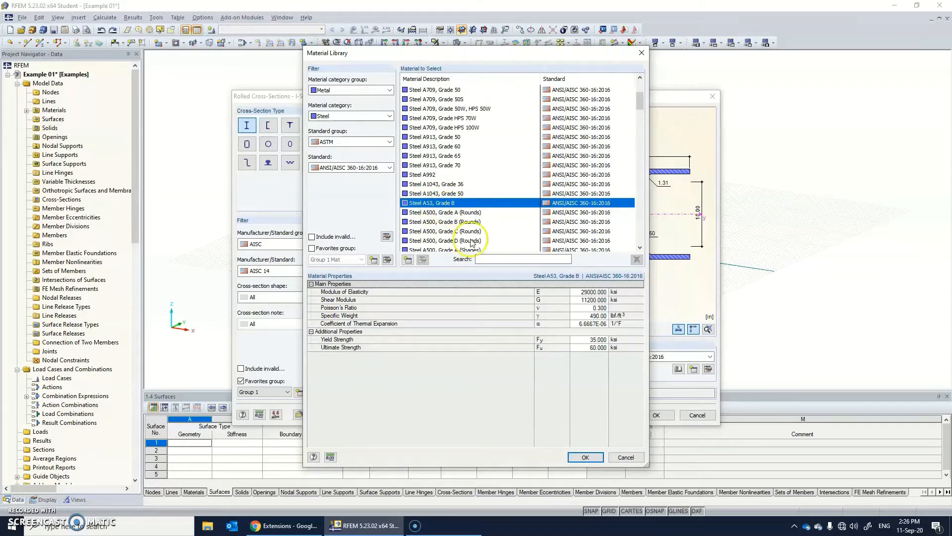
left_click(585, 457)
- Assign Steel A992 to the W 14x99 section and accept it as the frame's column cross-section
left_click(605, 357)
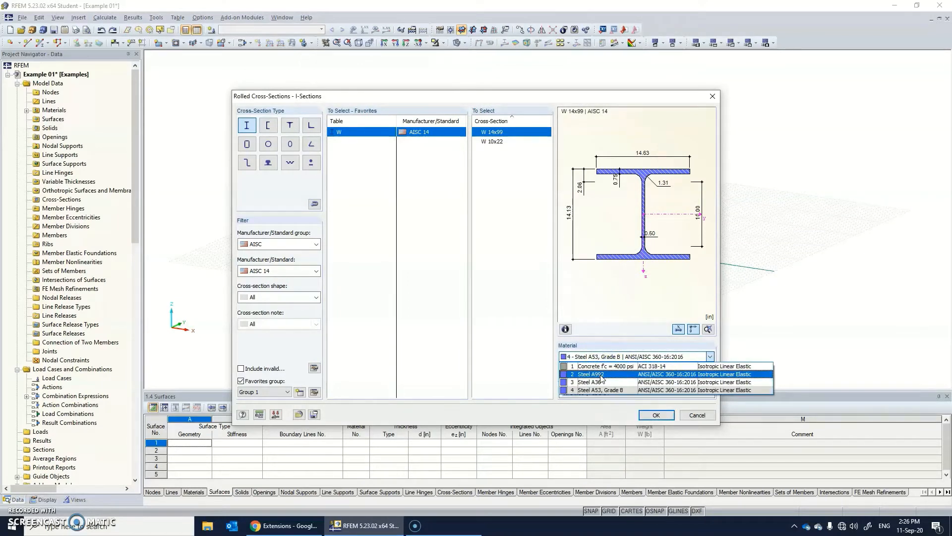
left_click(602, 378)
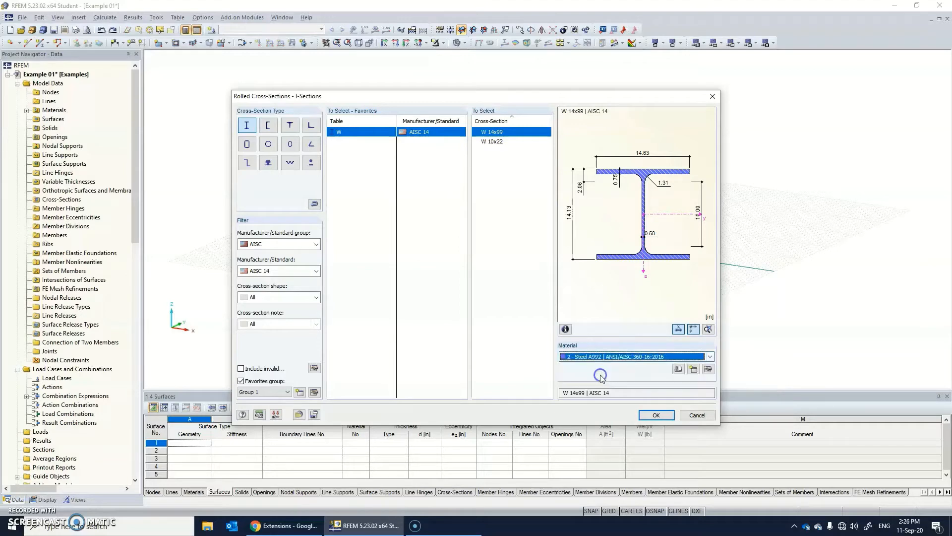
left_click(657, 417)
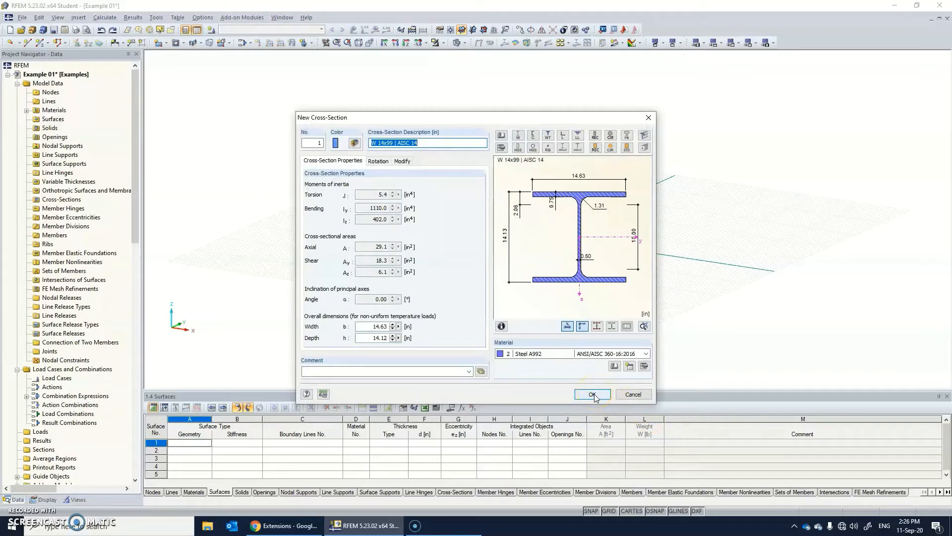
left_click(593, 394)
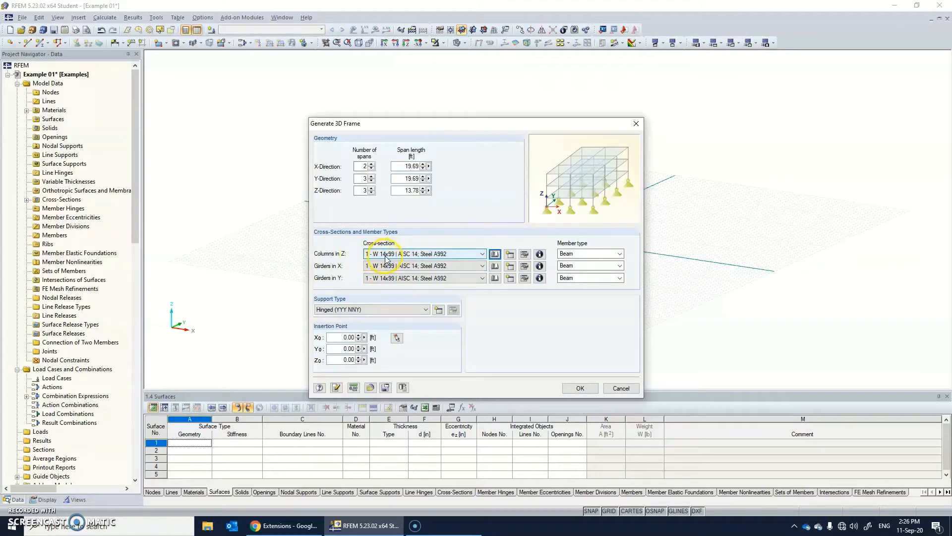
- Import the W 10x22 section in Steel A992 for the girders in X and assign it to the girders in Y too
left_click(495, 267)
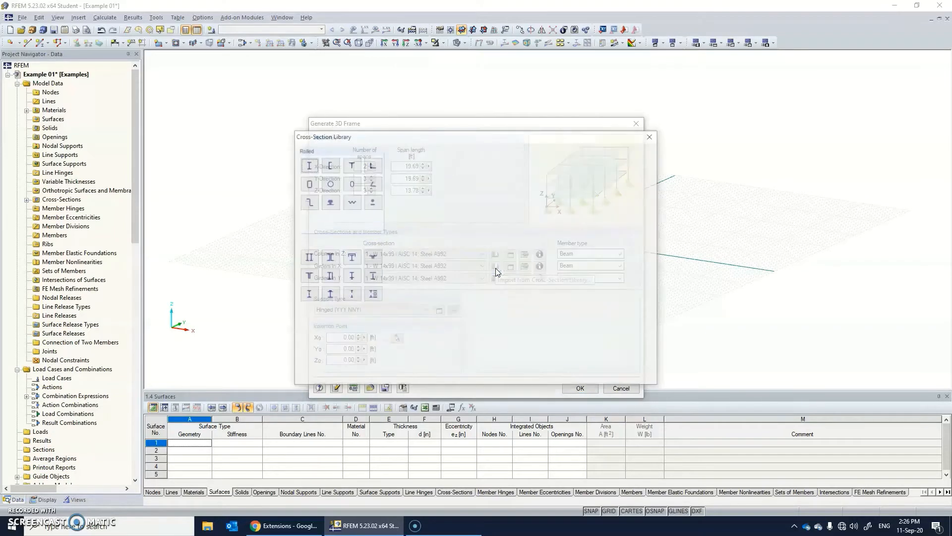
left_click(308, 164)
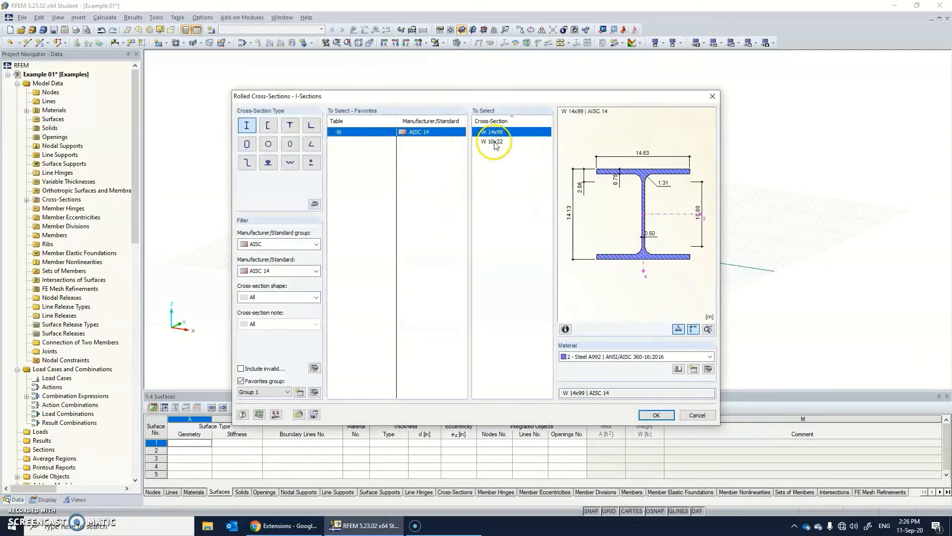
left_click(493, 141)
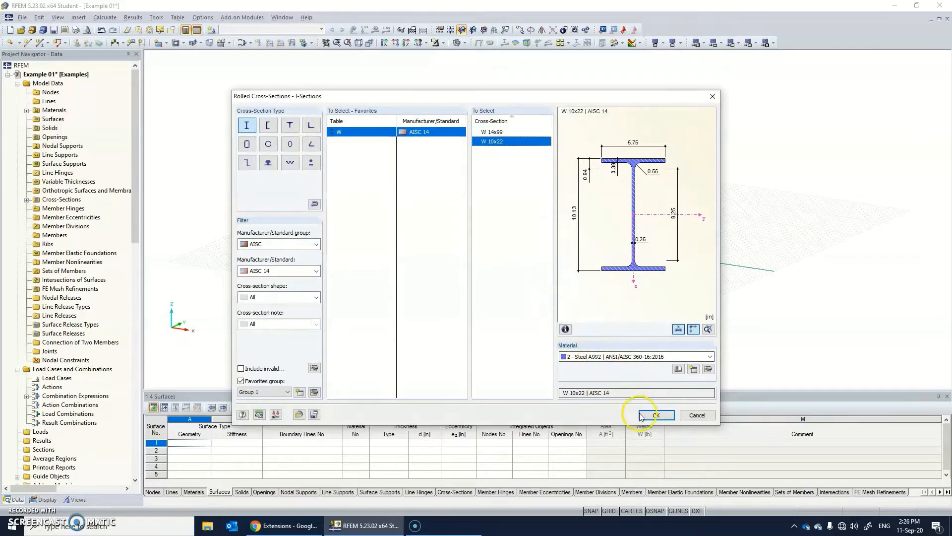
left_click(656, 415)
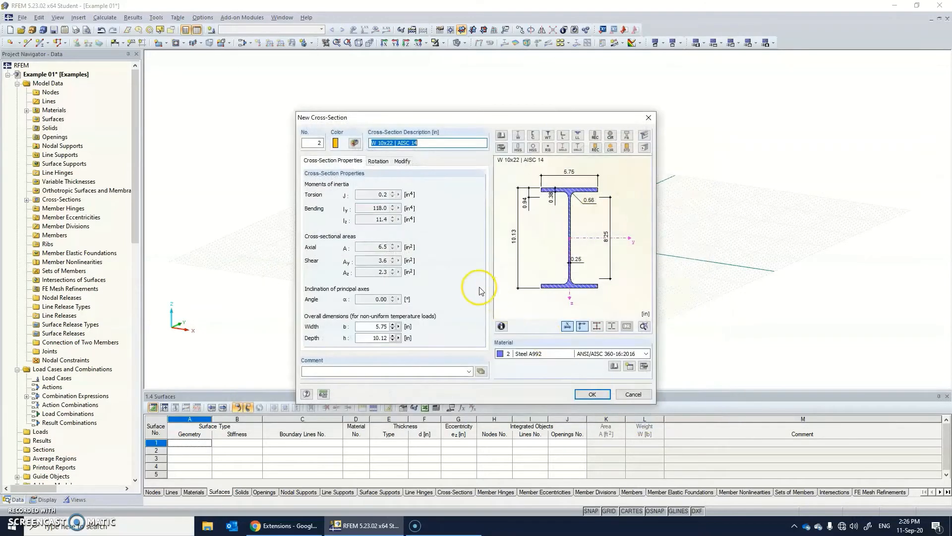
left_click(592, 394)
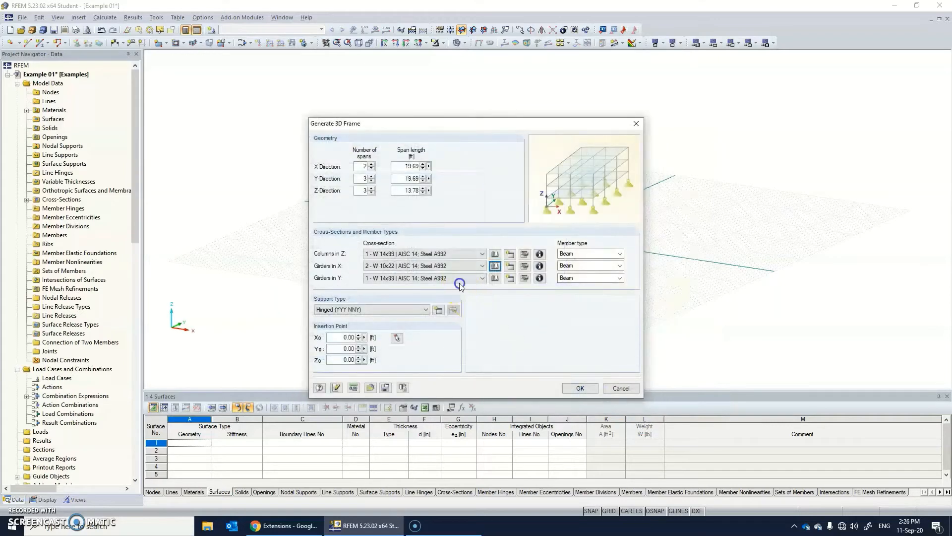
left_click(464, 278)
left_click(433, 293)
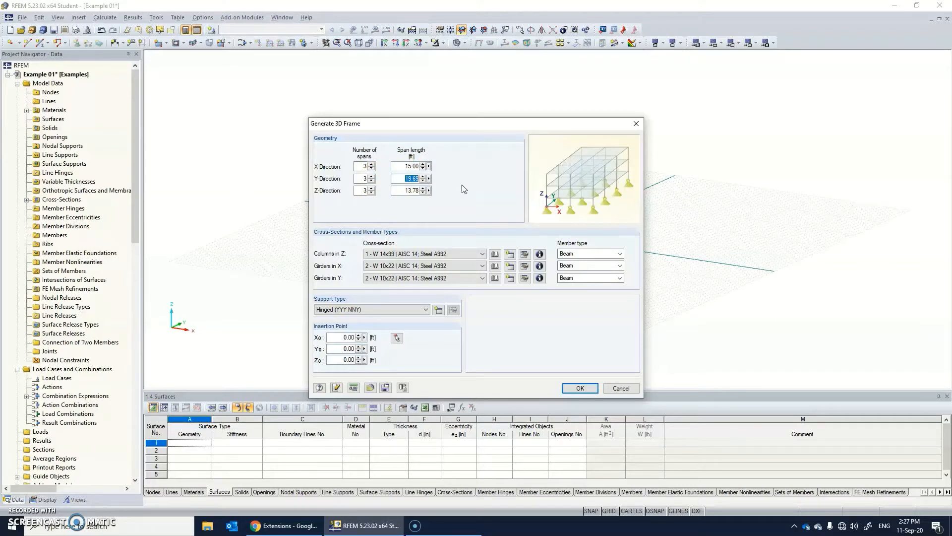
- Set the frame to 2 spans of 20 ft in the Y-direction and a 12 ft span length in the Z-direction
type("20")
left_click(371, 181)
left_click(400, 190)
- Place the frame's insertion point at the model origin (0, 0, 0) and generate the 3D frame
left_click(397, 338)
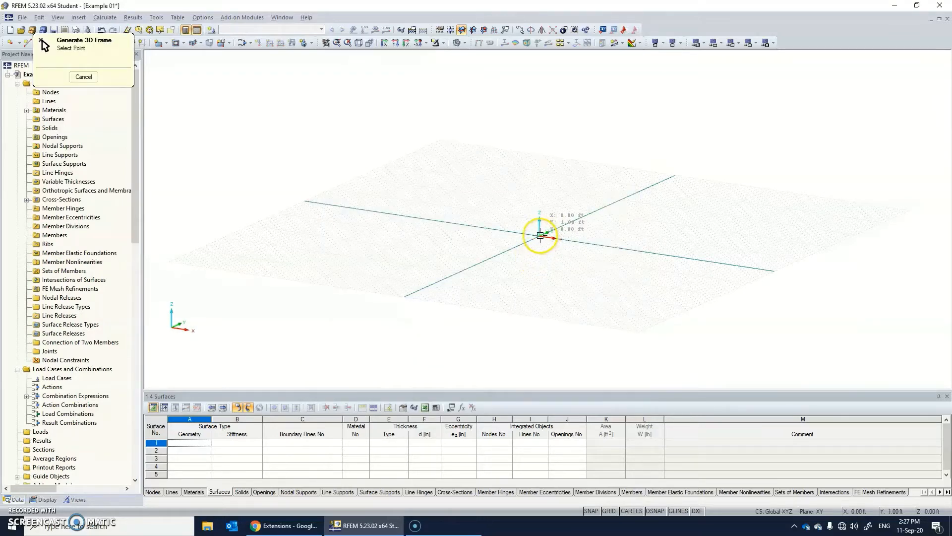
scroll(539, 236, "up", 2)
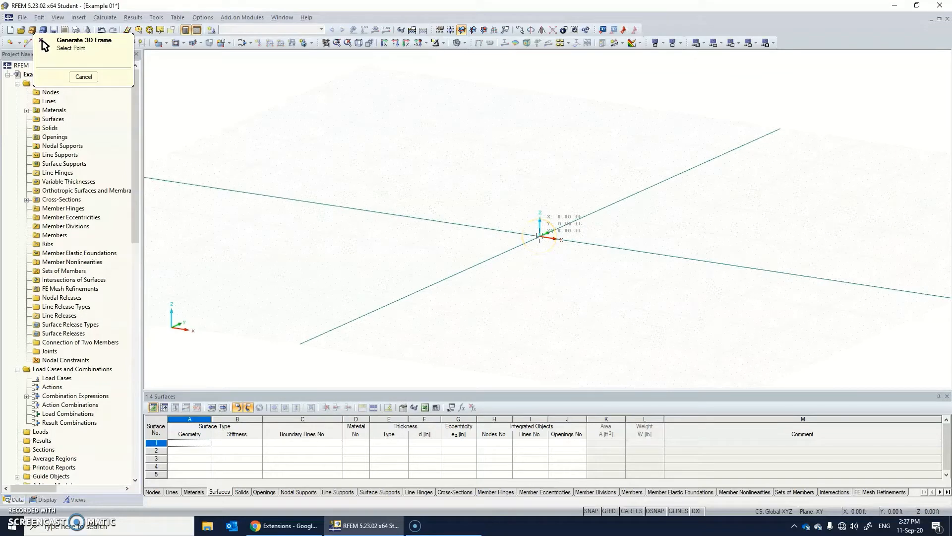
left_click(539, 236)
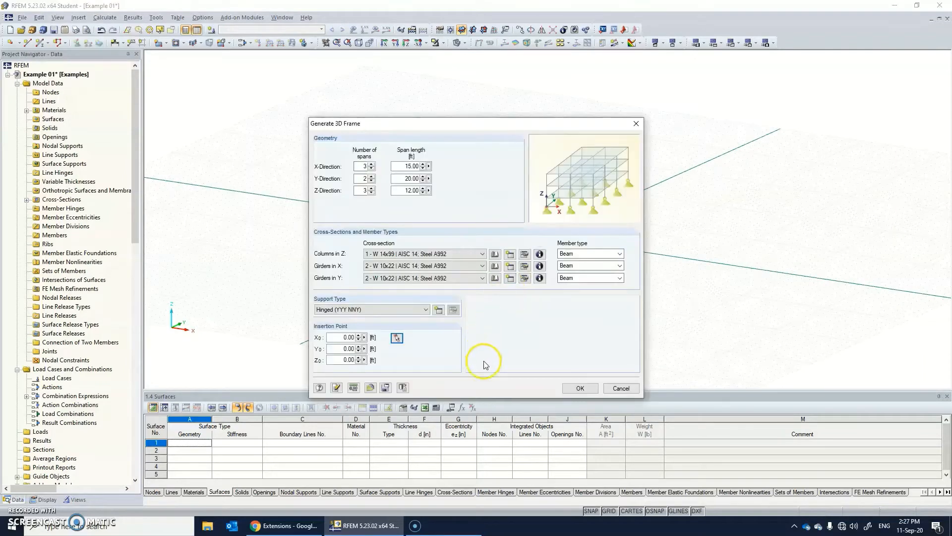
left_click(578, 388)
- Inspect the generated 3D frame from several angles and at closer range
scroll(617, 242, "down", 4)
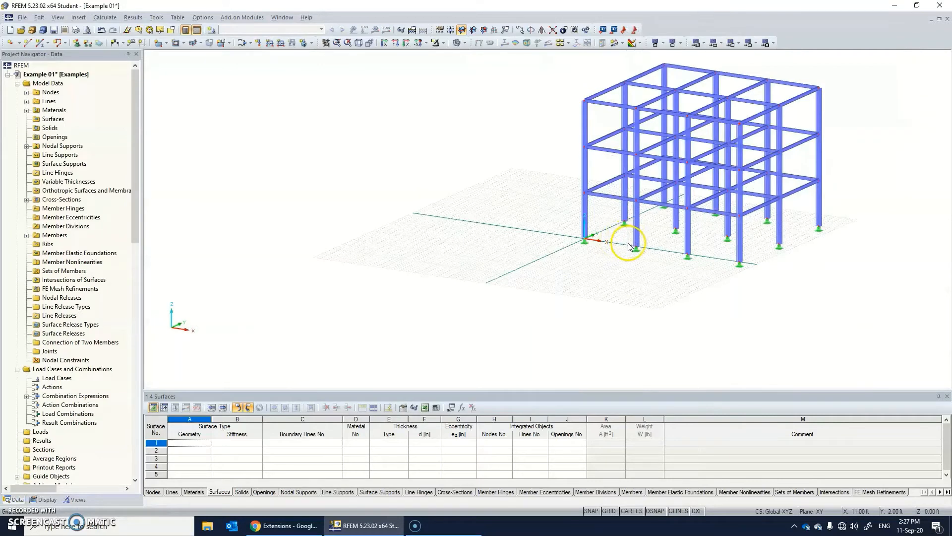
middle_click_drag(728, 221, 739, 249, "ctrl")
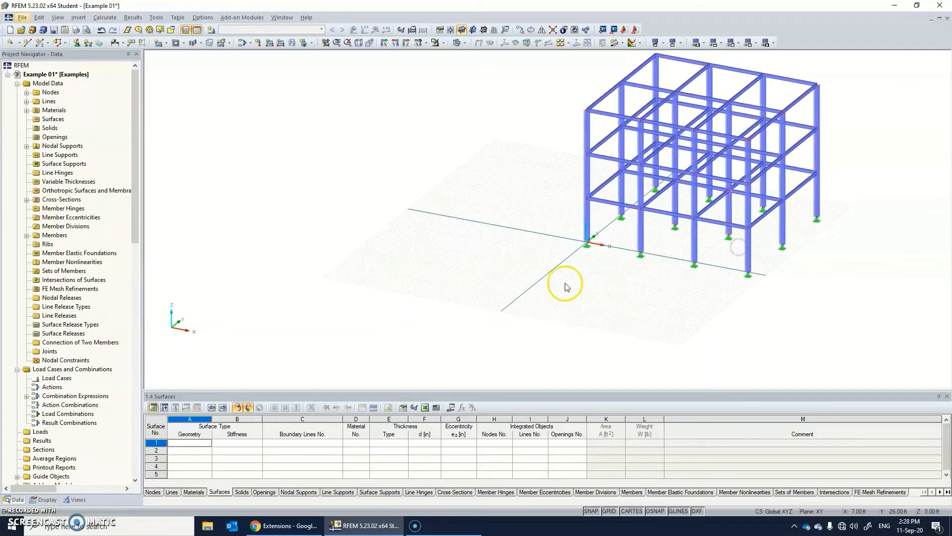
scroll(633, 255, "down", 2)
mouse_move(651, 237)
middle_mouse_down("ctrl")
mouse_move(720, 213)
mouse_move(643, 223)
middle_mouse_up("ctrl")
scroll(606, 308, "up", 3)
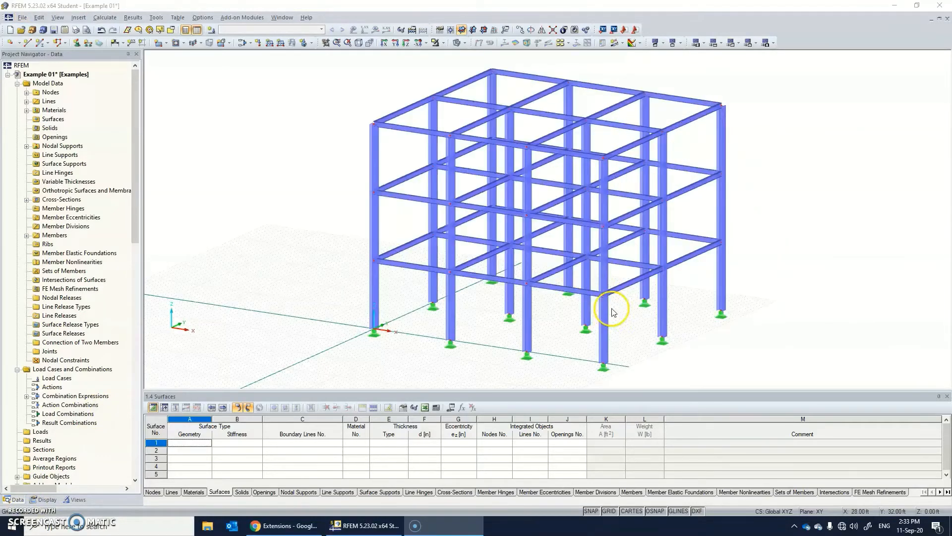
middle_click_drag(605, 308, 684, 293, "ctrl")
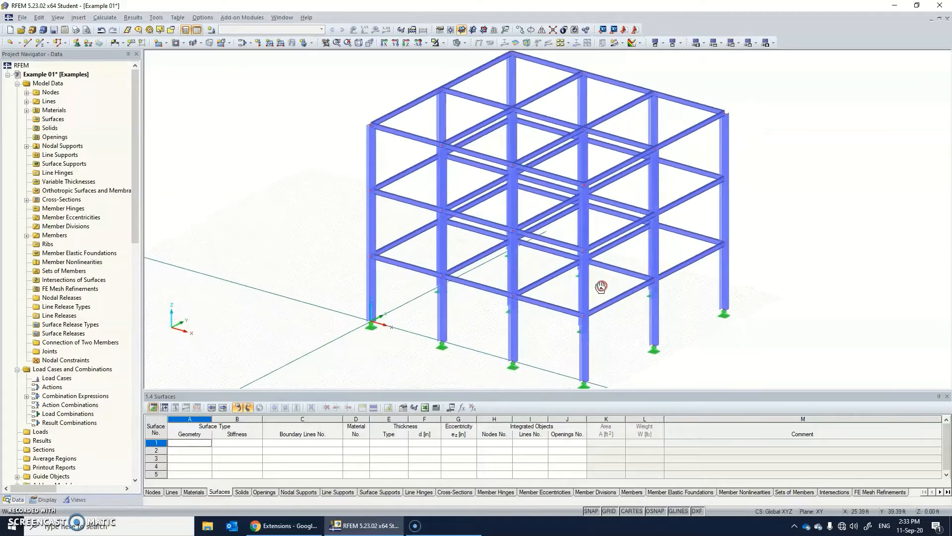
- Create two intermediate on-line nodes at the third points of the first-level Y-direction girder in the front corner bay
middle_click_drag(601, 283, 628, 297, "ctrl")
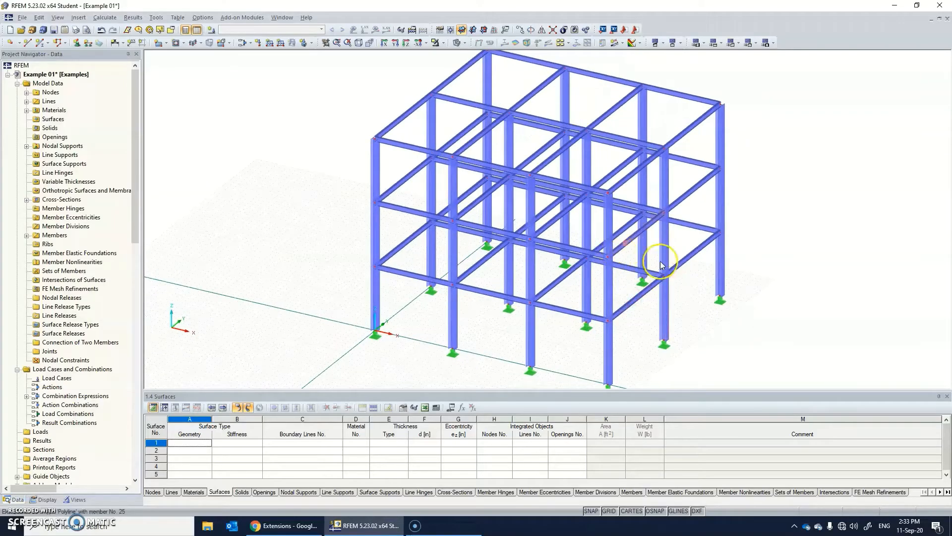
middle_click_drag(661, 265, 687, 245, "ctrl")
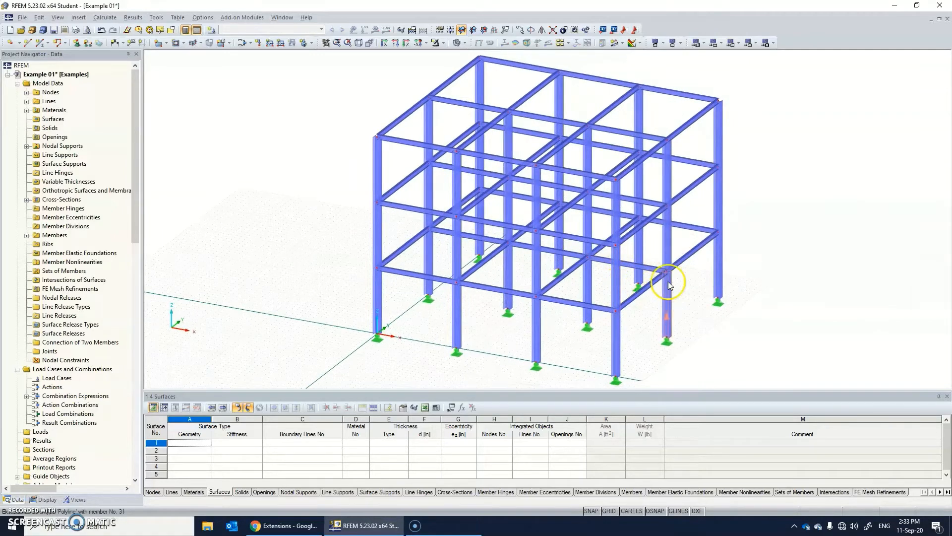
scroll(668, 286, "up", 1)
scroll(557, 251, "down", 2)
scroll(478, 255, "up", 4)
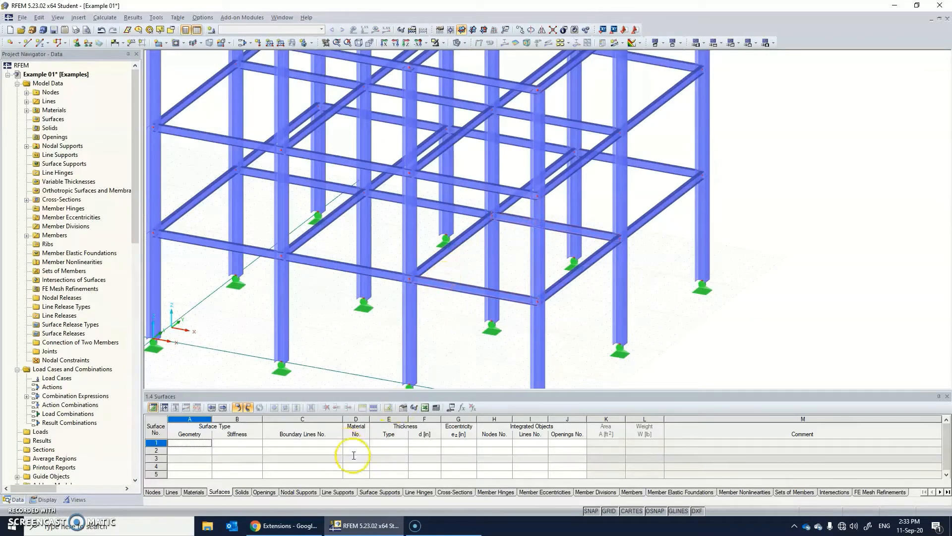
middle_click_drag(591, 294, 561, 314, "ctrl")
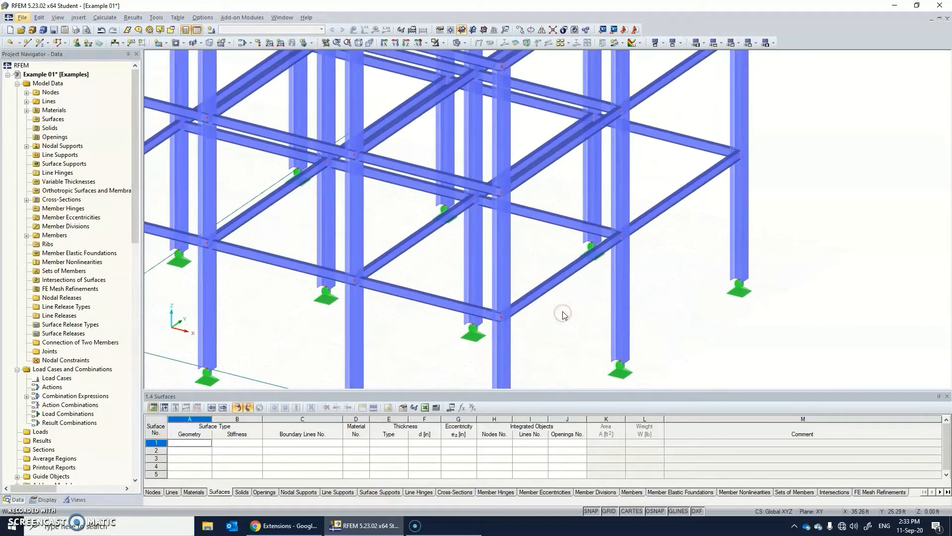
right_click(563, 280)
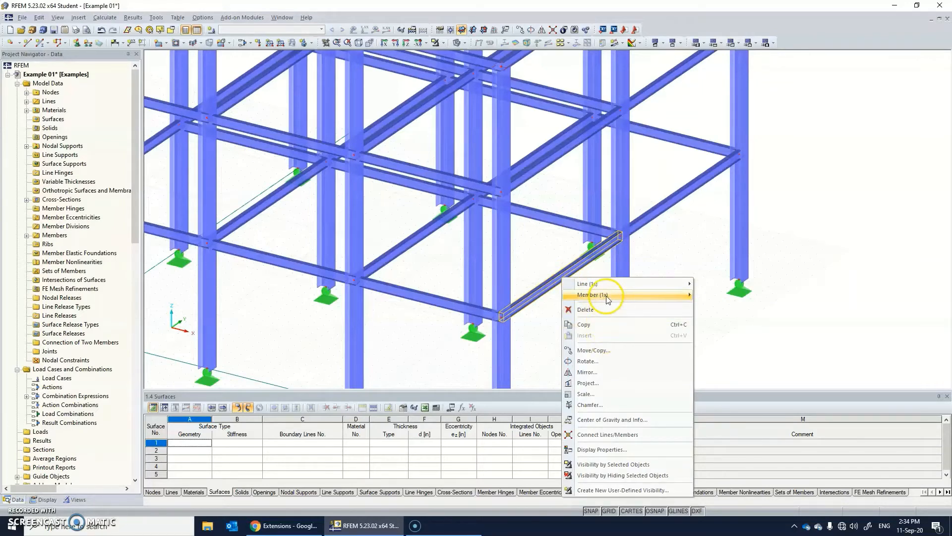
mouse_move(607, 297)
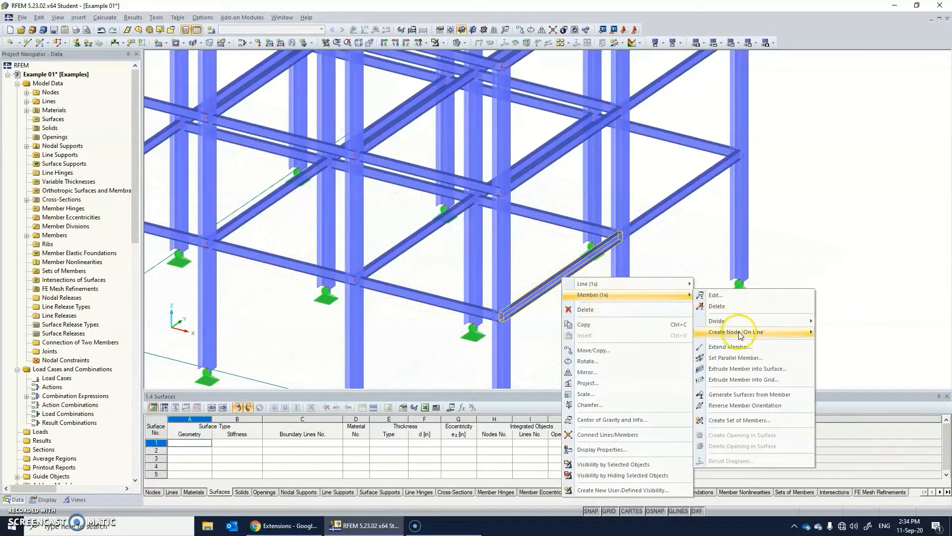
mouse_move(740, 336)
left_click(850, 333)
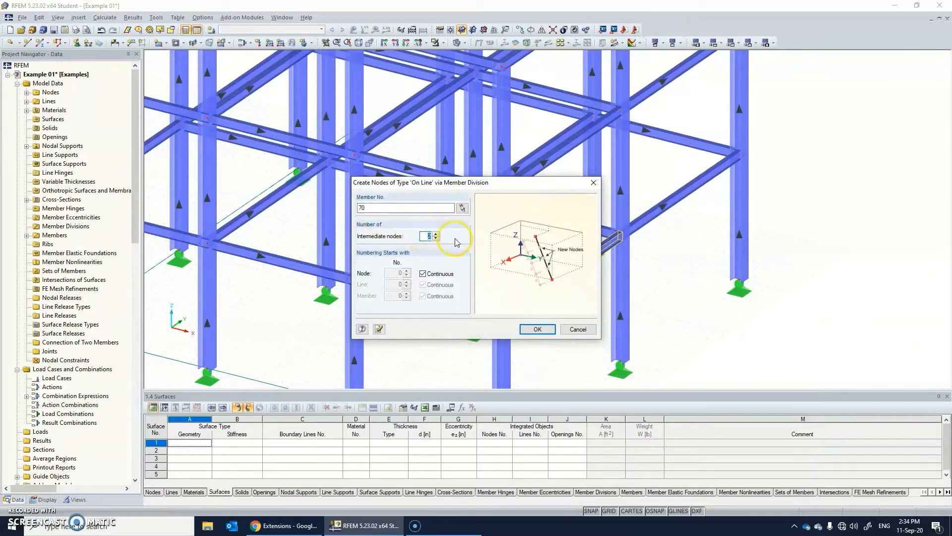
left_click(533, 330)
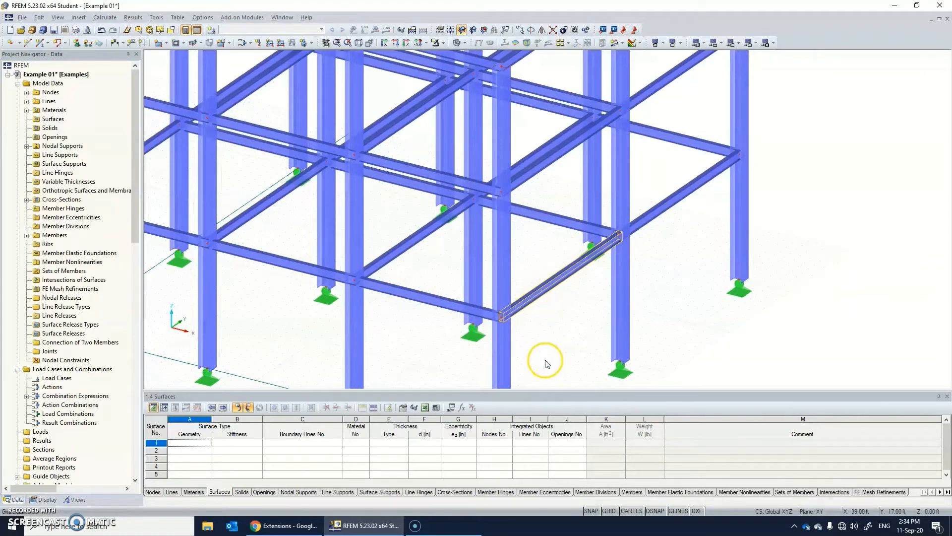
- Copy the bay's front X-direction girder from the corner node to the first third-point node of the divided girder
scroll(545, 293, "down", 1)
scroll(544, 282, "up", 5)
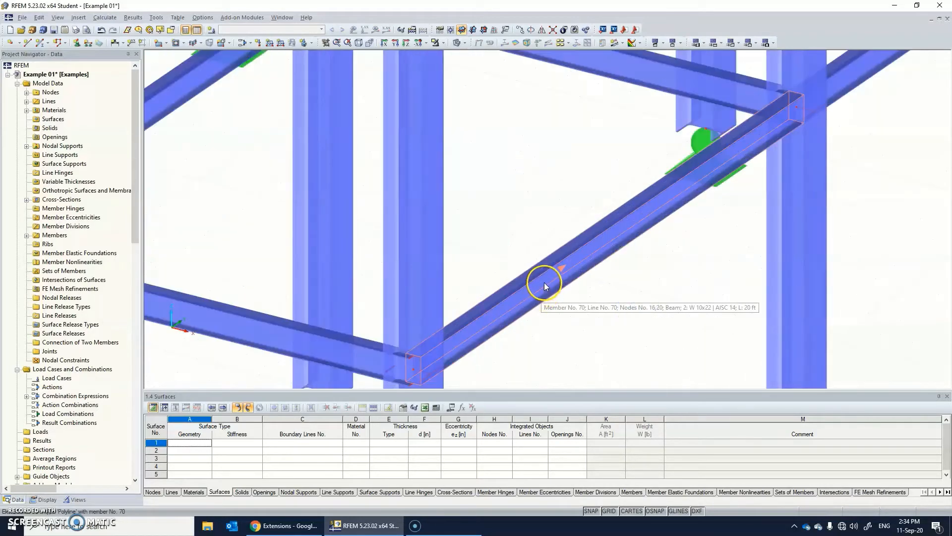
left_click(544, 286)
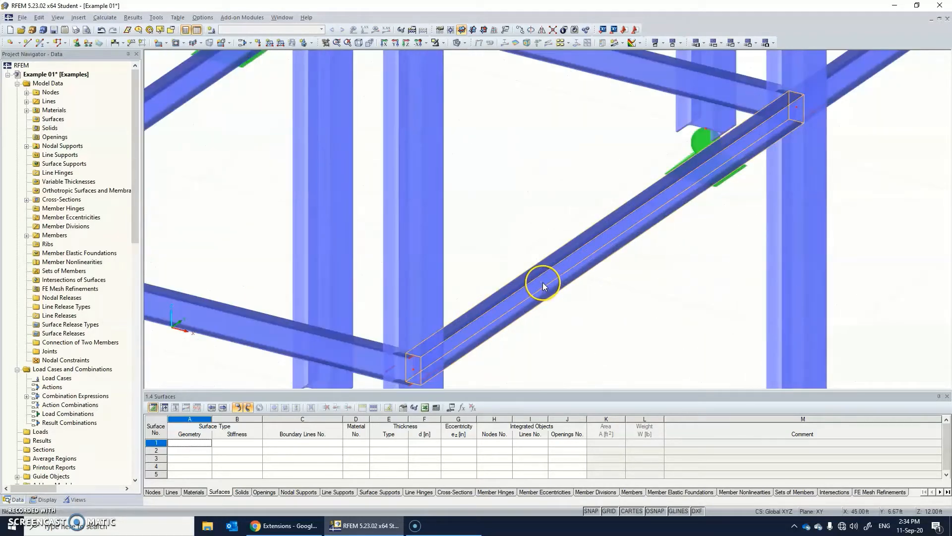
left_click(248, 346)
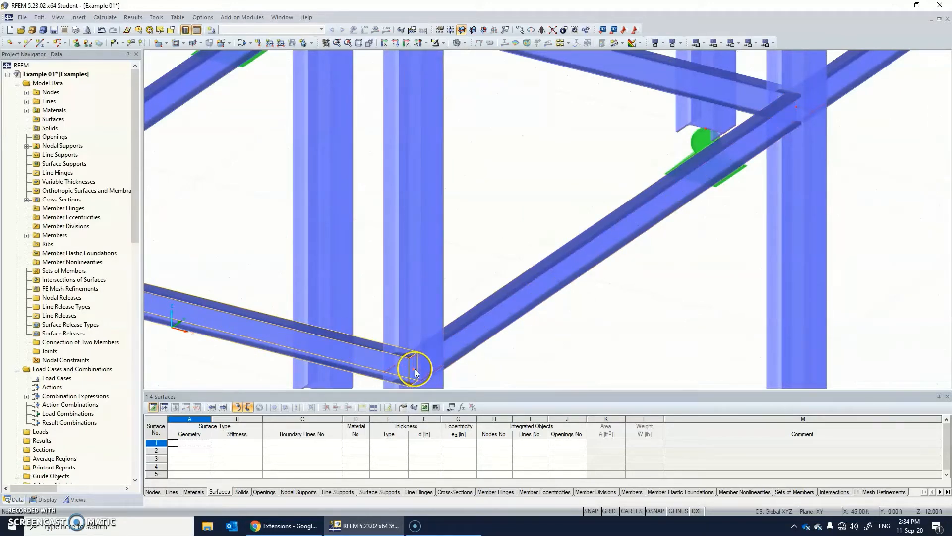
left_click_drag(415, 368, 536, 284)
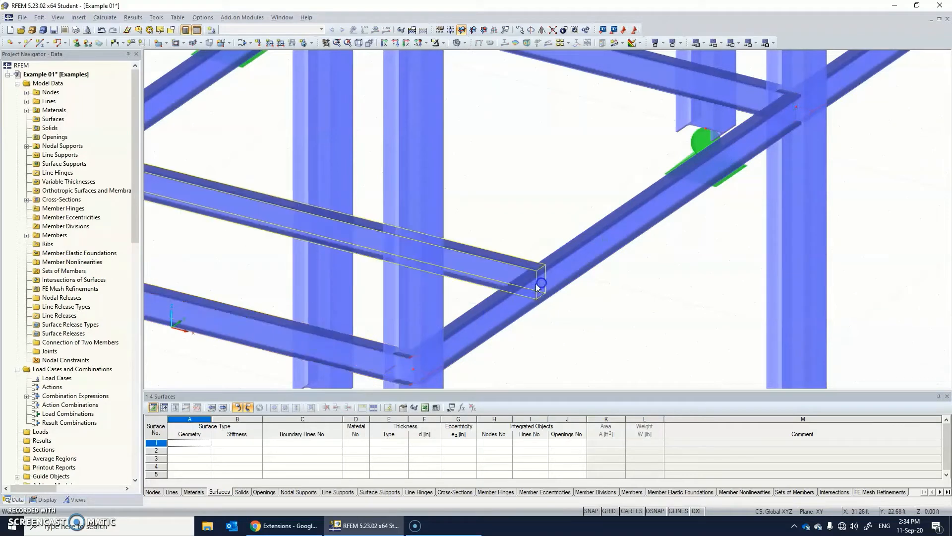
- Copy the new secondary beam to the second third-point node of the same bay
middle_click_drag(304, 249, 523, 268)
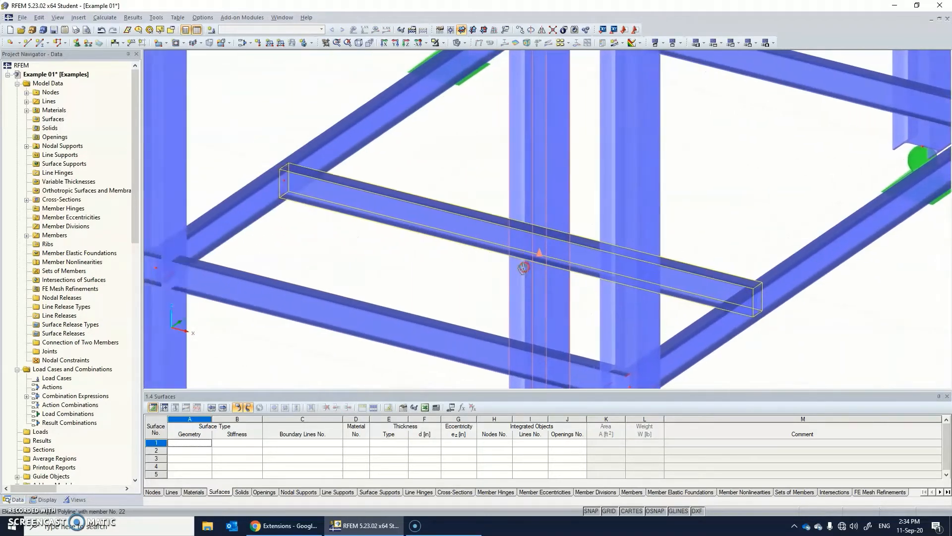
left_click_drag(524, 268, 523, 268)
middle_click_drag(459, 279, 391, 305)
left_click_drag(419, 323, 365, 216)
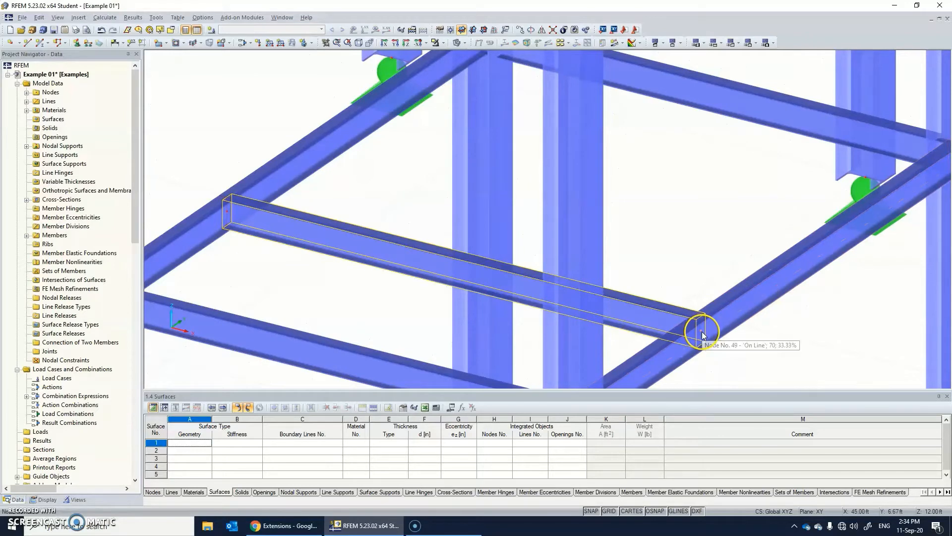
left_click(828, 241)
scroll(419, 288, "up", 2)
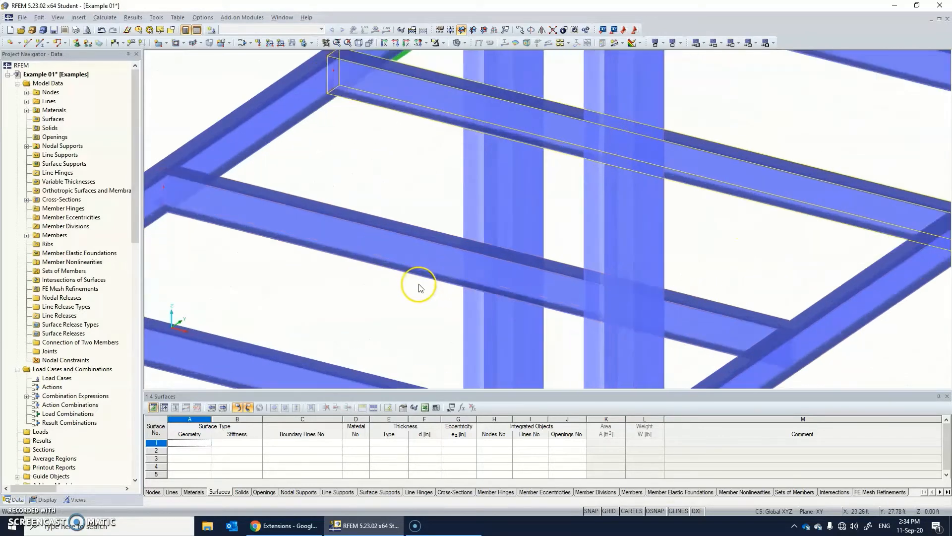
scroll(419, 288, "down", 3)
scroll(420, 293, "up", 1)
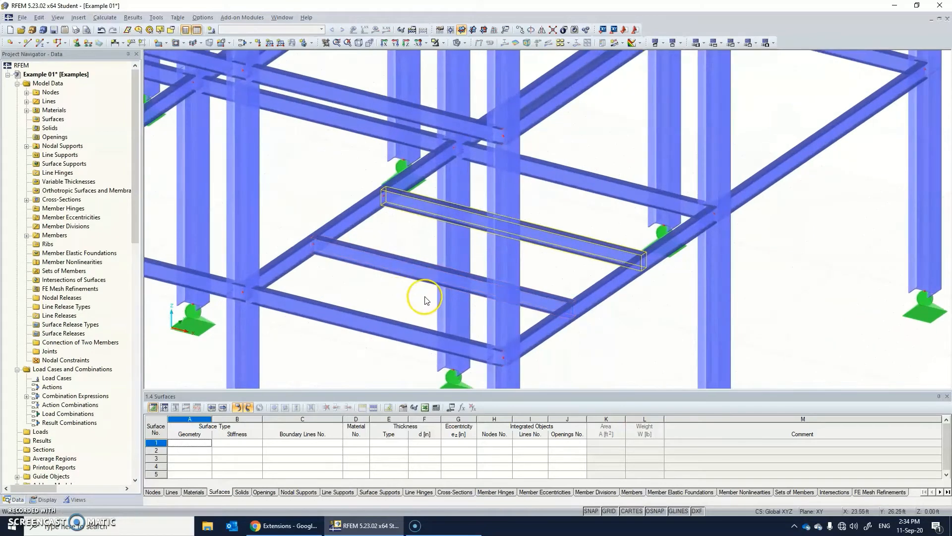
- Select both secondary beams in the corner bay and copy them from the first-level corner node to the one on the second level
middle_click_drag(489, 274, 619, 307)
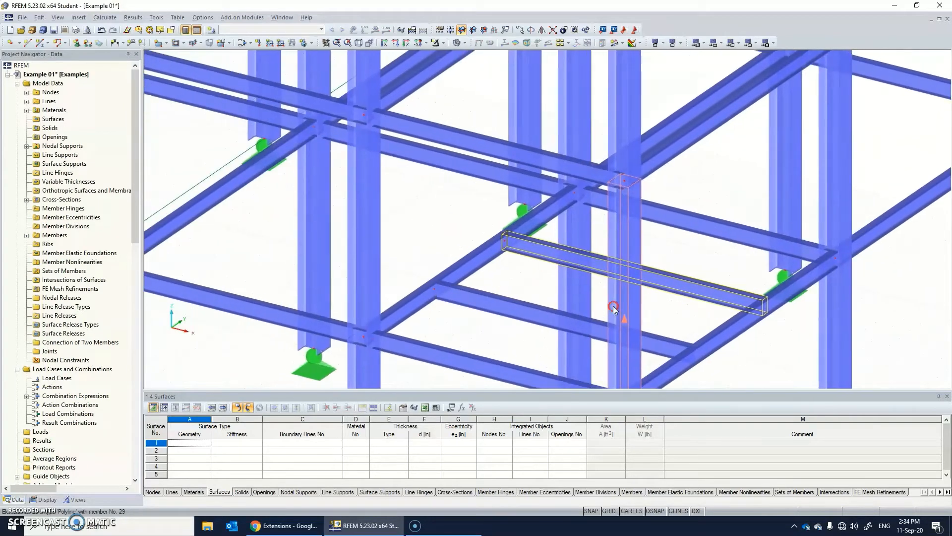
scroll(496, 299, "up", 2)
mouse_move(583, 259)
middle_mouse_down("ctrl")
mouse_move(569, 265)
mouse_move(570, 248)
middle_mouse_up("ctrl")
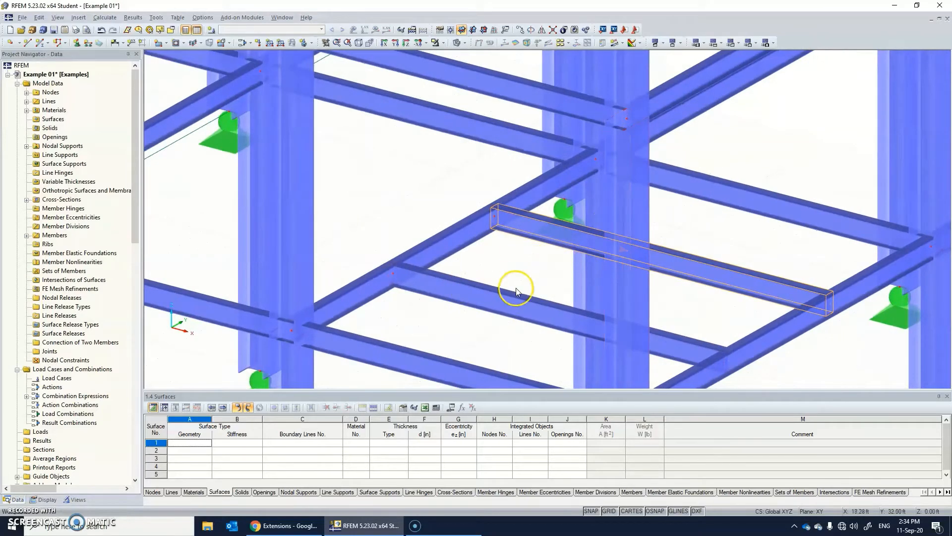
scroll(516, 288, "up", 3)
scroll(541, 296, "down", 4)
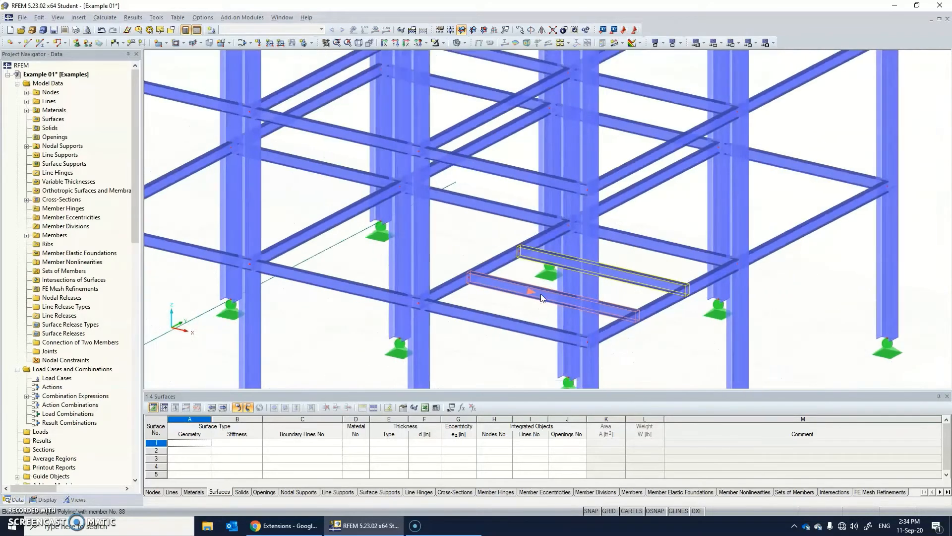
left_click(530, 300)
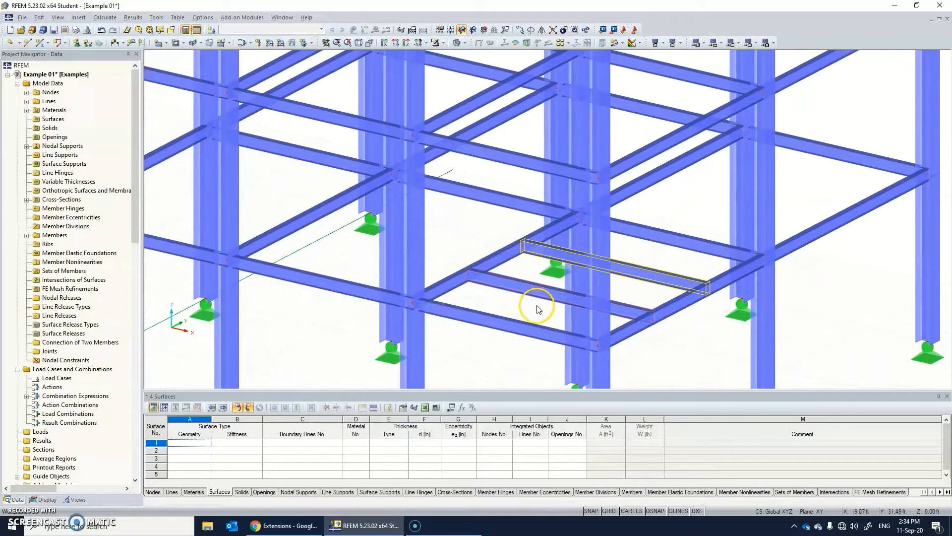
left_click_drag(537, 307, 524, 274)
left_click(544, 256, "ctrl")
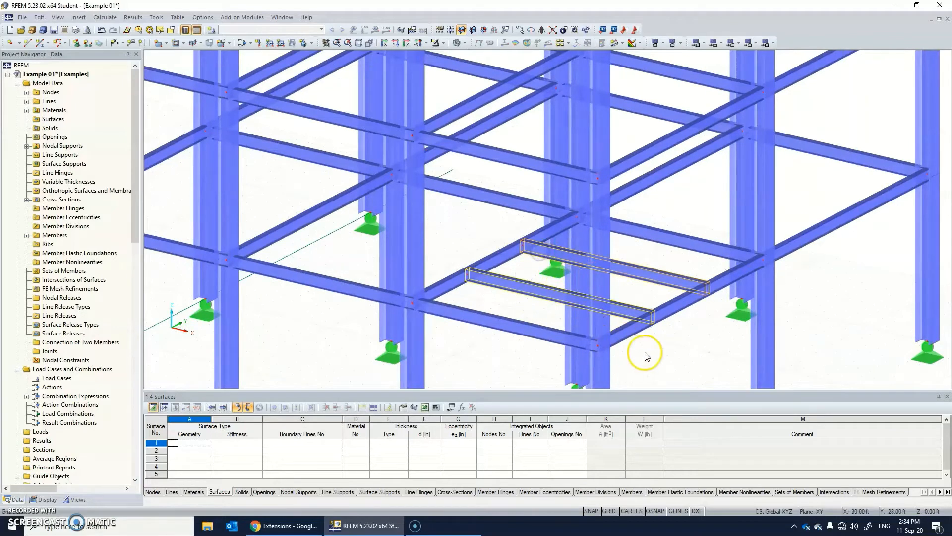
left_click(600, 345, "ctrl")
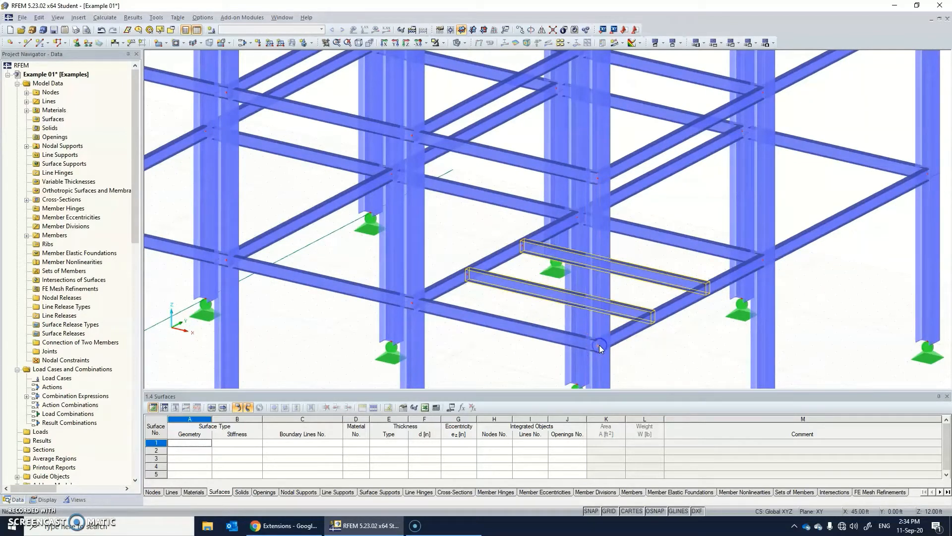
left_click_drag(627, 204, 597, 178, "ctrl")
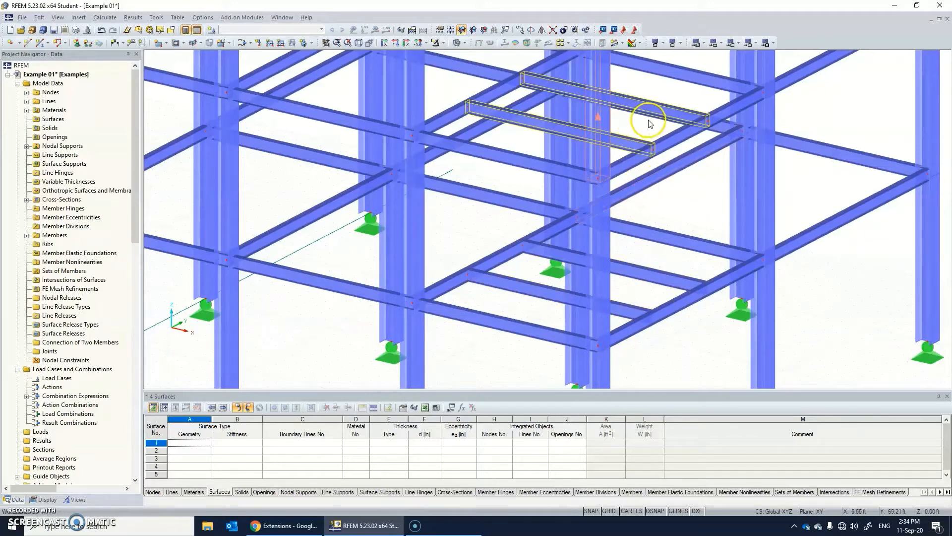
- Copy the two secondary beams up one more storey to the roof level at Z = 36 ft
middle_click_drag(641, 121, 647, 291)
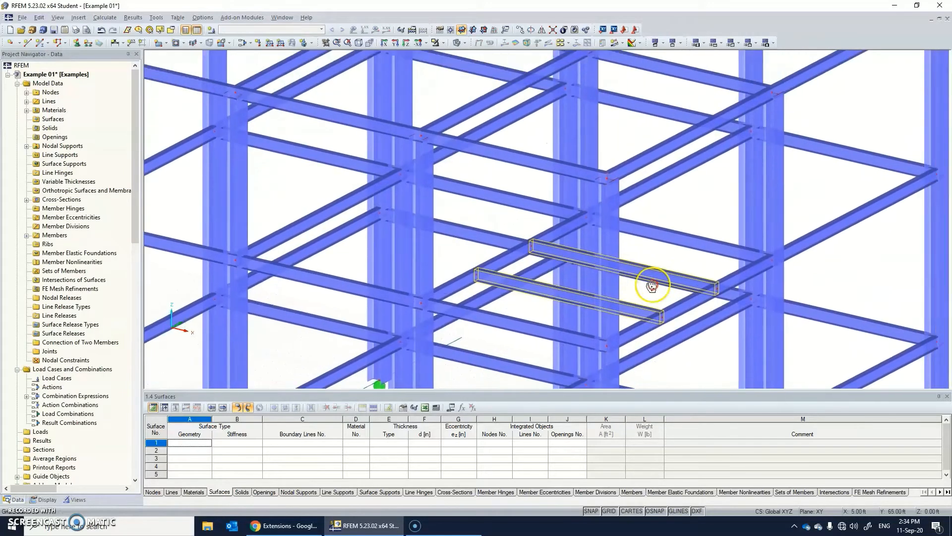
left_click_drag(654, 248, 605, 183, "ctrl")
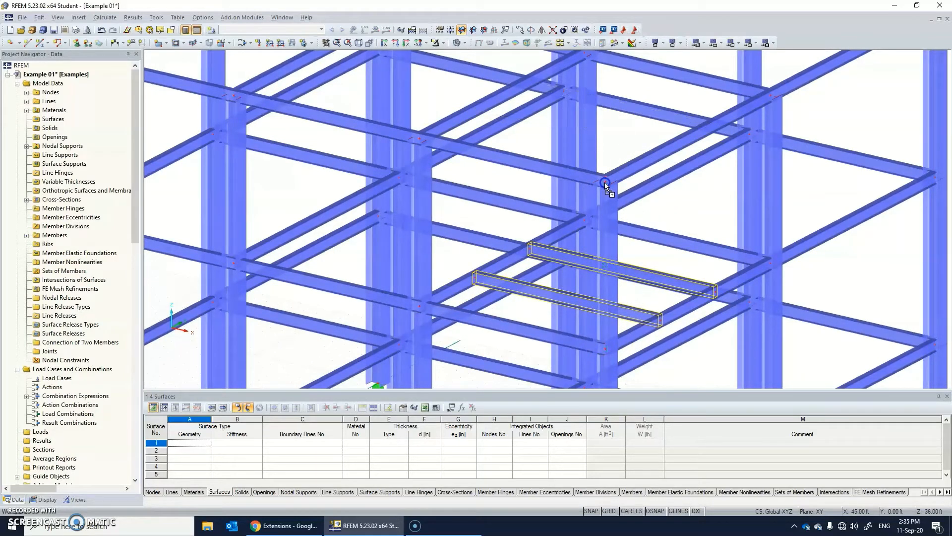
scroll(608, 184, "down", 5)
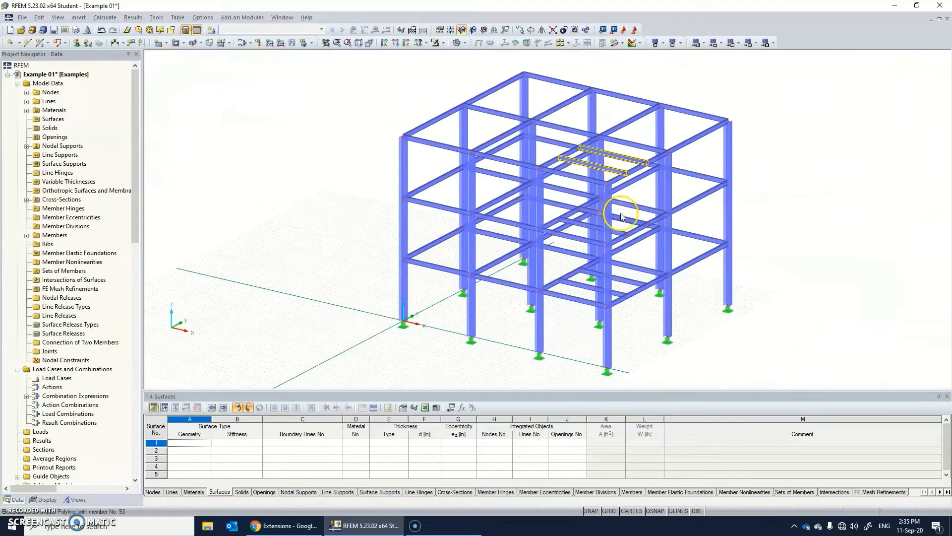
scroll(620, 220, "up", 3)
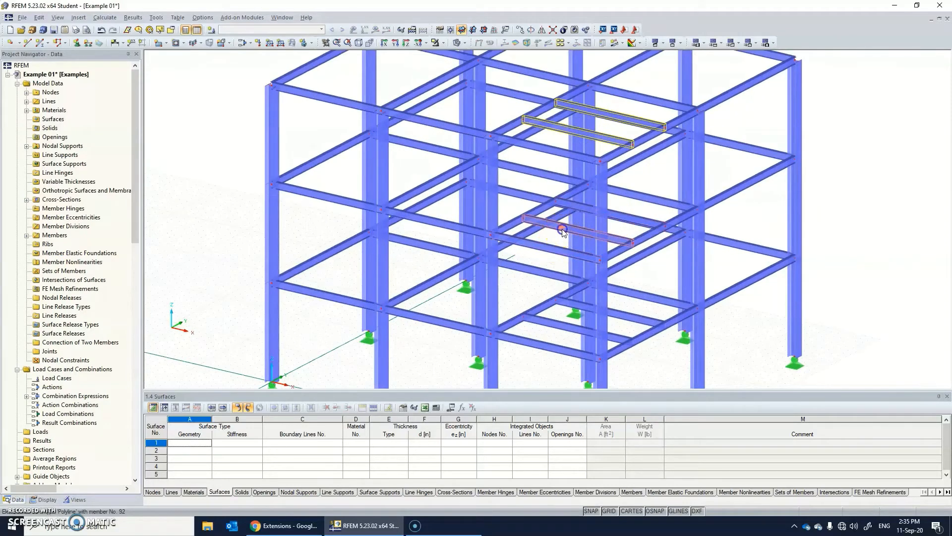
- Select all six secondary beams in the corner bay and copy them 20 ft in the Y-direction into the adjacent bay
key("ctrl+z")
left_click(554, 126, "ctrl")
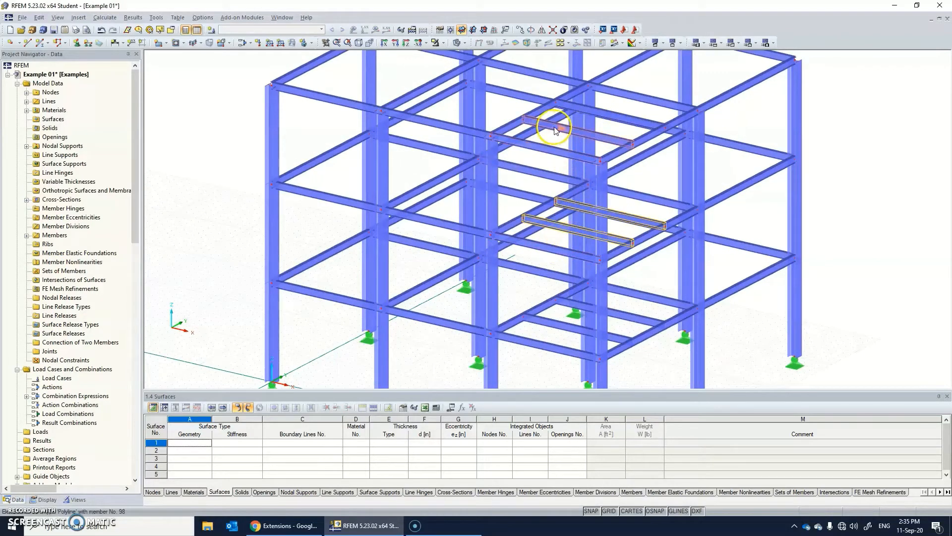
left_click(604, 114, "ctrl")
left_click(631, 314, "ctrl")
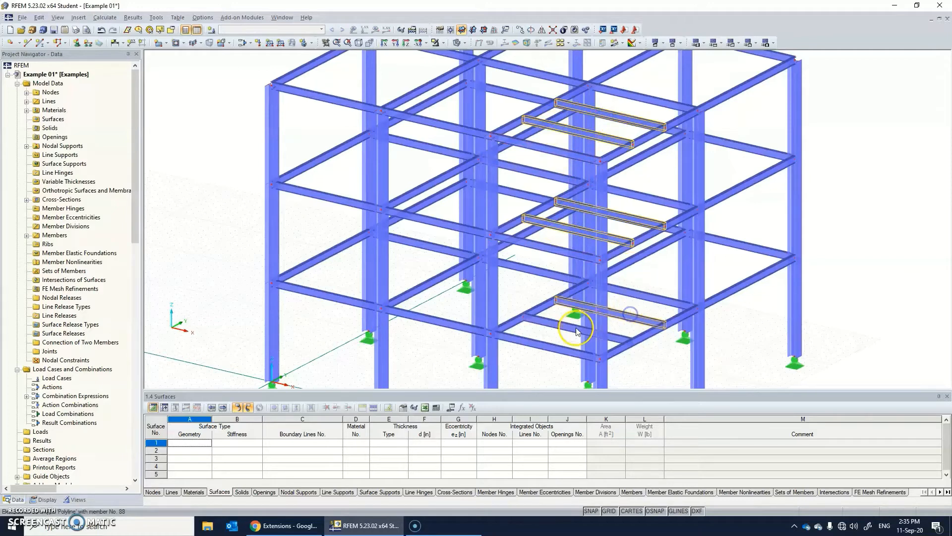
left_click(574, 327, "ctrl")
left_click_drag(601, 361, 697, 310)
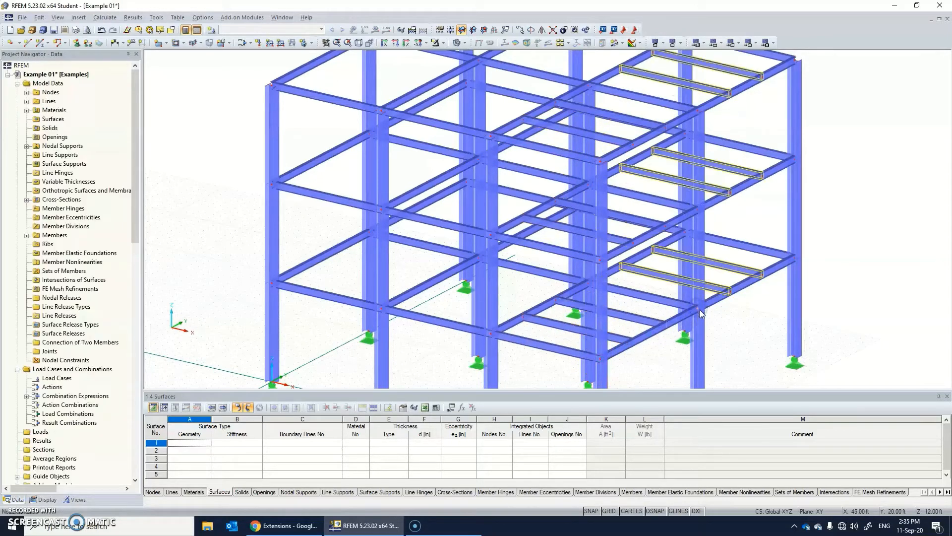
- Copy the secondary beams into the remaining bays along both Y spans on all three levels
left_click(490, 333)
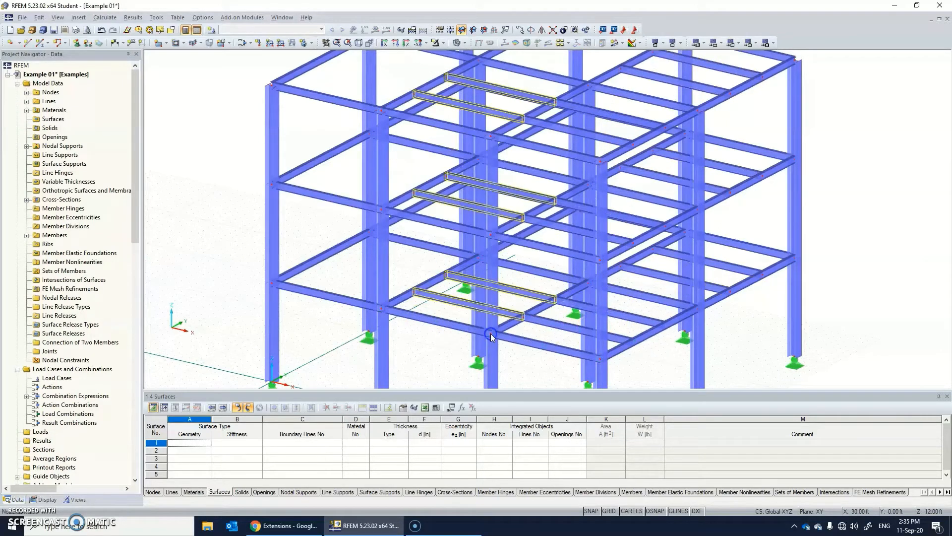
left_click(382, 307)
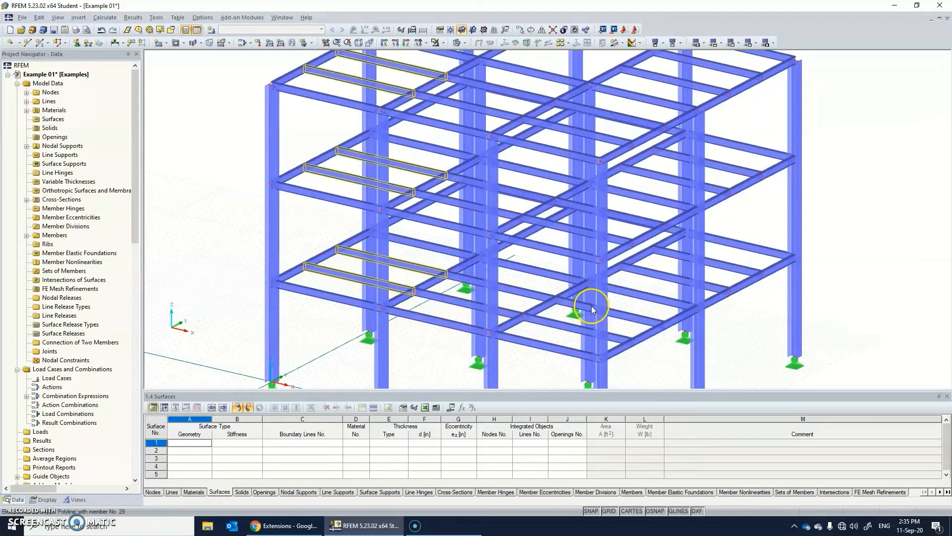
middle_click_drag(584, 331, 719, 251, "ctrl")
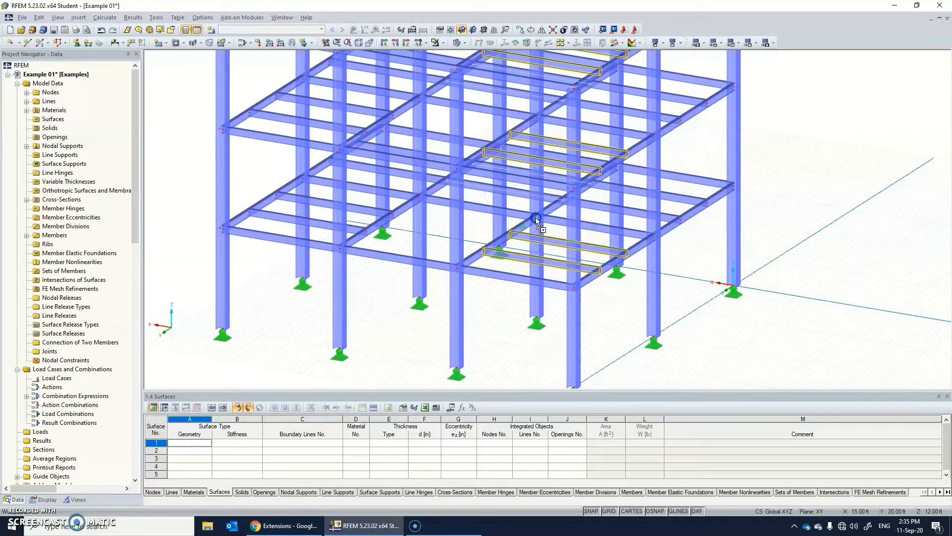
left_click(456, 266)
left_click(701, 322)
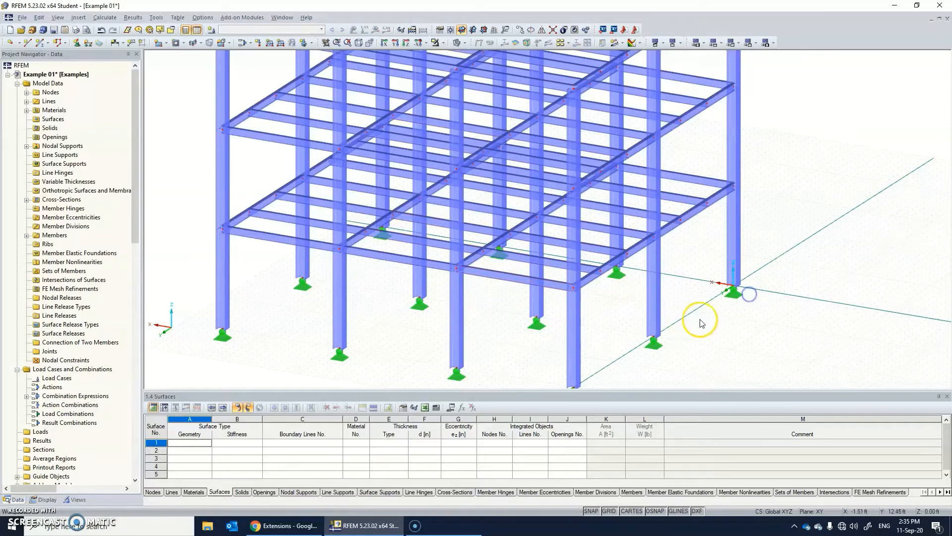
scroll(556, 288, "up", 5)
scroll(552, 286, "down", 8)
middle_click_drag(486, 279, 471, 119, "ctrl")
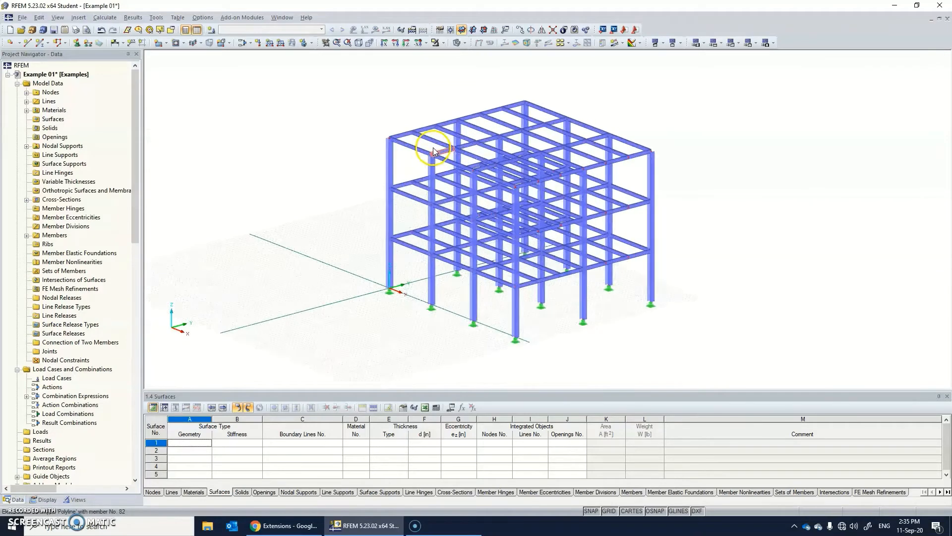
- Inspect the secondary beams on all levels and the existing supports at the column bases from several angles
scroll(434, 150, "up", 4)
scroll(442, 203, "up", 2)
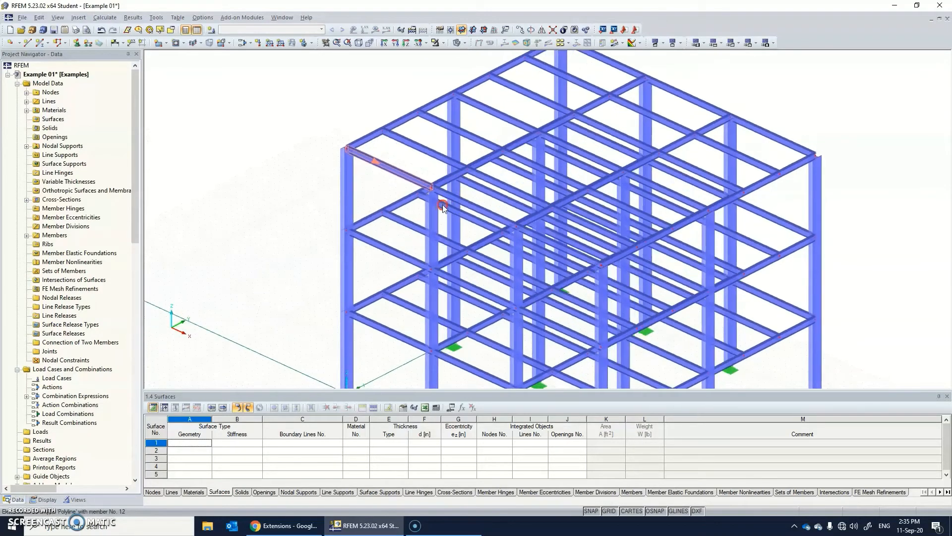
middle_click_drag(396, 198, 646, 170, "ctrl")
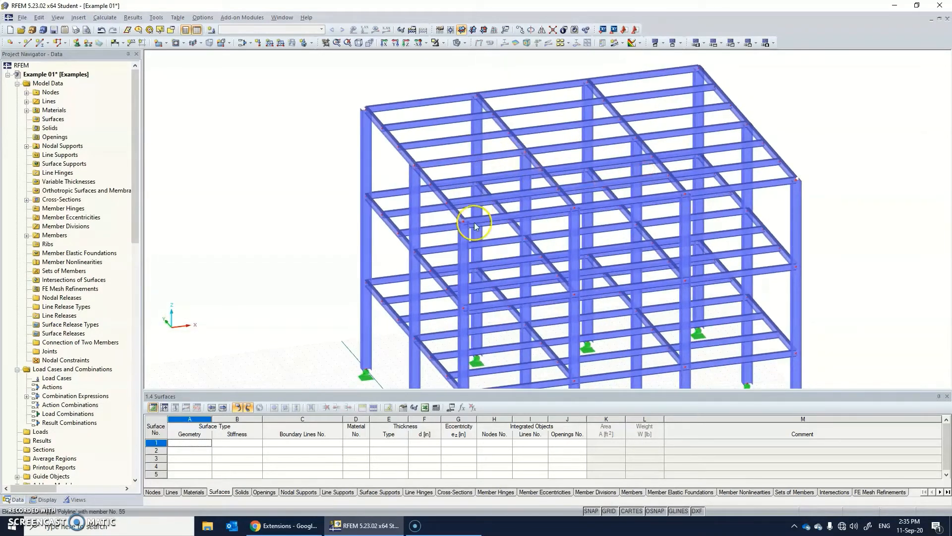
middle_click_drag(513, 222, 381, 222, "ctrl")
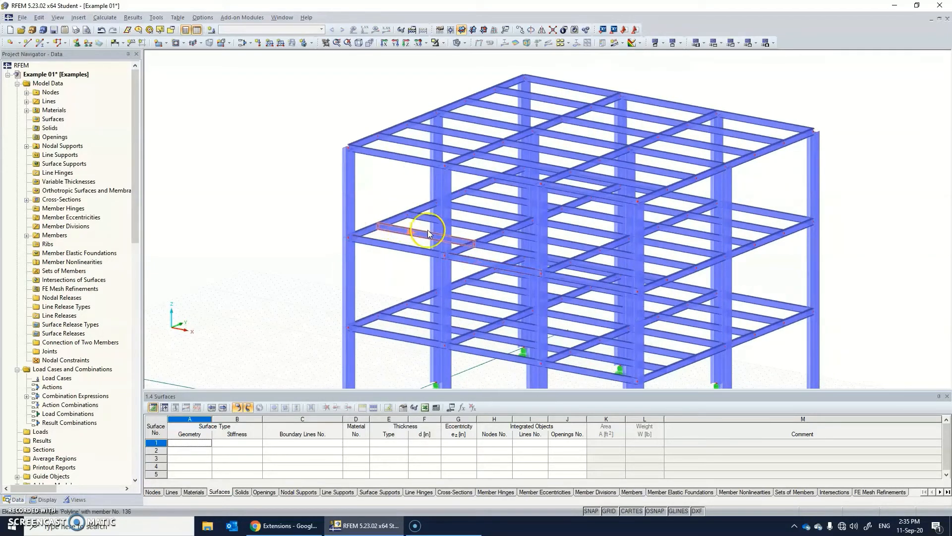
middle_click_drag(558, 252, 591, 257, "ctrl")
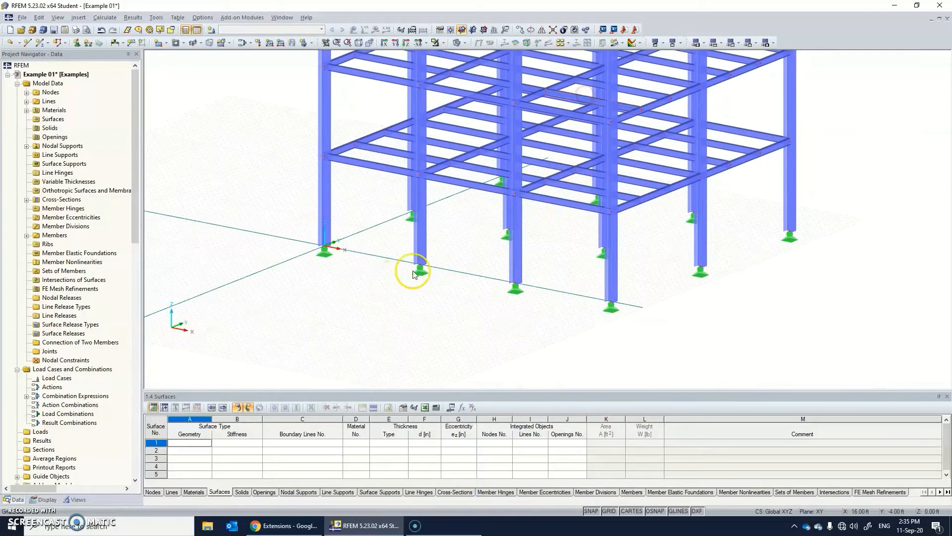
scroll(451, 217, "up", 3)
middle_click_drag(452, 217, 450, 226, "ctrl")
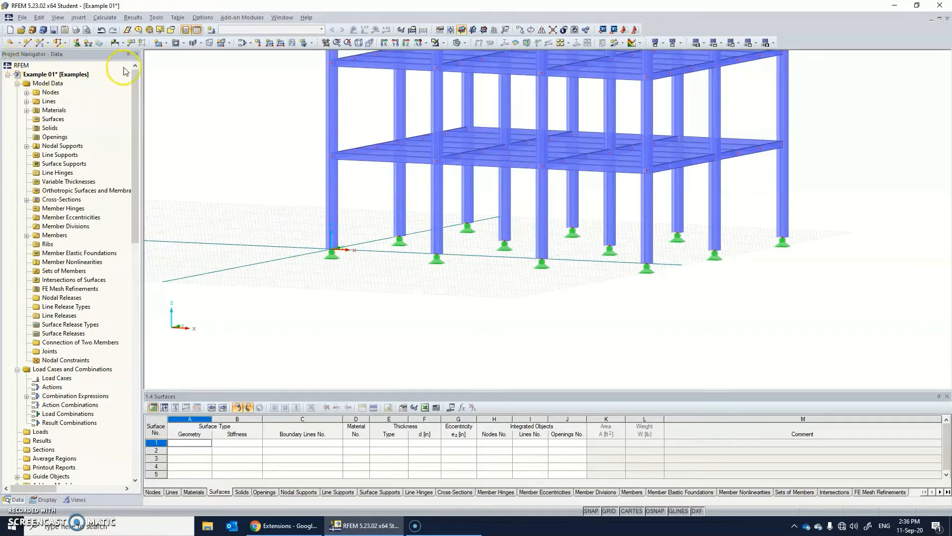
- Assign a Rigid nodal support to all column base nodes in place of the hinged supports
left_click(75, 44)
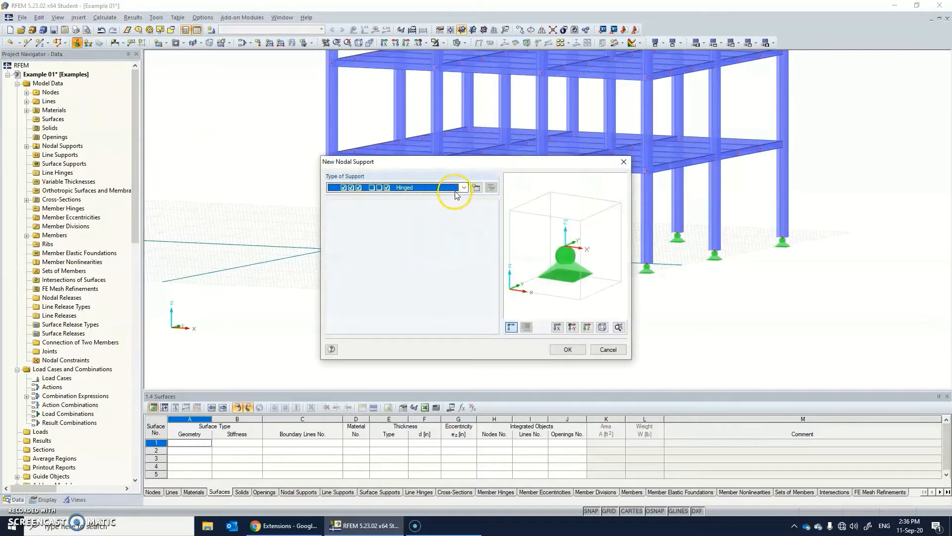
left_click(458, 191)
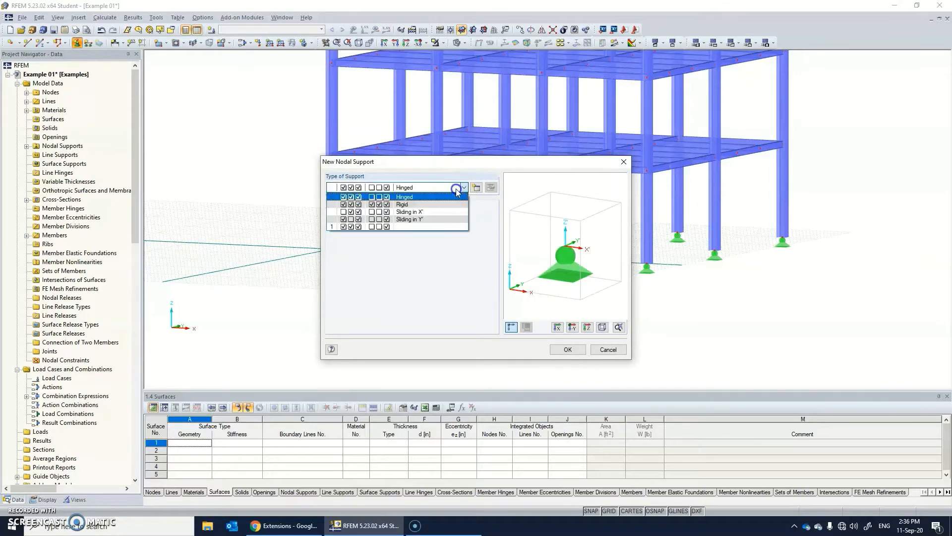
left_click(439, 197)
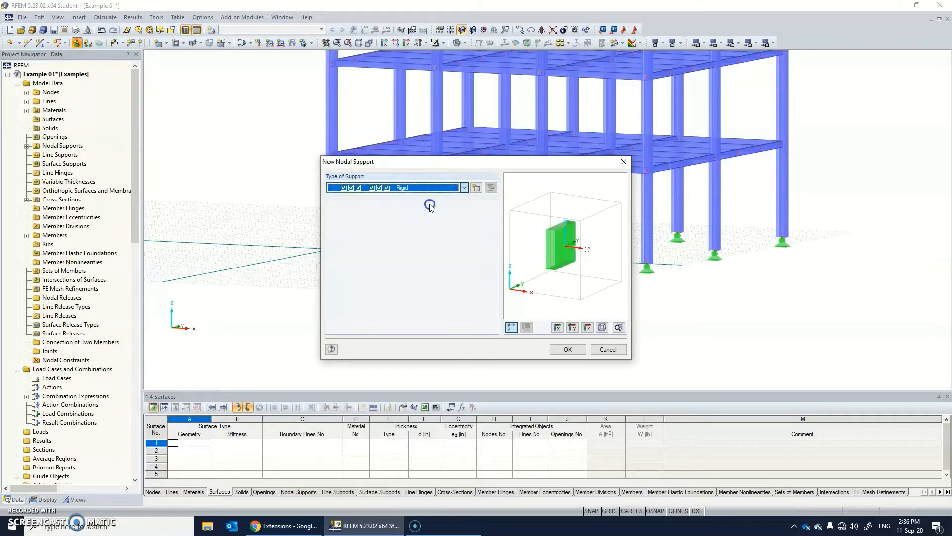
left_click(568, 349)
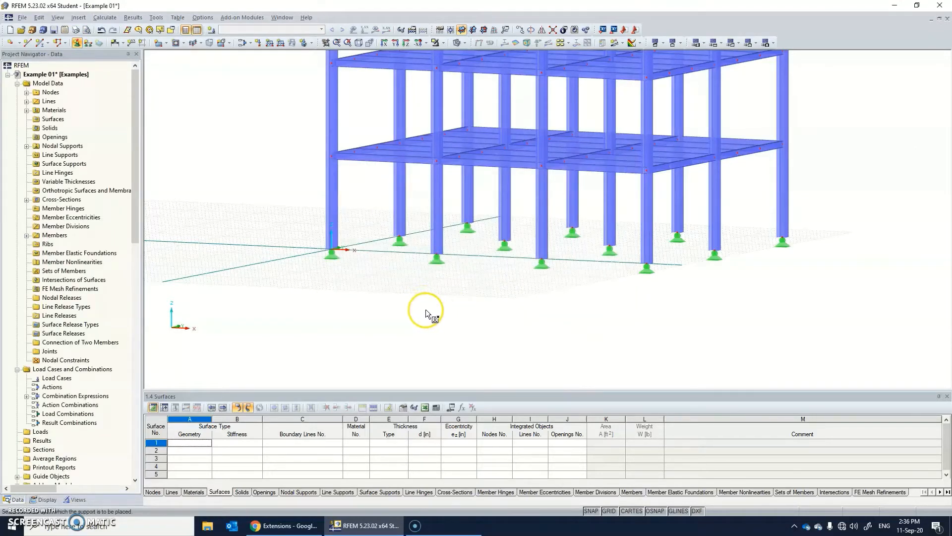
middle_click_drag(466, 317, 615, 303, "ctrl")
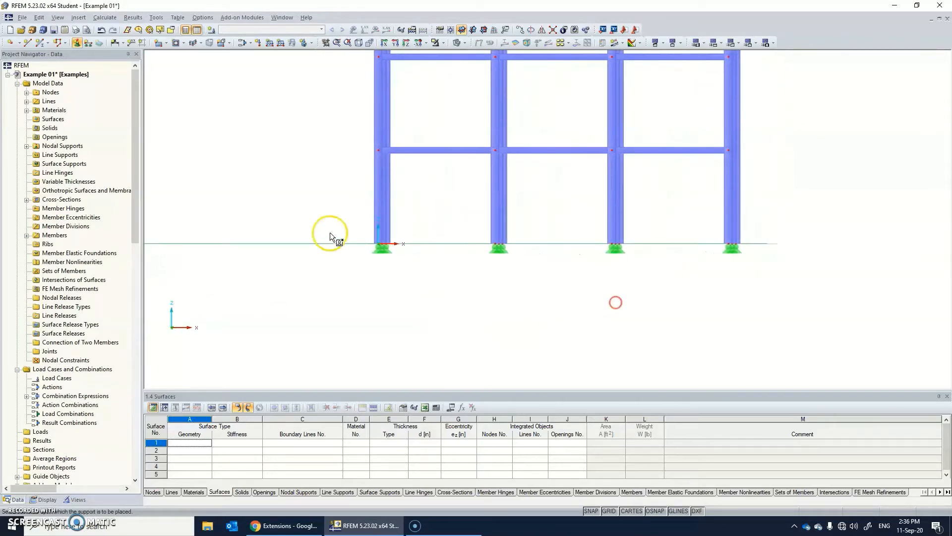
left_click_drag(330, 233, 746, 304)
middle_click_drag(604, 315, 441, 367, "ctrl")
scroll(703, 275, "up", 3)
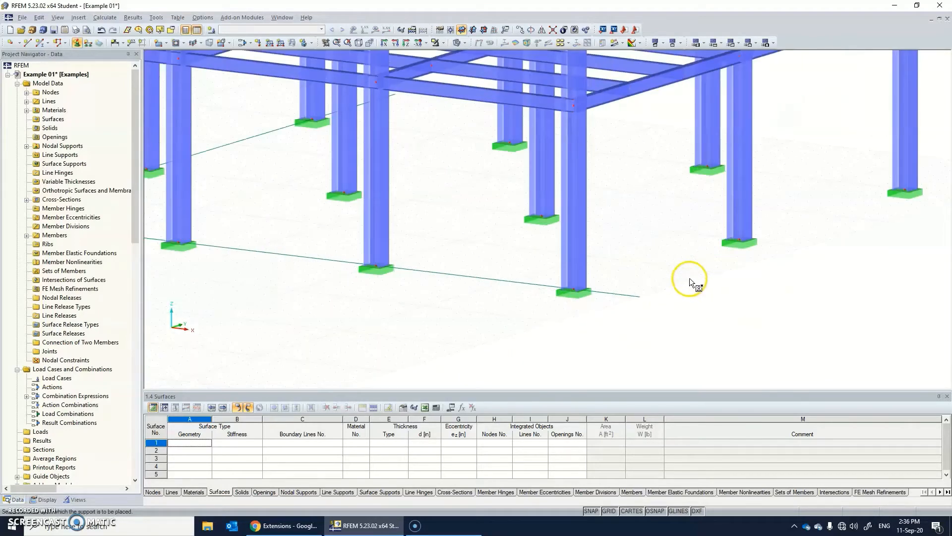
- Increase the display size of the nodal supports and check them around the frame's base
right_click(578, 298)
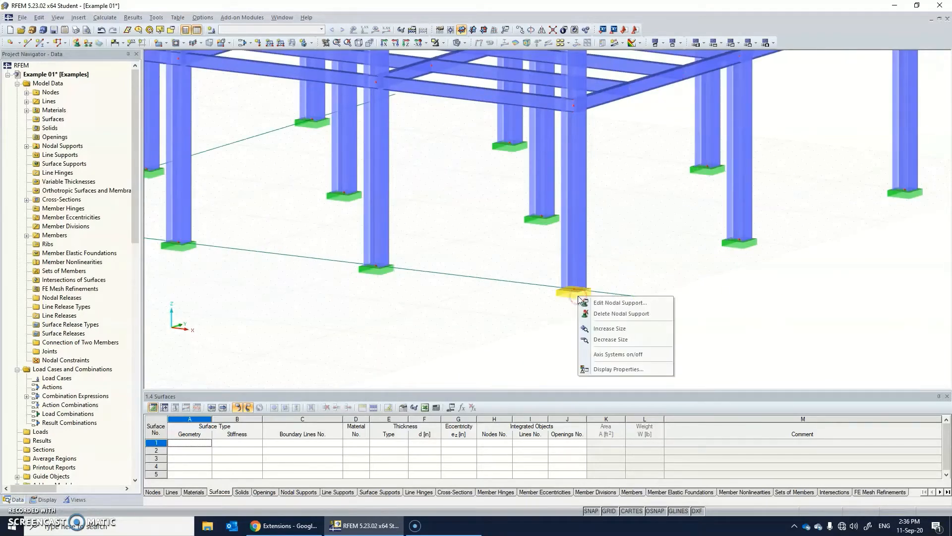
left_click(603, 328)
middle_click_drag(588, 294, 455, 347, "ctrl")
left_click(673, 328)
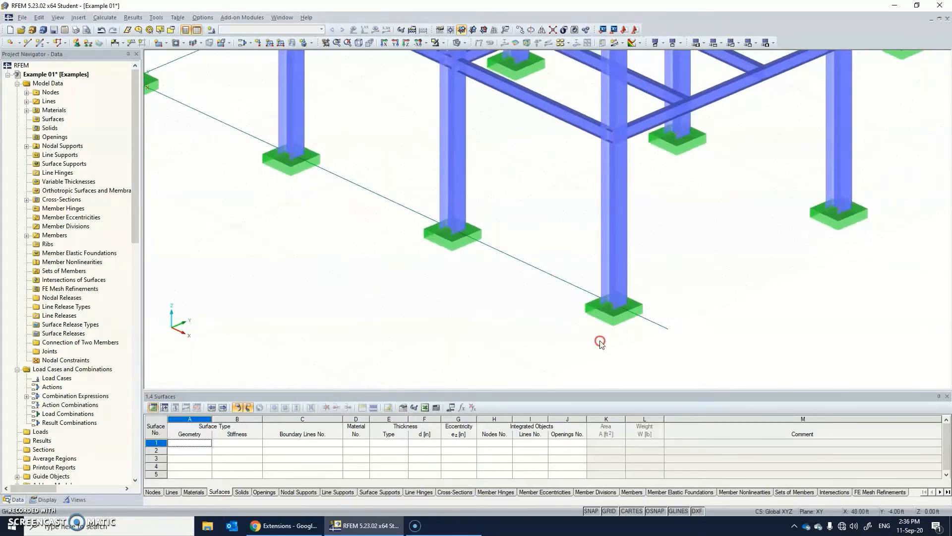
scroll(600, 314, "up", 5)
scroll(600, 314, "down", 8)
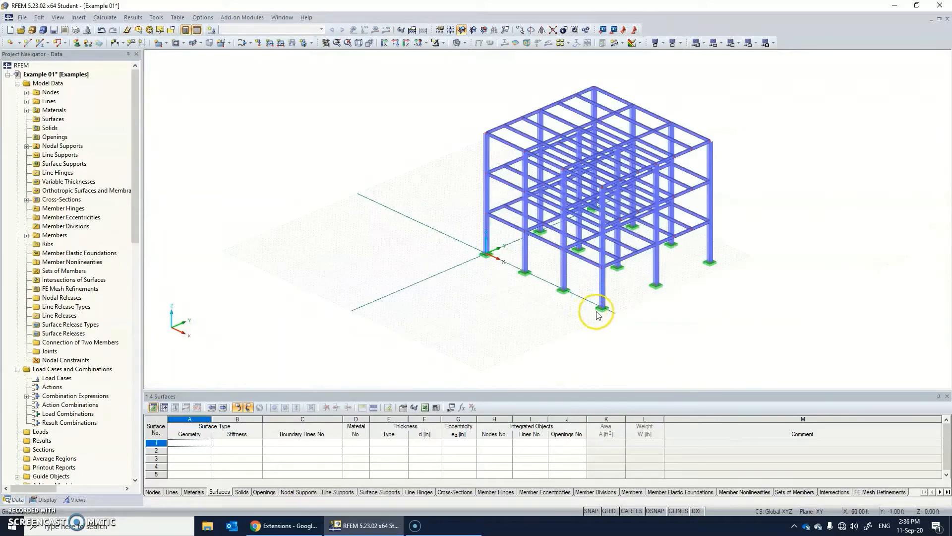
middle_click_drag(603, 315, 659, 308, "ctrl")
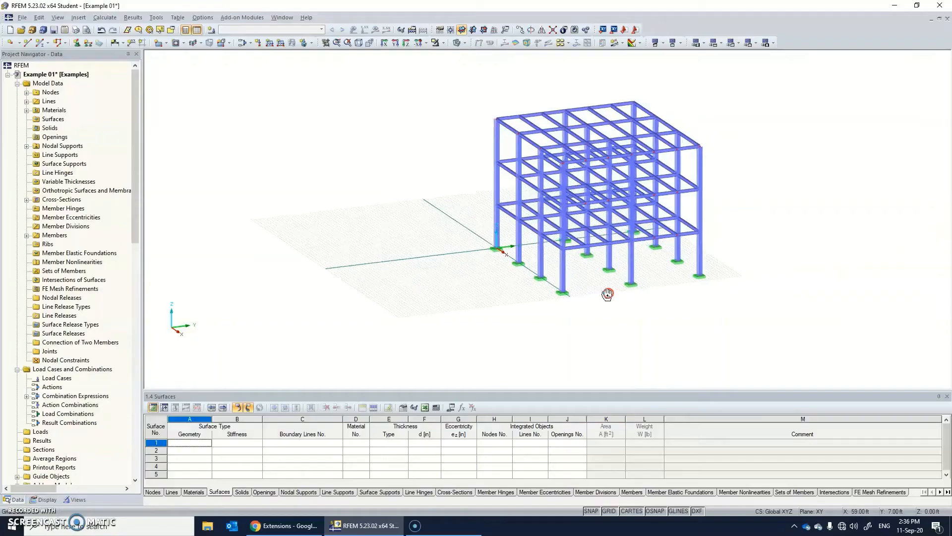
middle_click_drag(665, 293, 524, 283, "ctrl")
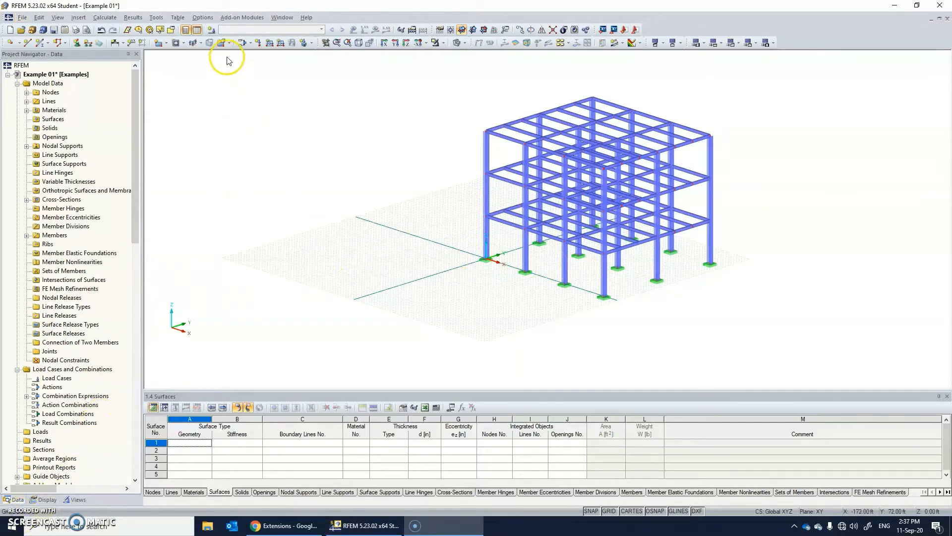
- Create the load cases Dead, Live and Wind, setting the Live case's action category to Live
left_click(235, 30)
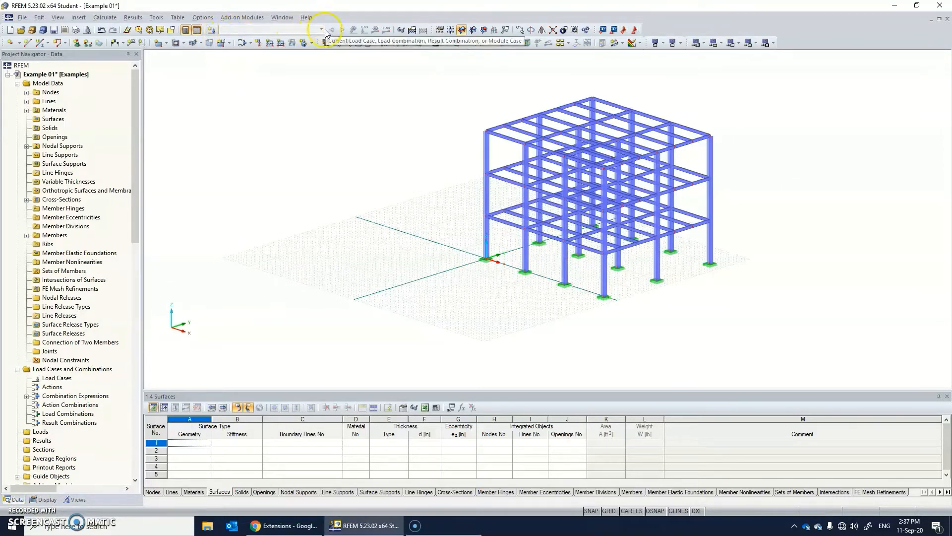
left_click(211, 31)
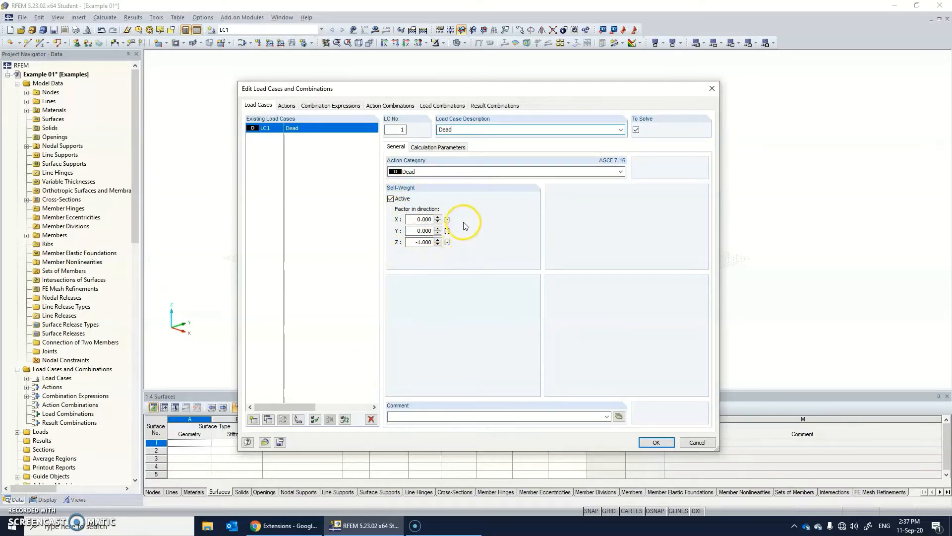
left_click(254, 419)
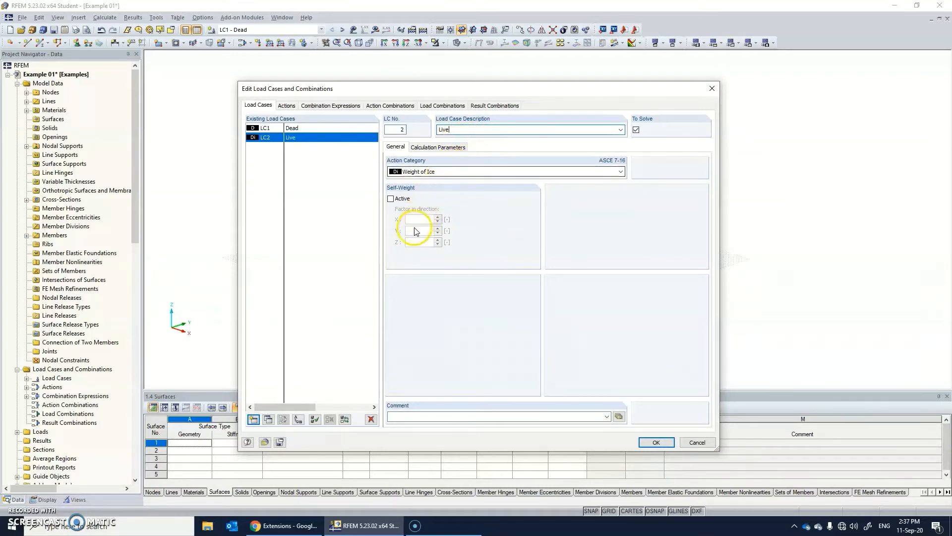
left_click(437, 174)
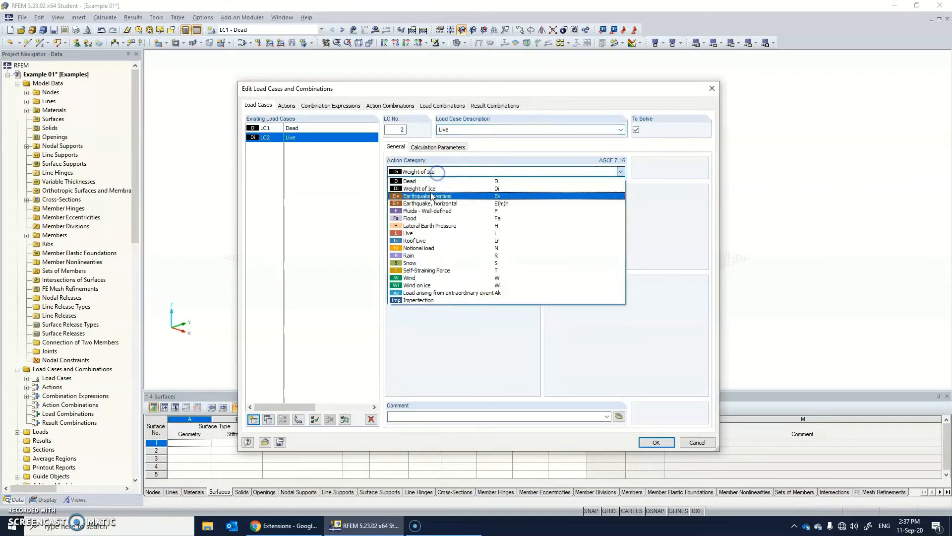
left_click(423, 233)
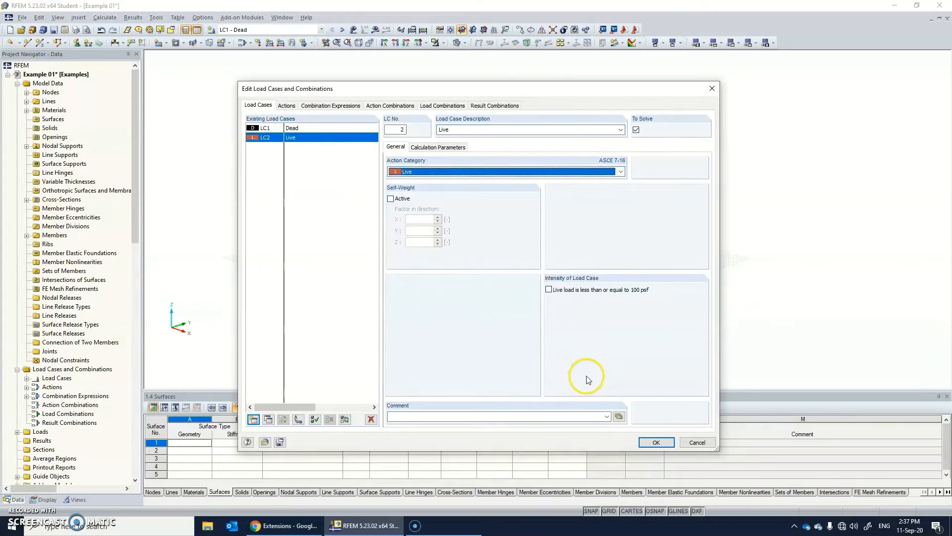
left_click(254, 419)
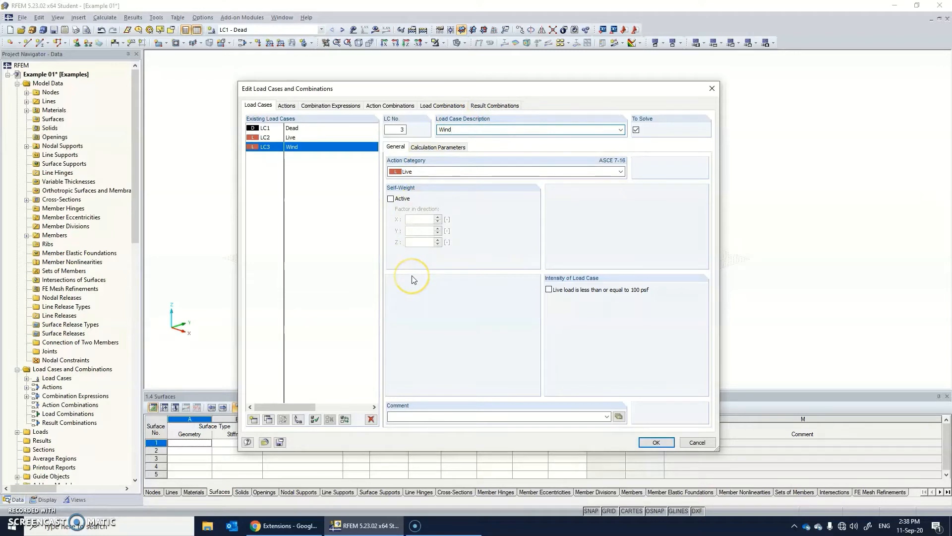
left_click(655, 442)
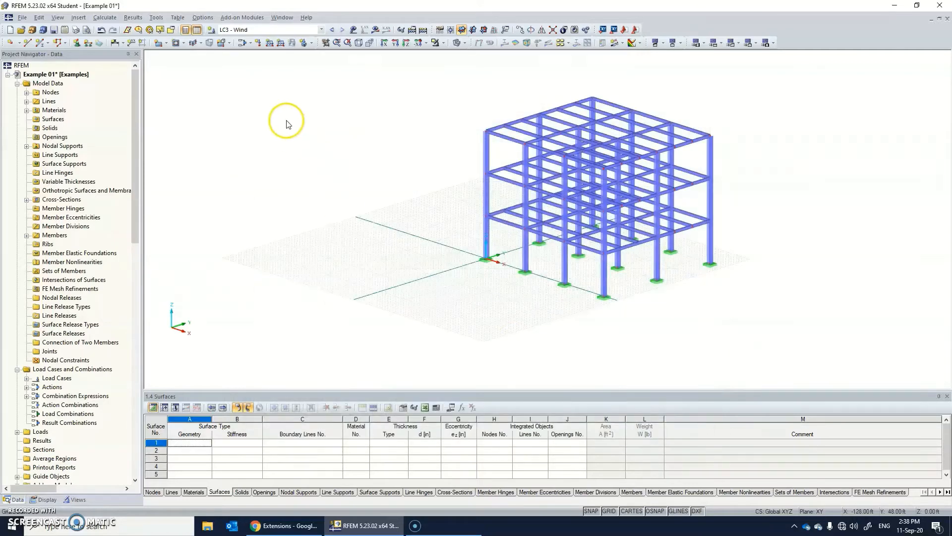
- Add a fourth, unnamed load case and review the generated load combinations, including CO1
left_click(257, 32)
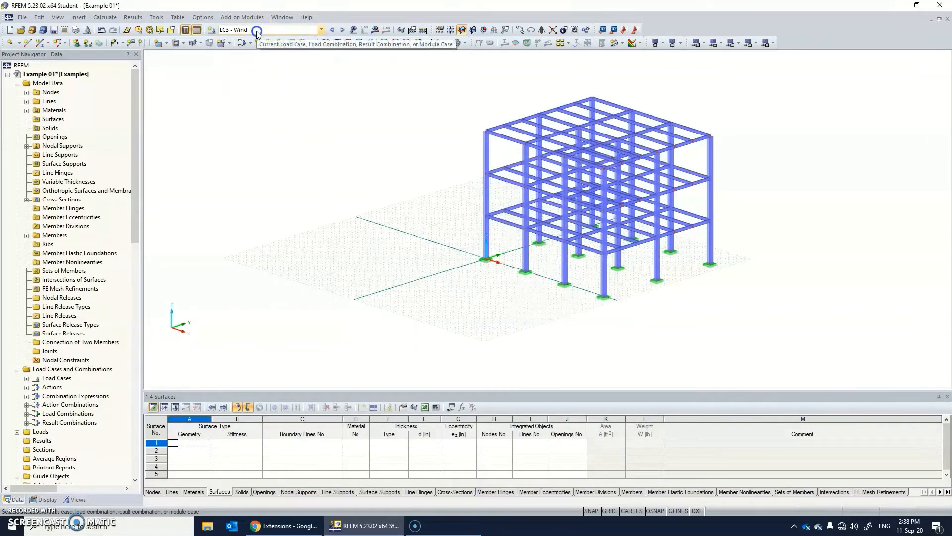
left_click(258, 31)
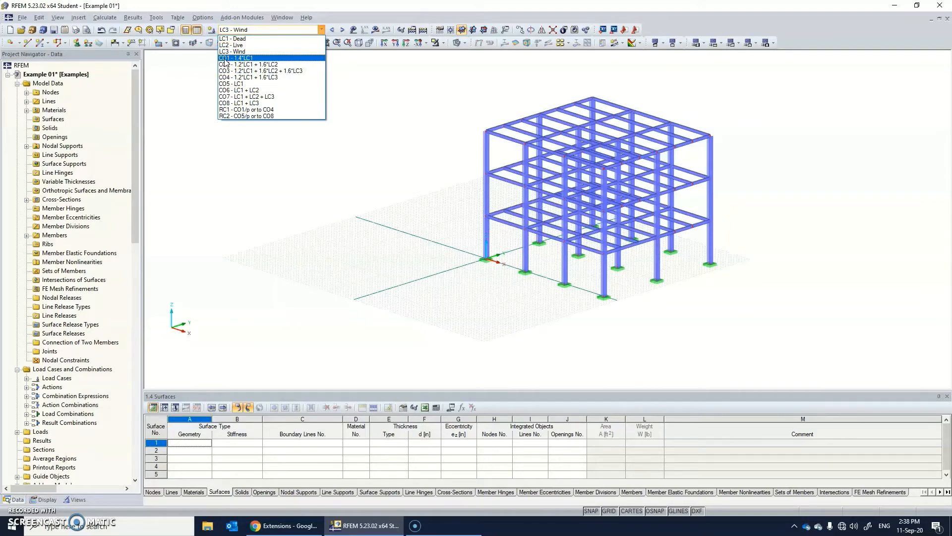
left_click(213, 32)
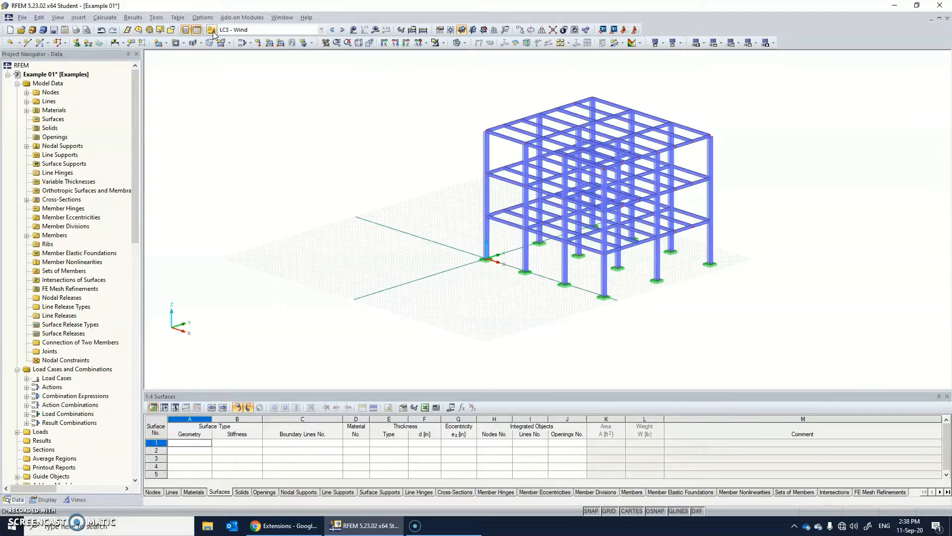
left_click(212, 30)
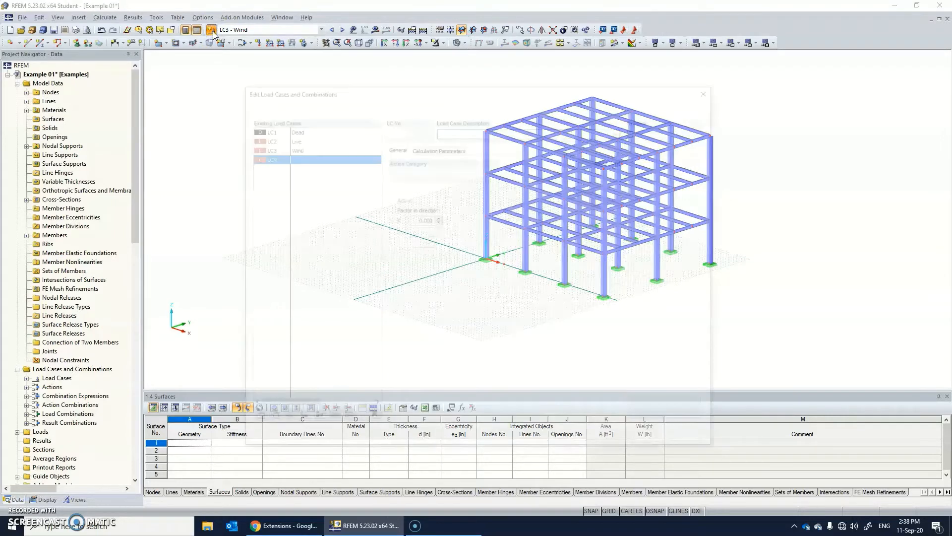
left_click(471, 135)
left_click(444, 106)
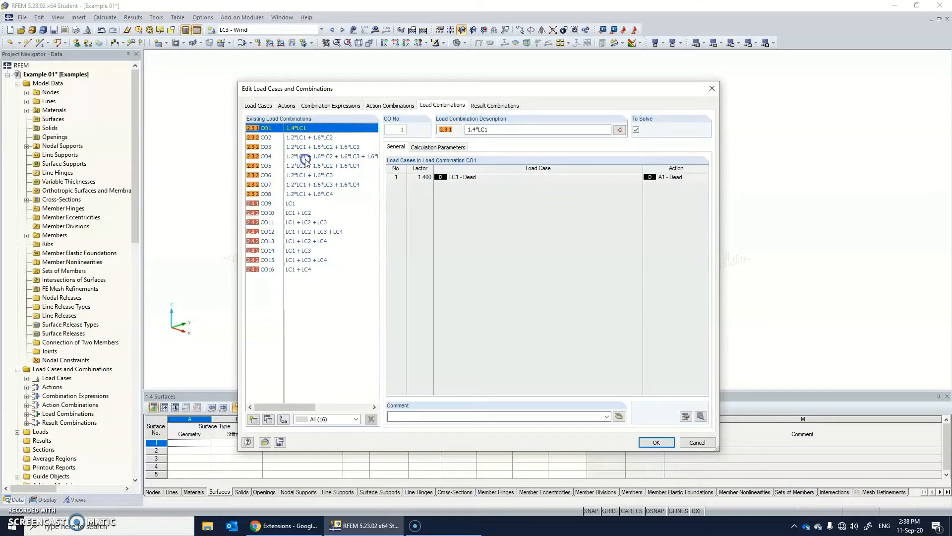
left_click(491, 130)
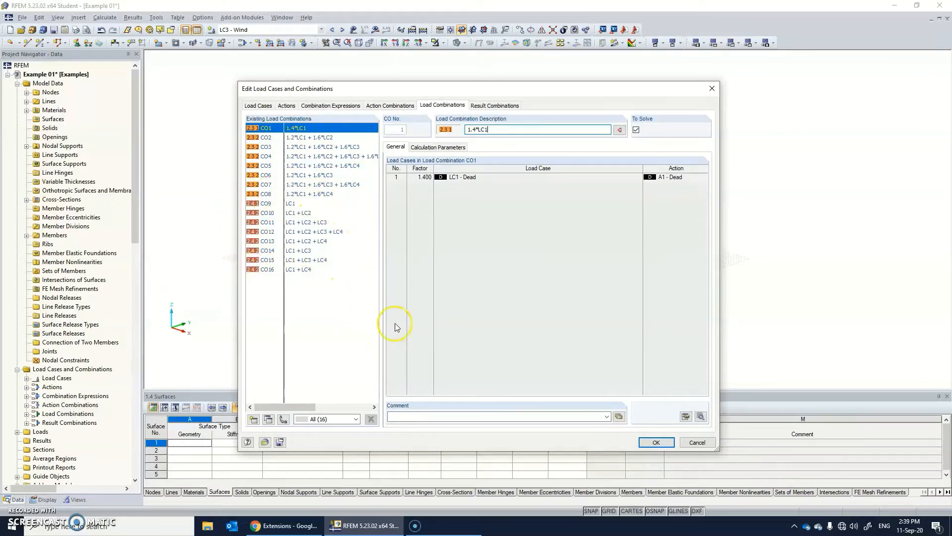
left_click(669, 443)
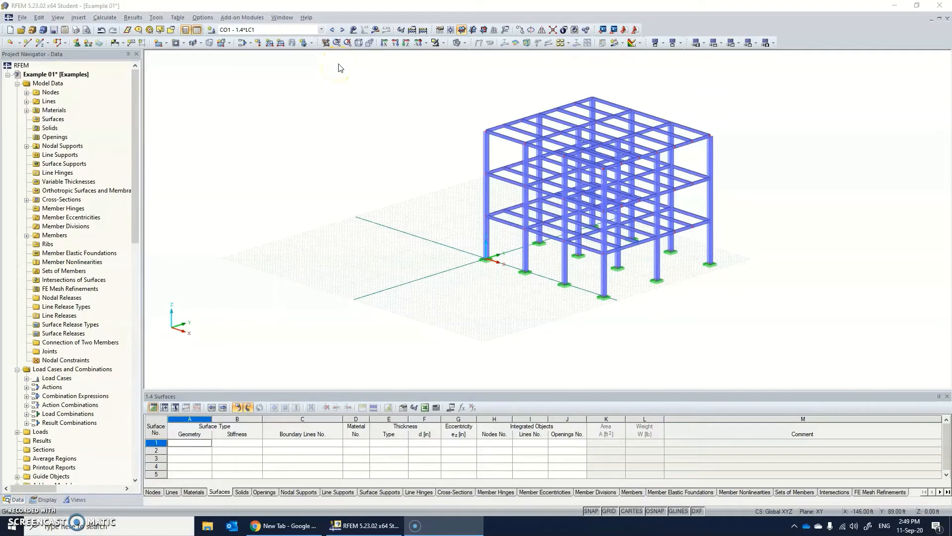
- Make LC1 - Dead the current load case
left_click(288, 31)
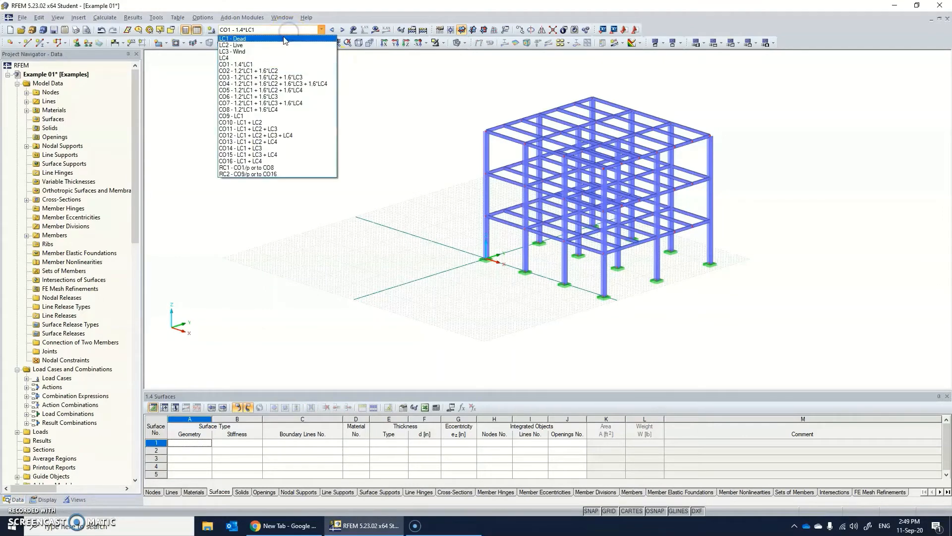
left_click(284, 39)
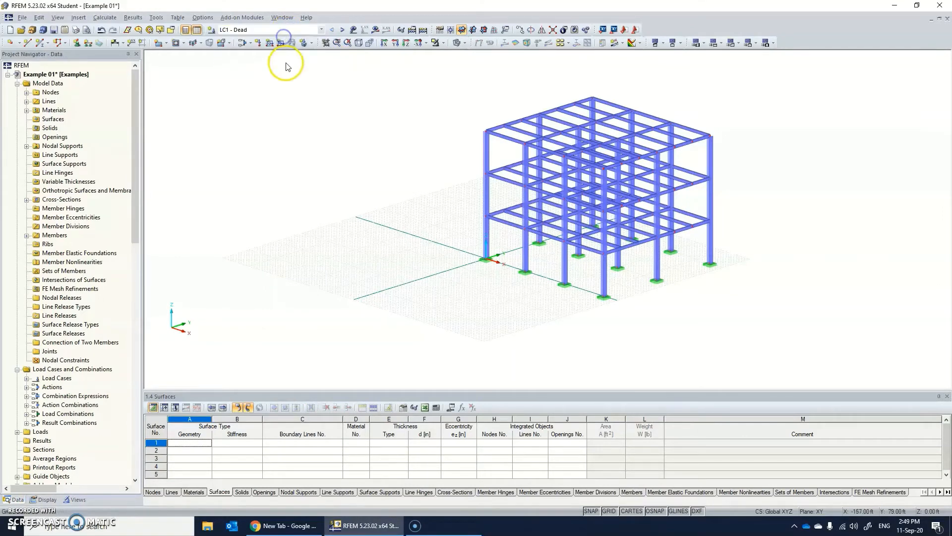
left_click(254, 31)
left_click(254, 39)
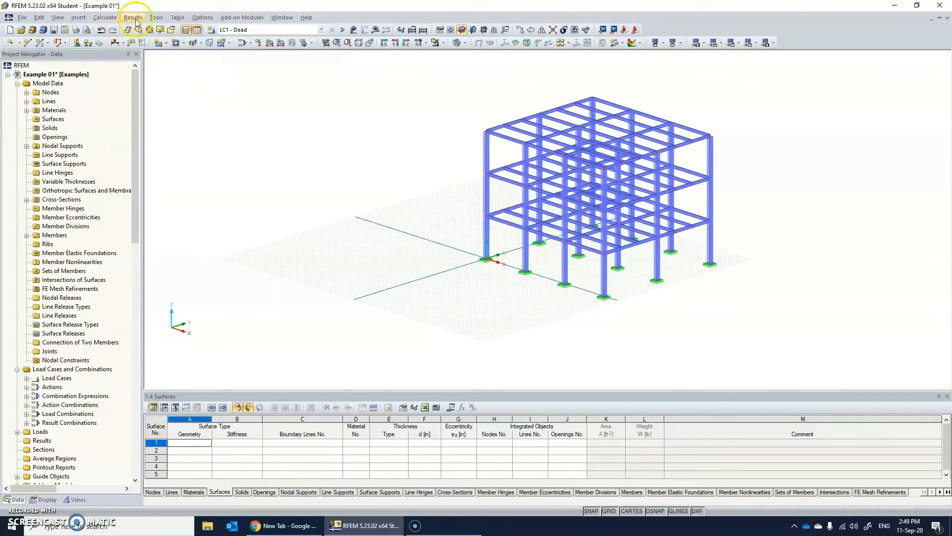
- Start generating member loads from an area load via planes, with true-area direction ZL and a magnitude of -0.1 ksf
left_click(154, 18)
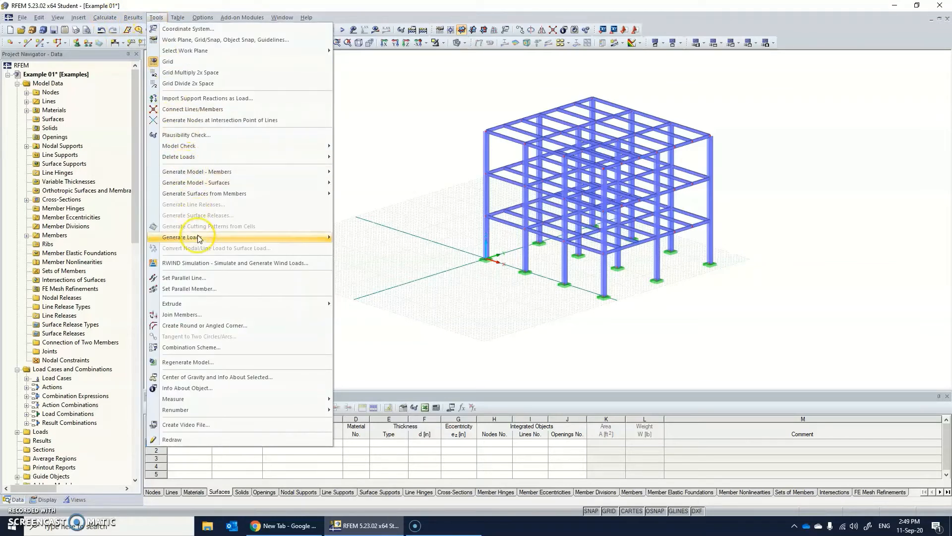
mouse_move(199, 239)
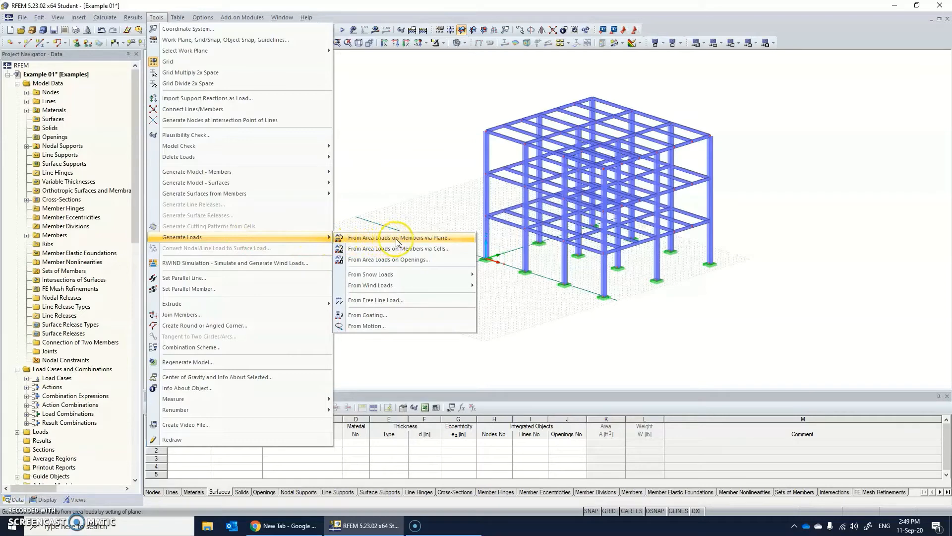
left_click(429, 240)
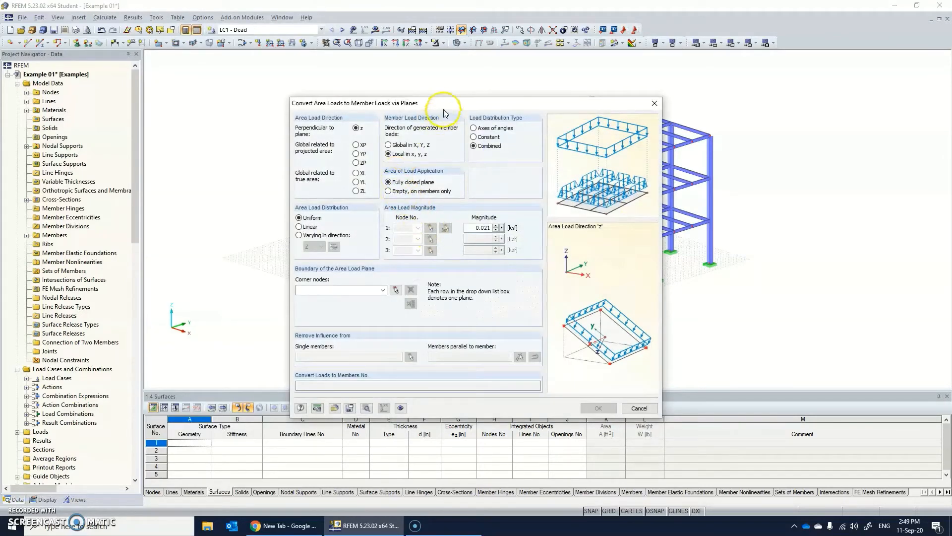
left_click_drag(447, 107, 375, 81)
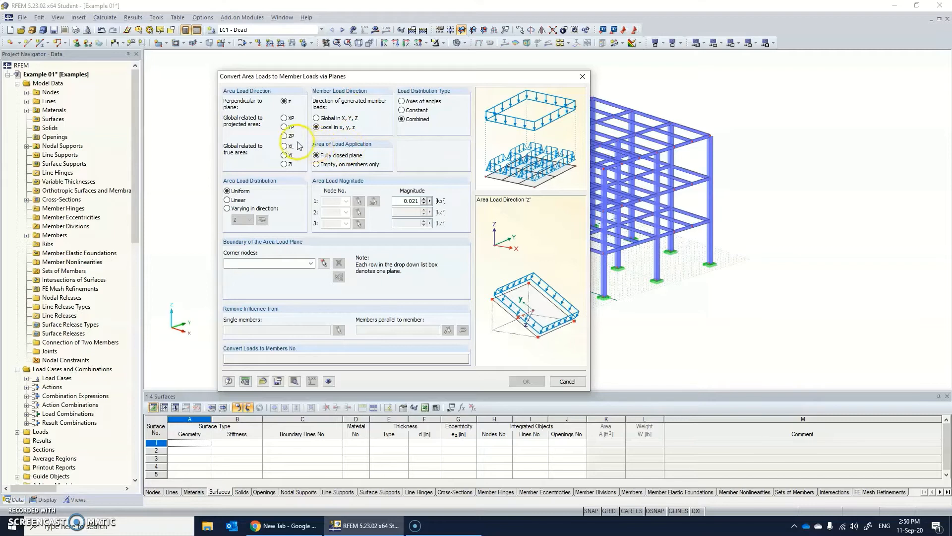
left_click(284, 164)
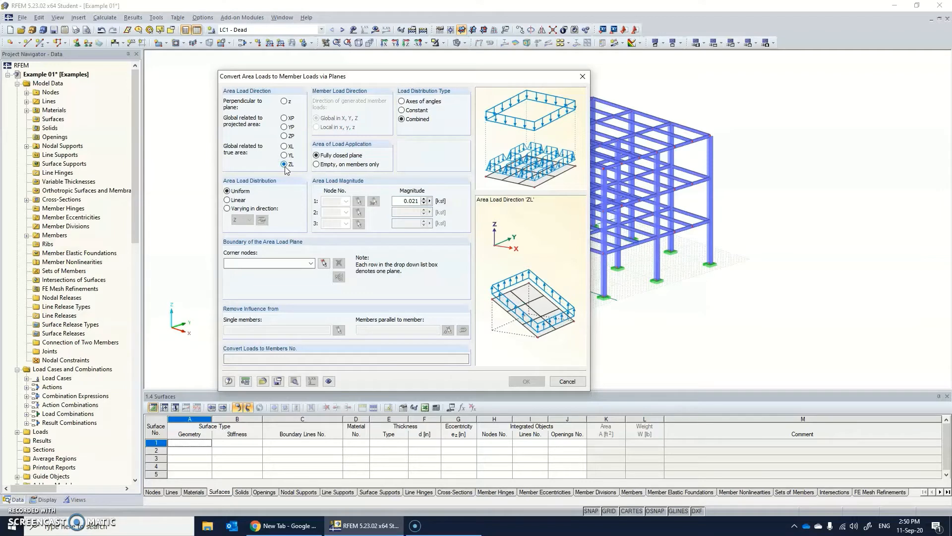
left_click(284, 136)
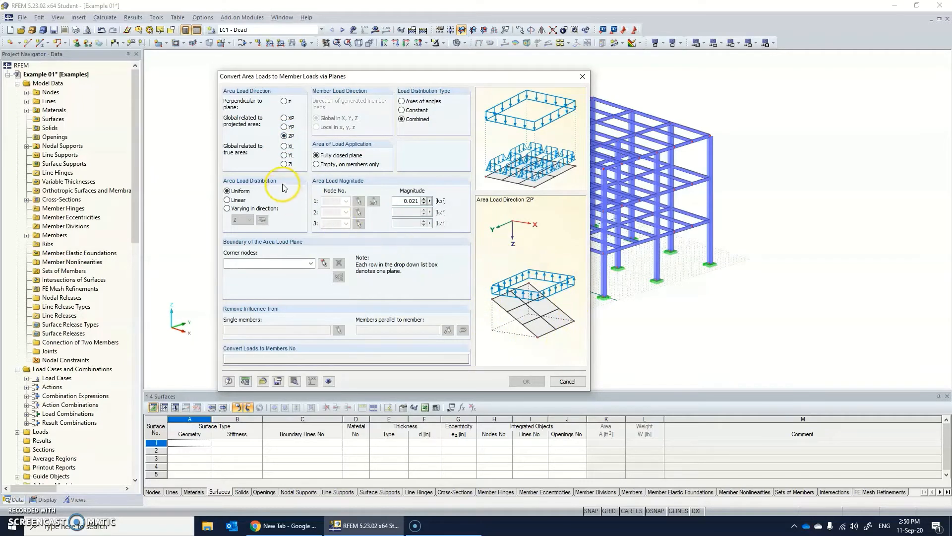
left_click(284, 164)
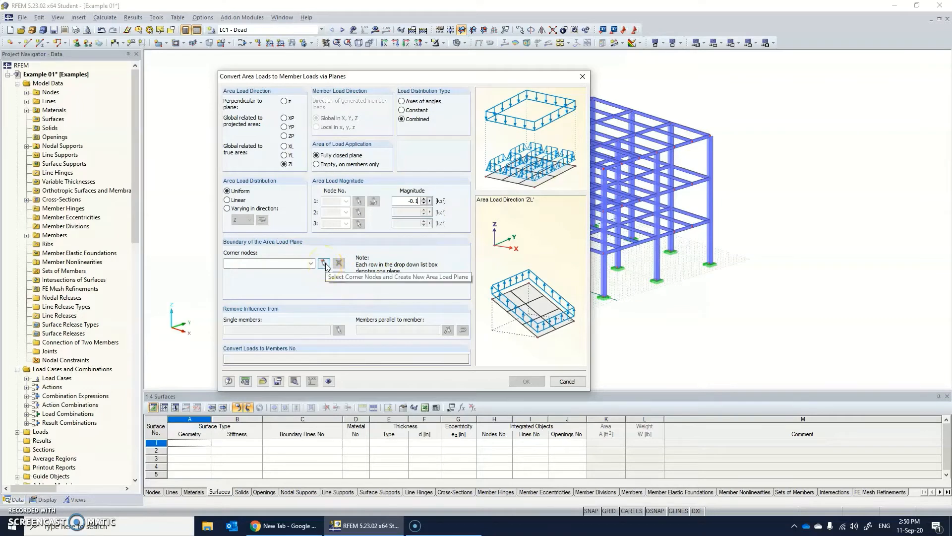
left_click(302, 264)
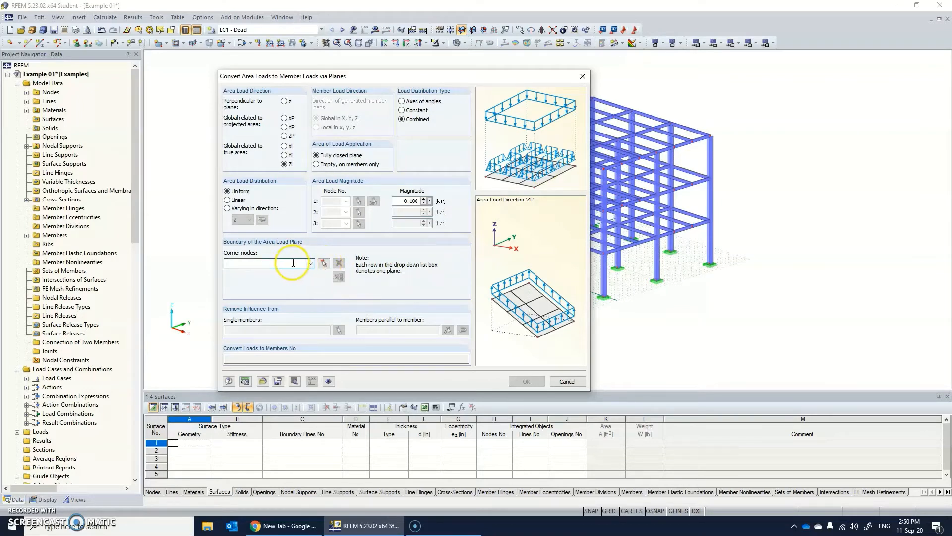
- Define the first area load plane through the four corner nodes of the roof level, starting from node 37
left_click(324, 263)
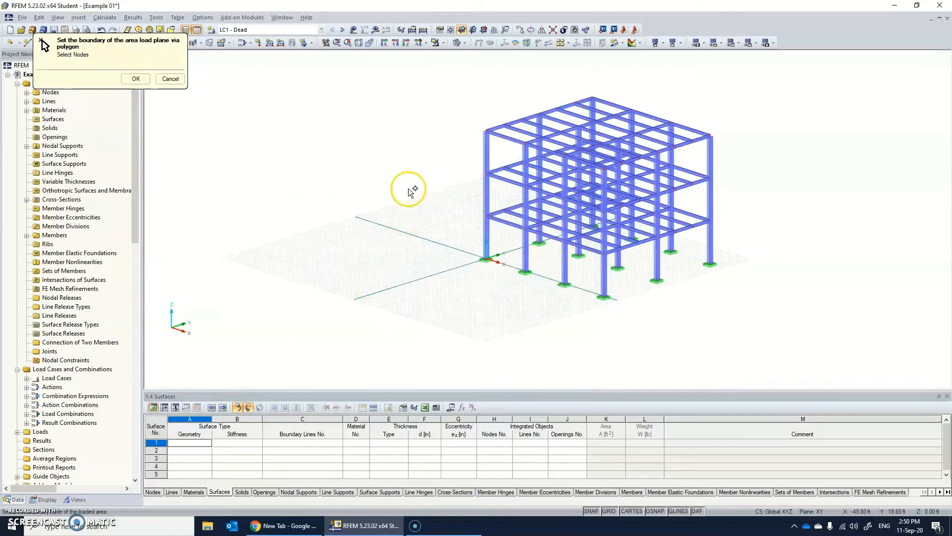
scroll(667, 131, "up", 5)
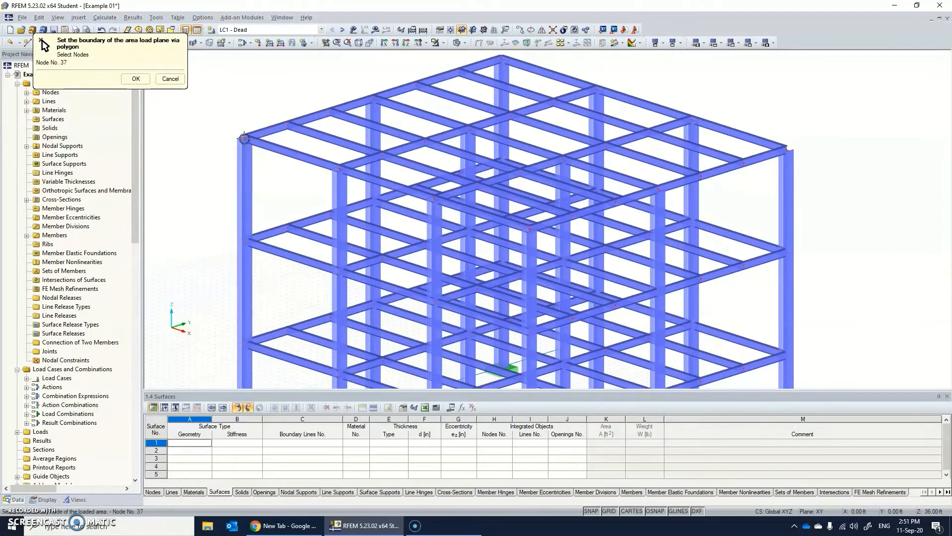
left_click(530, 230)
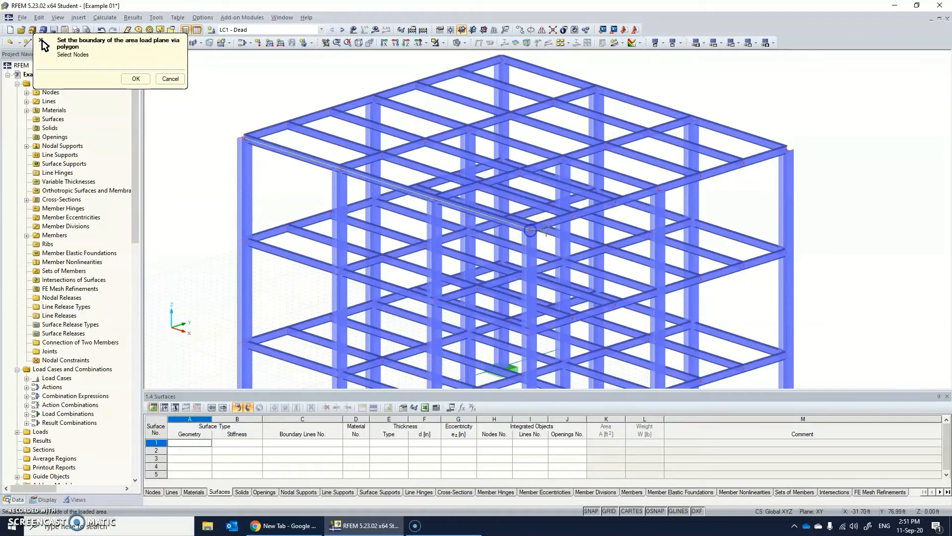
left_click(787, 148)
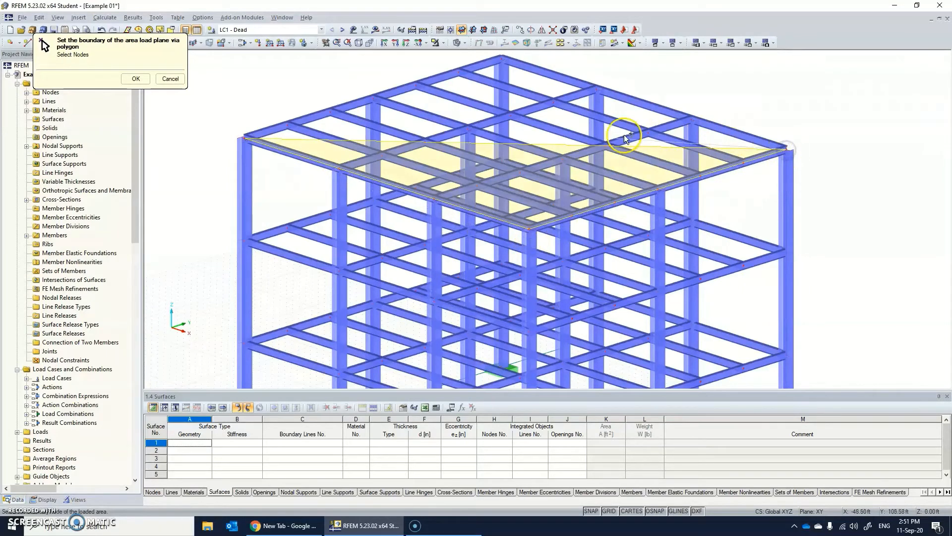
left_click(504, 57)
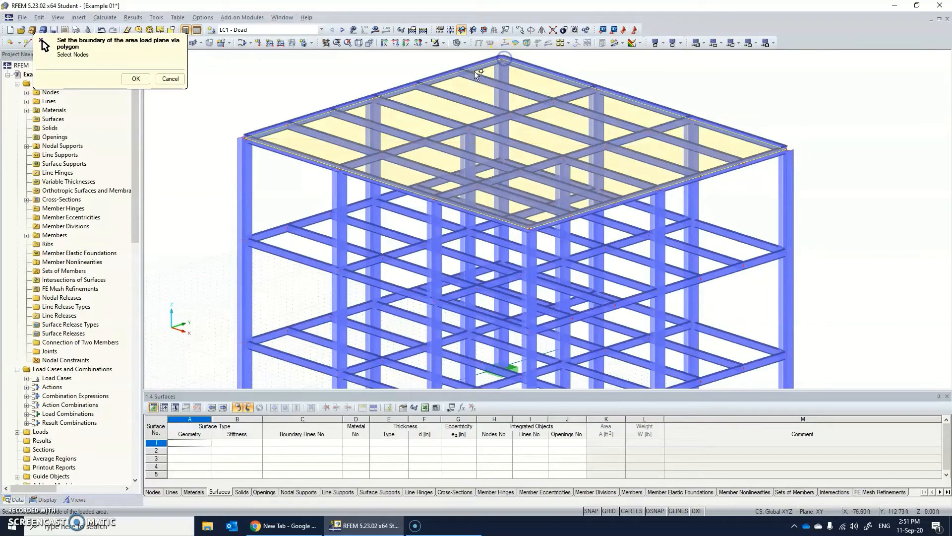
left_click(242, 138)
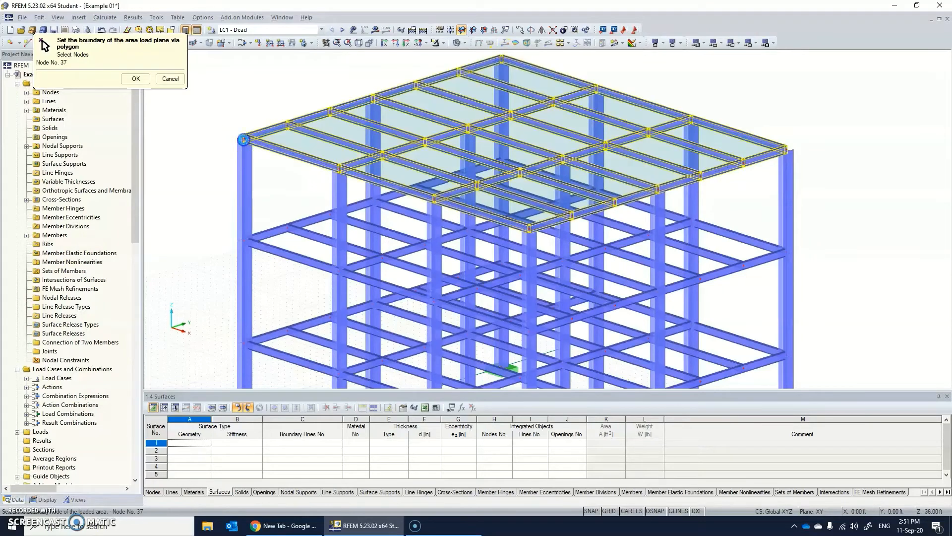
- Add a second area load plane through the four corner nodes of the middle floor level
left_click(244, 242)
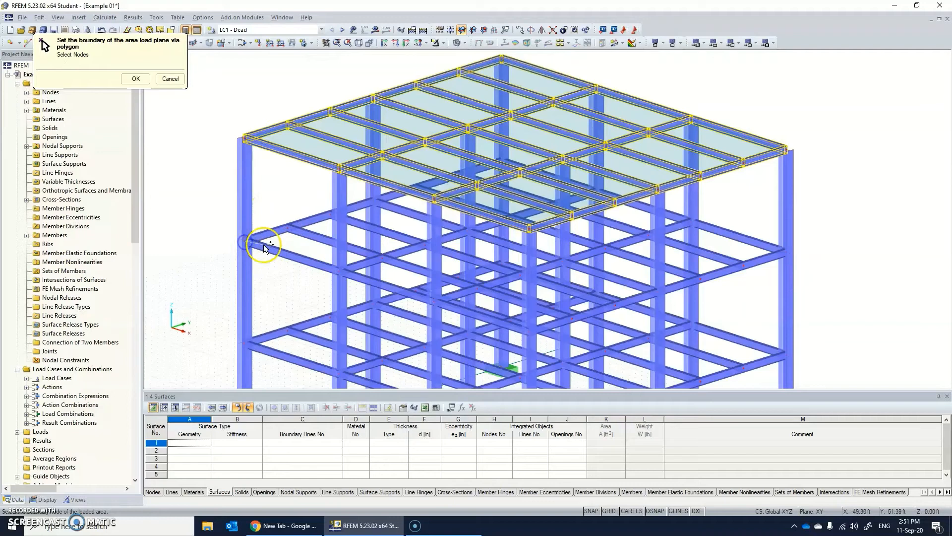
left_click(529, 331)
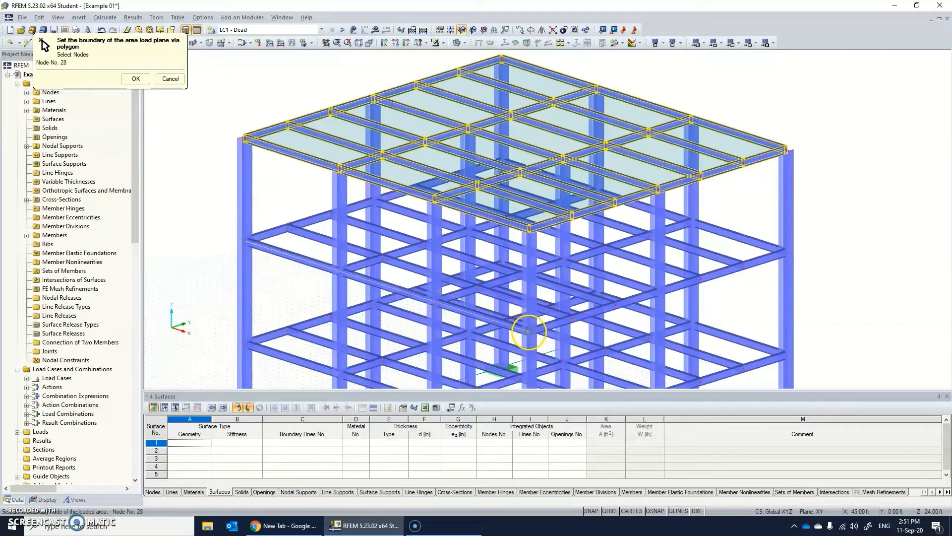
left_click(786, 252)
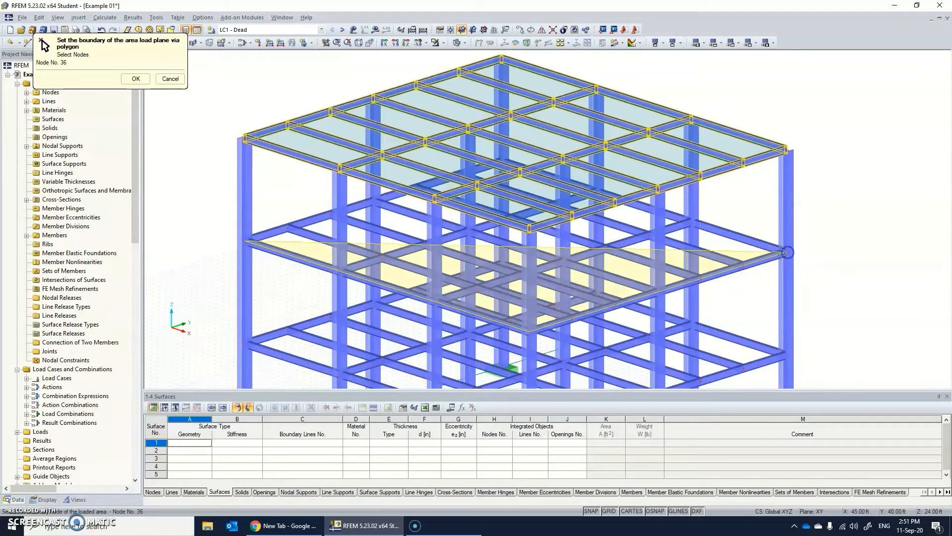
scroll(503, 159, "up", 5)
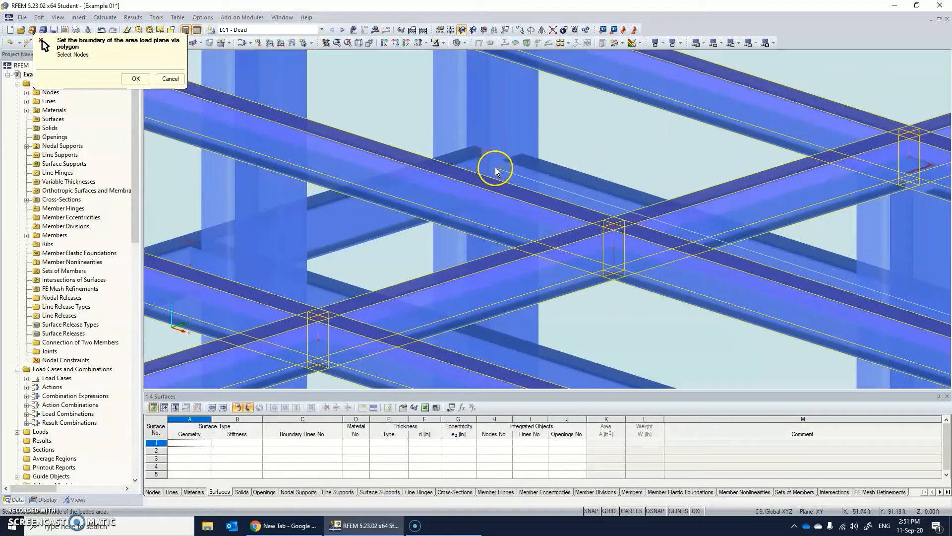
middle_click_drag(517, 144, 513, 146, "ctrl")
scroll(463, 148, "down", 2)
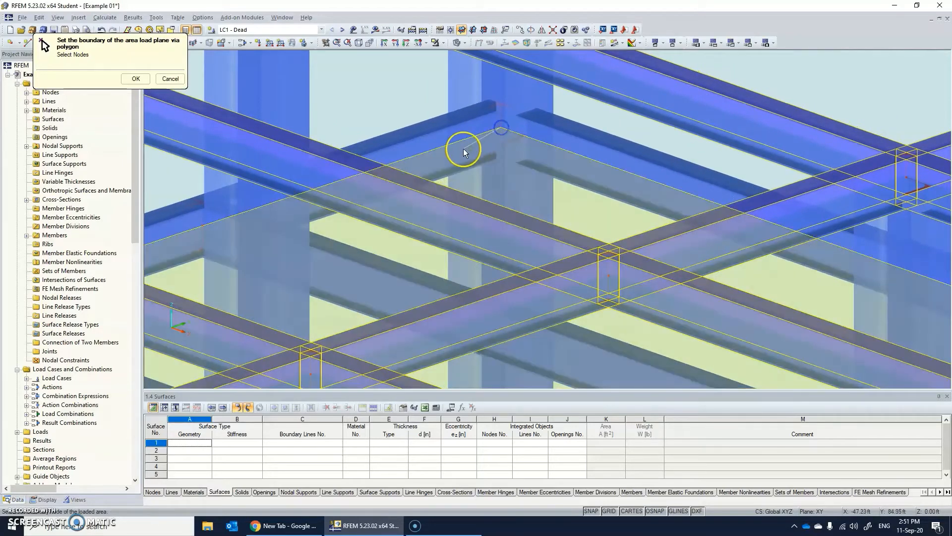
scroll(463, 148, "down", 3)
scroll(435, 188, "down", 5)
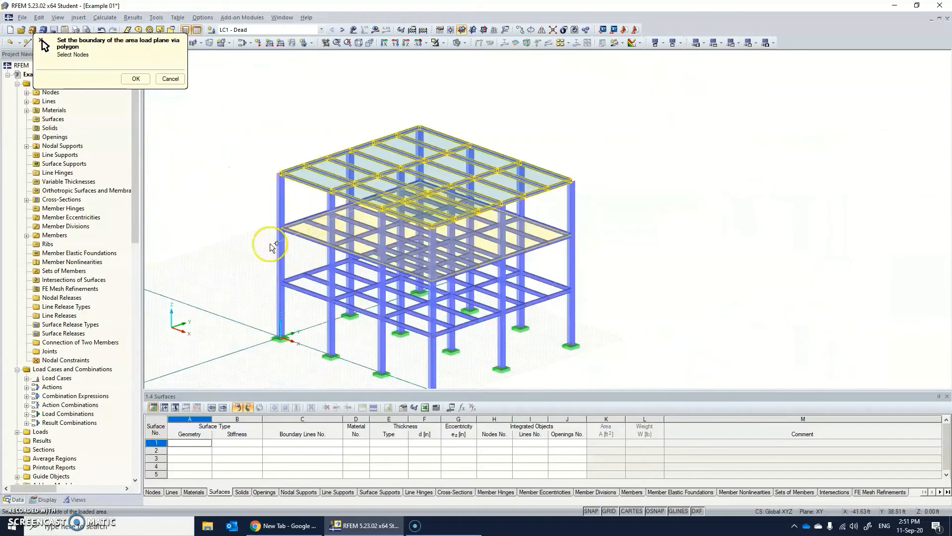
left_click(281, 228)
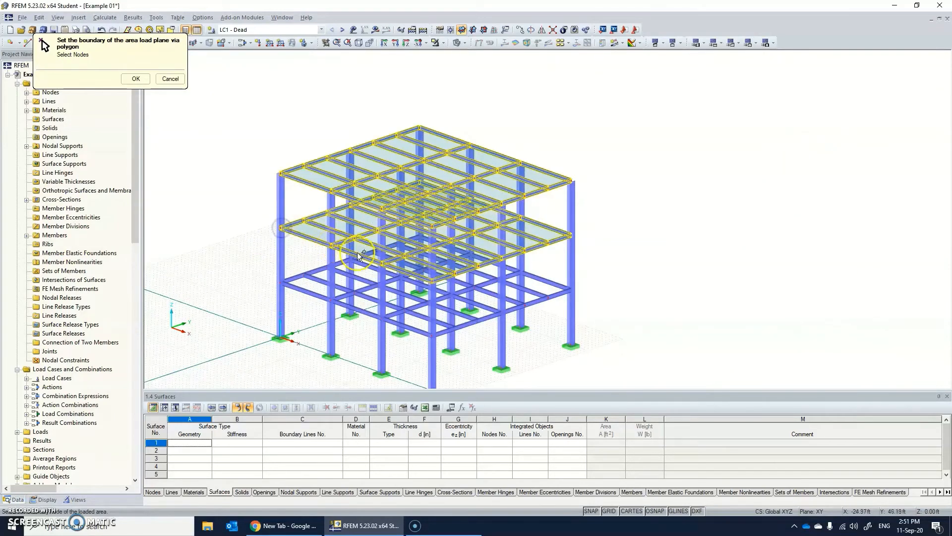
- Add a third area load plane through corner nodes 13, 16, 24 and 21 of the lowest floor and accept the boundaries
scroll(327, 275, "up", 3)
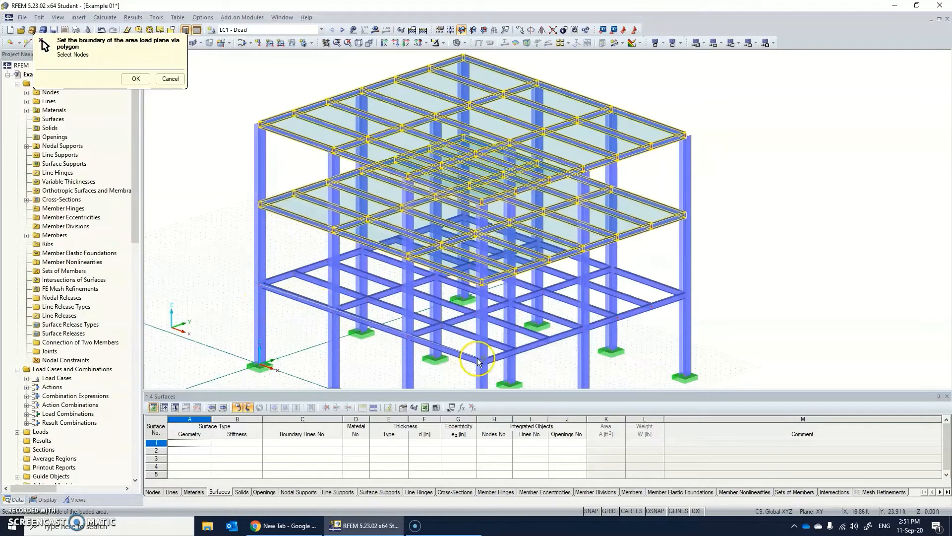
left_click(685, 295)
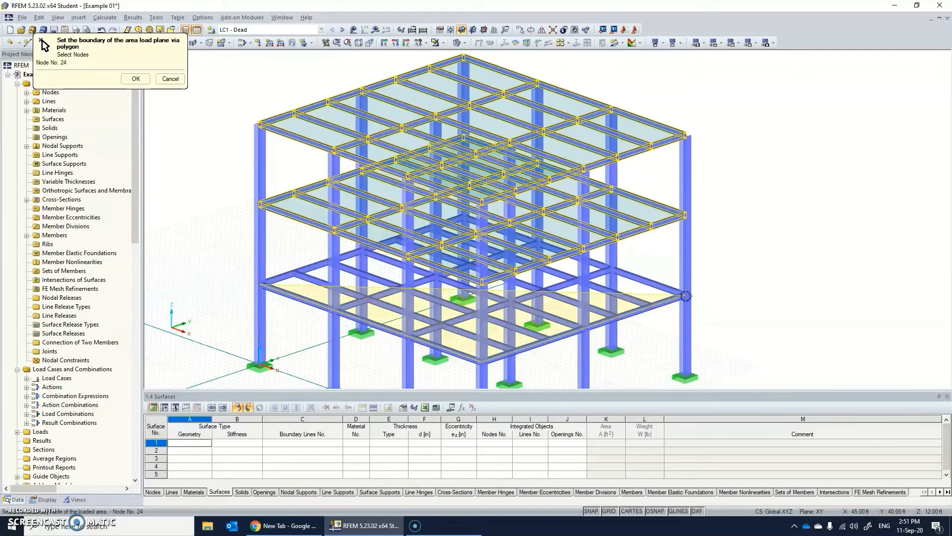
left_click(462, 218)
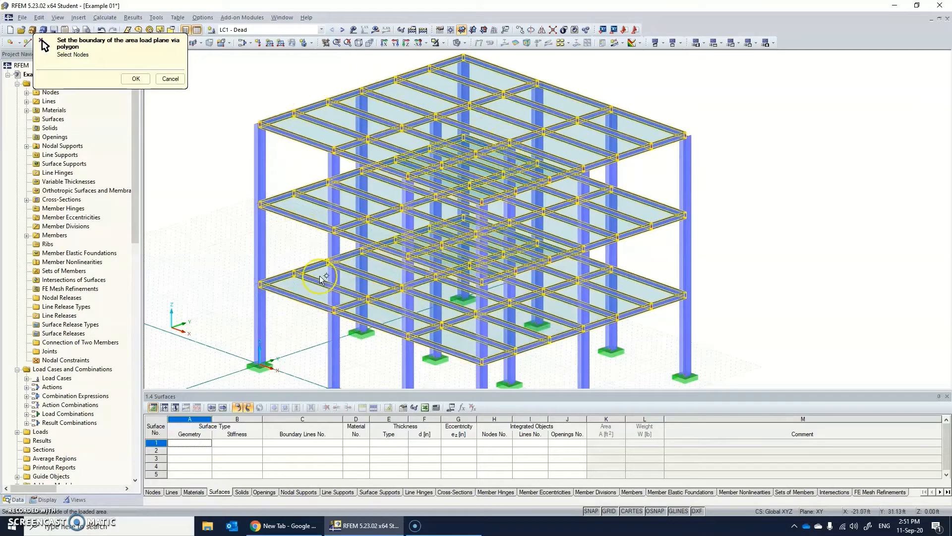
left_click(135, 79)
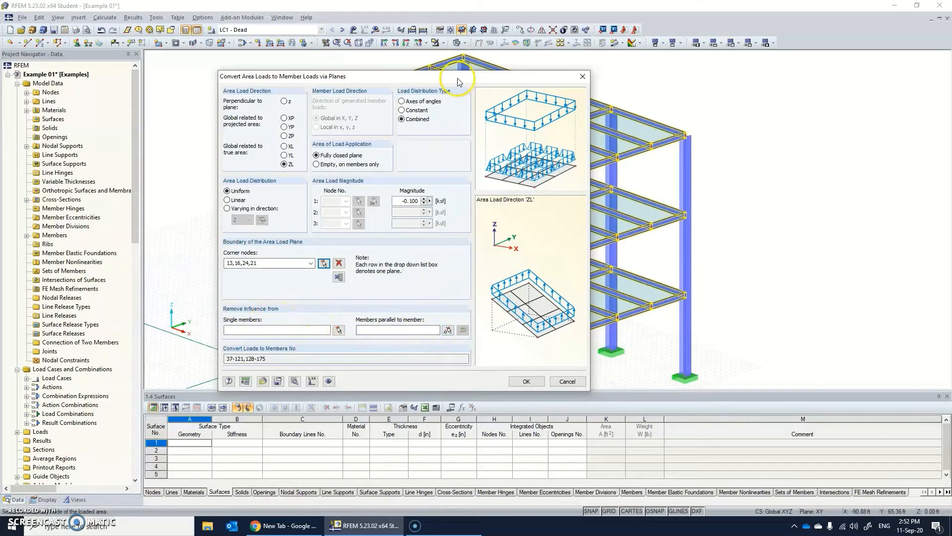
- Remove the load influence from all members parallel to roof edge member 121 and generate the member loads
left_click_drag(458, 81, 412, 73)
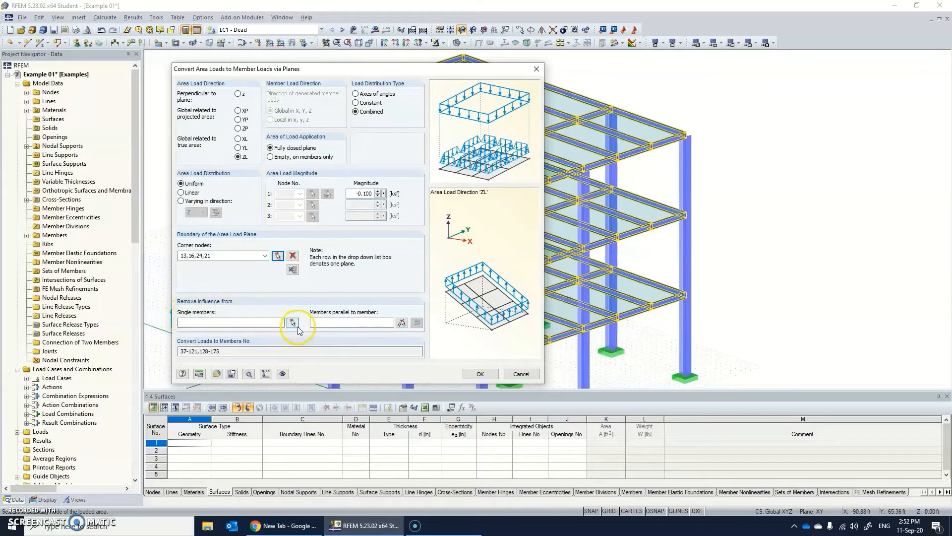
left_click(402, 323)
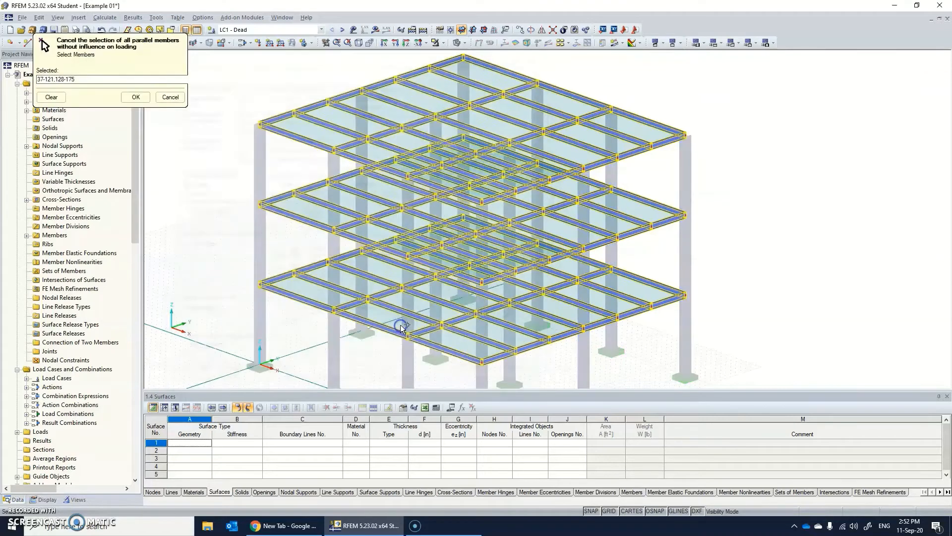
left_click(665, 144)
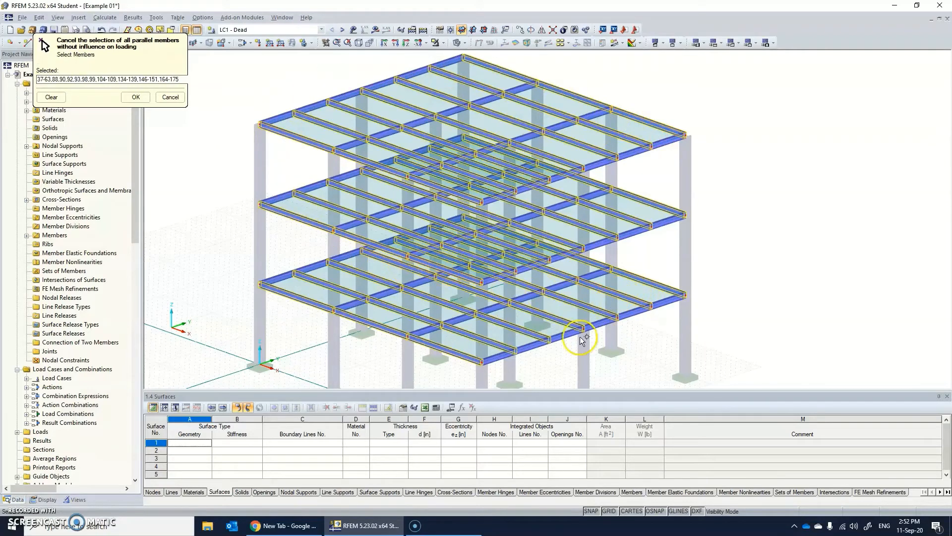
left_click(133, 97)
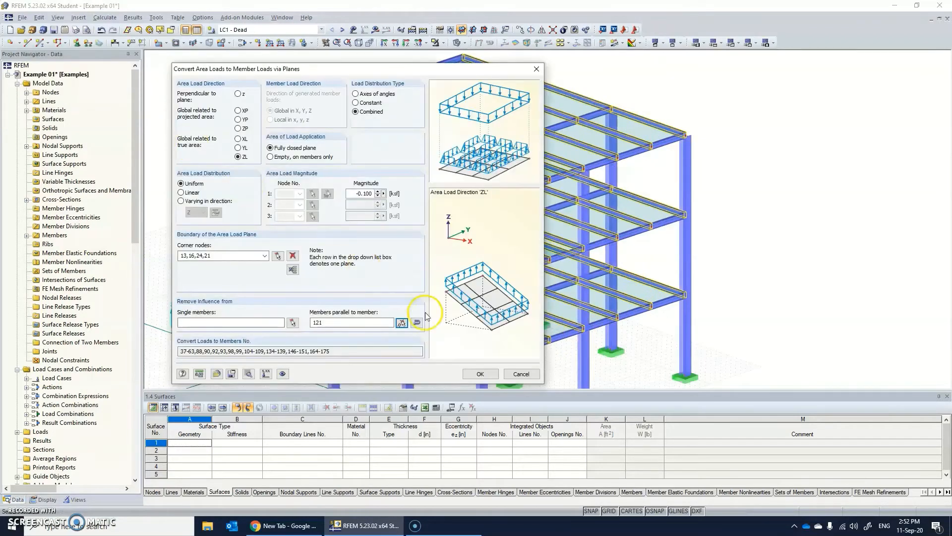
left_click(480, 374)
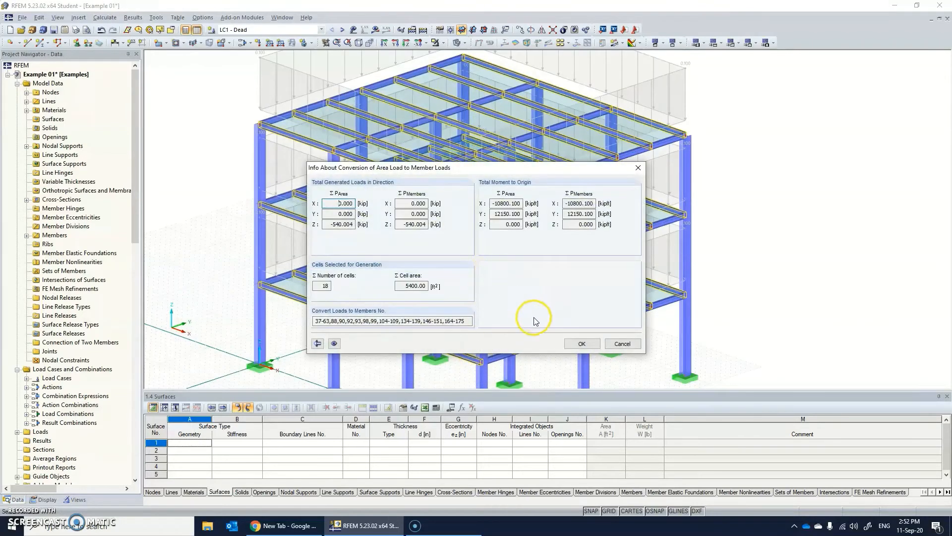
left_click(581, 344)
- Display the generated area load separately as individual member loads on the frame
scroll(491, 204, "up", 3)
scroll(494, 200, "down", 5)
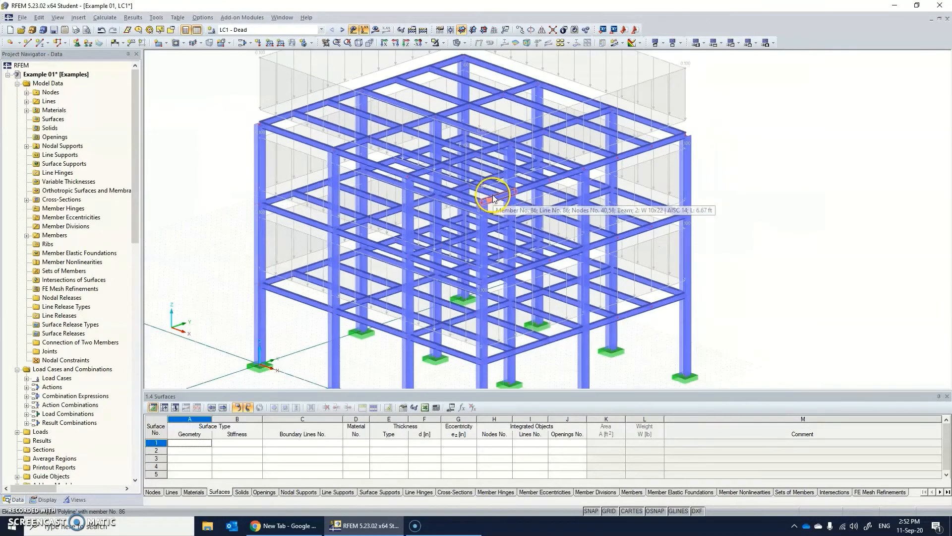
scroll(502, 140, "up", 1)
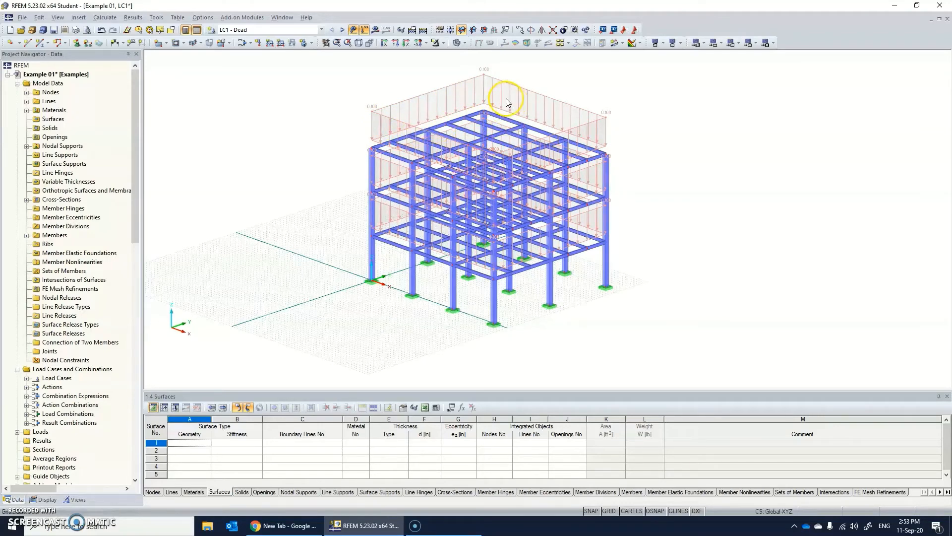
left_click(492, 96)
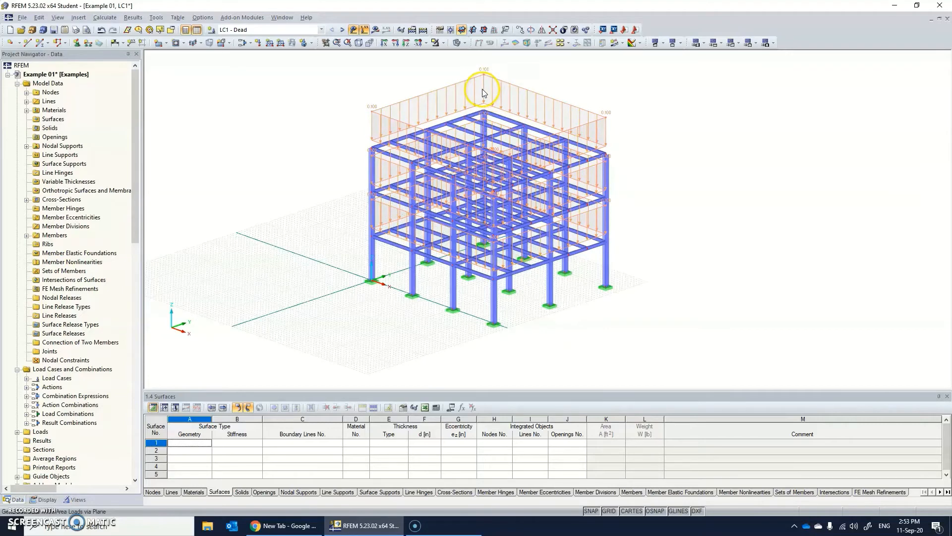
right_click(484, 90)
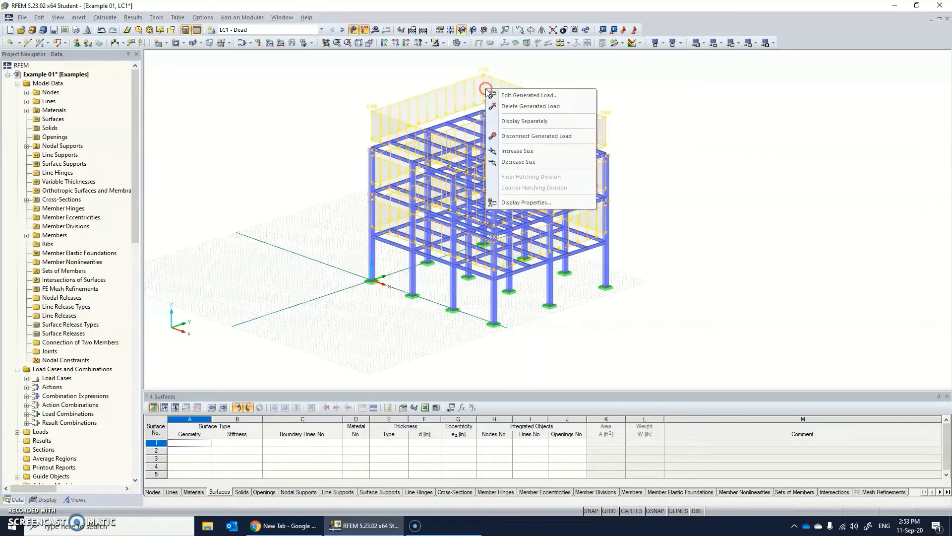
left_click(520, 121)
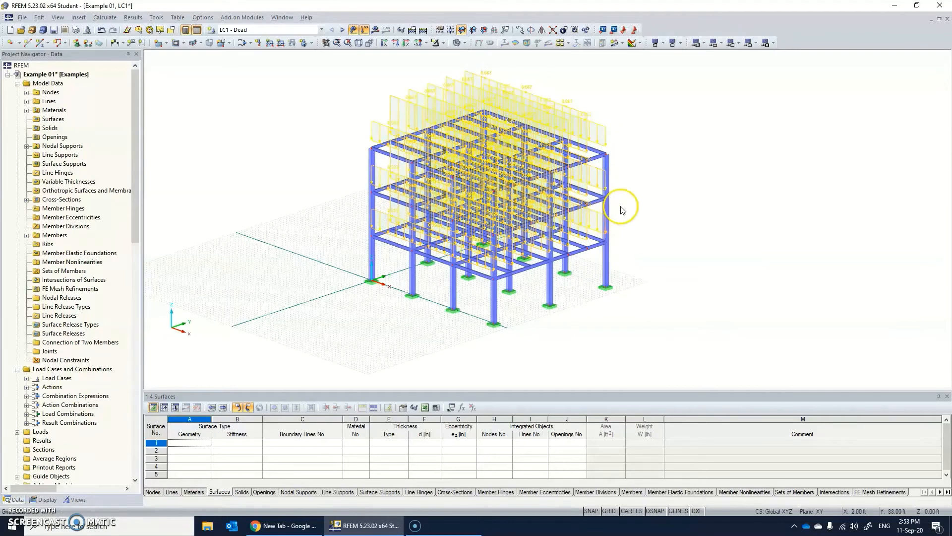
- Examine the generated dead load member loads around the frame from several sides and at close range
middle_click_drag(642, 174, 447, 154, "ctrl")
scroll(572, 111, "down", 2)
scroll(575, 113, "up", 5)
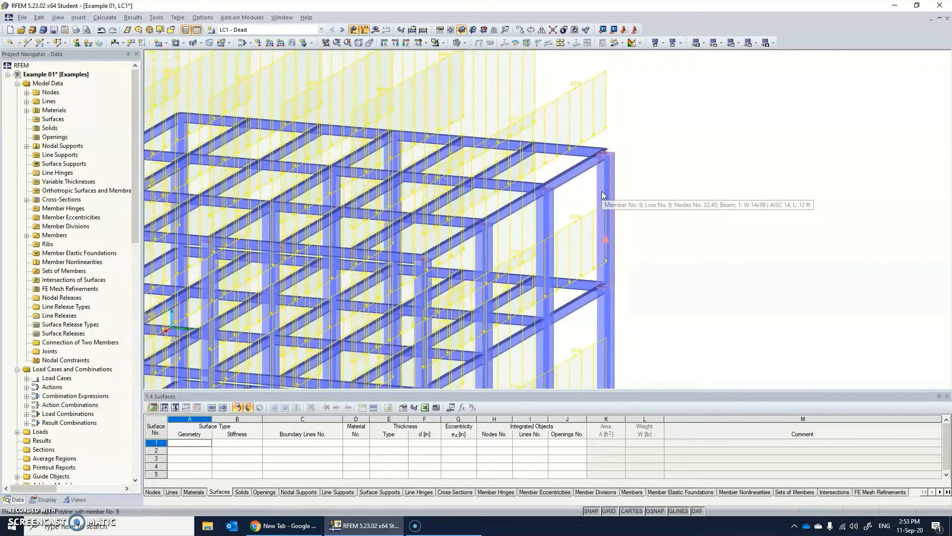
scroll(591, 194, "down", 5)
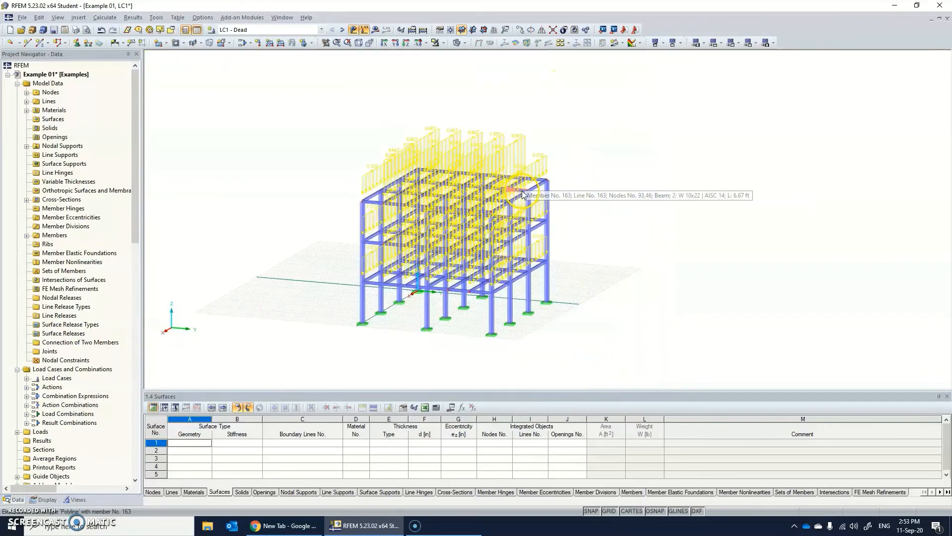
middle_click_drag(473, 234, 571, 231, "ctrl")
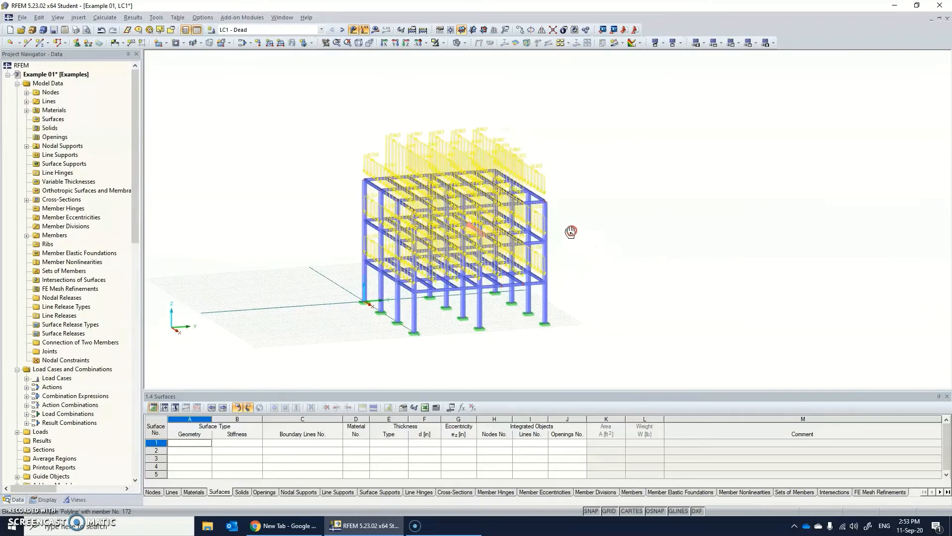
scroll(374, 171, "up", 2)
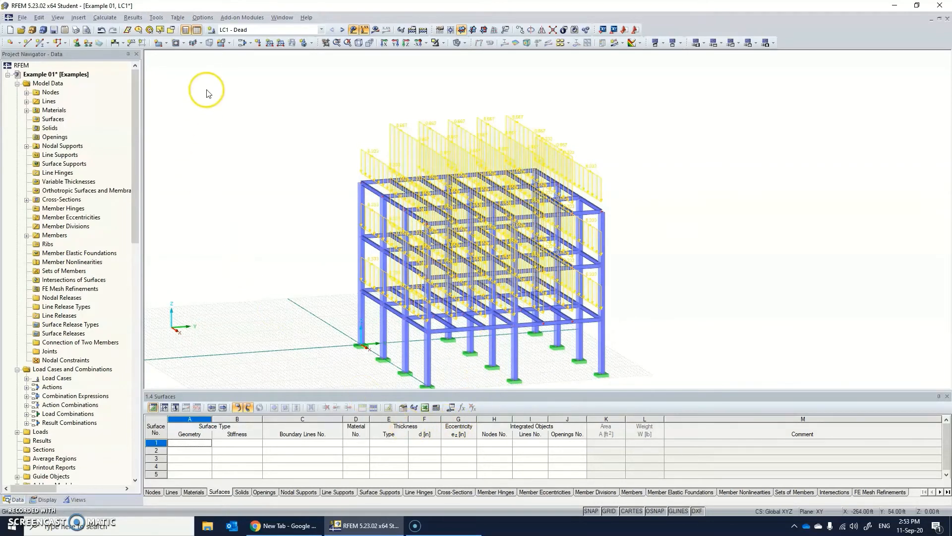
- In load case LC2 - Live, generate member loads from a uniform ZL area load of -0.5 ksf via planes, keeping the existing boundaries
left_click(246, 31)
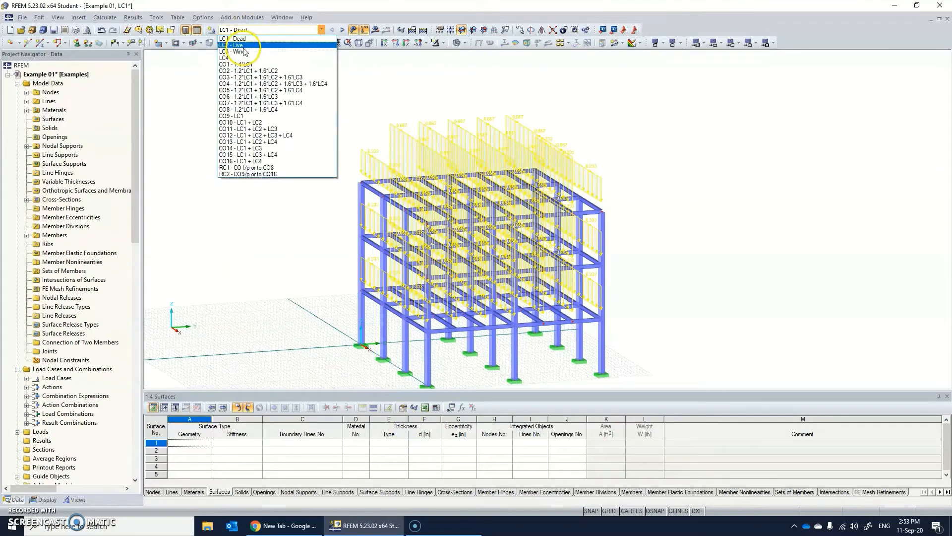
left_click(244, 45)
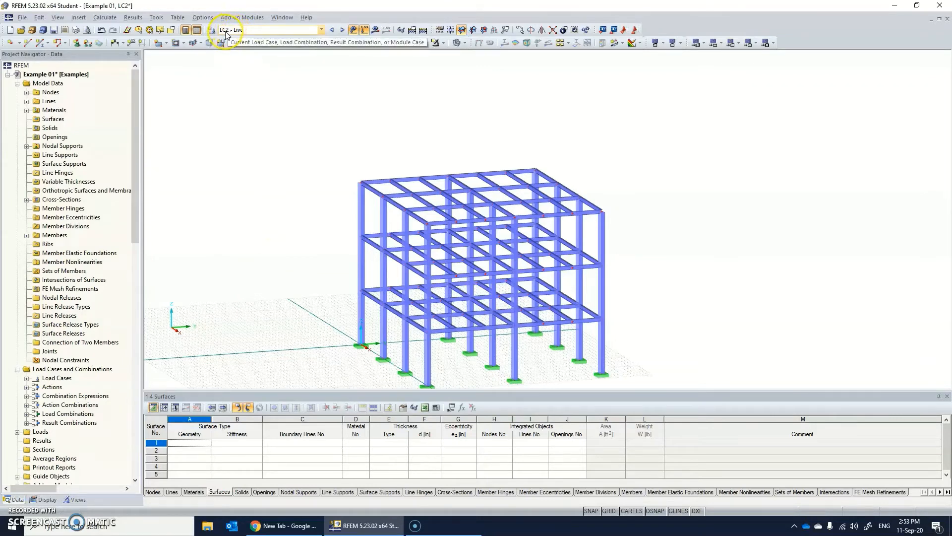
left_click(155, 18)
mouse_move(219, 241)
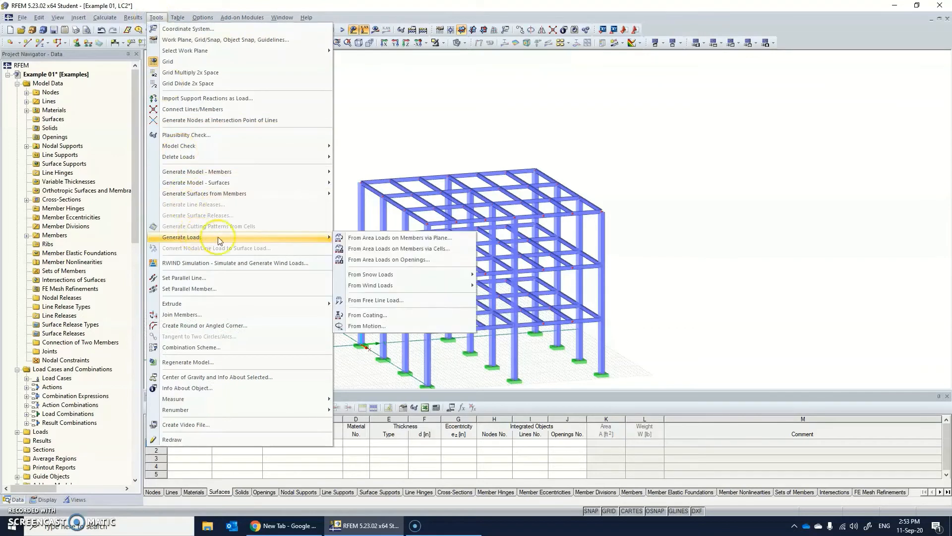
left_click(362, 240)
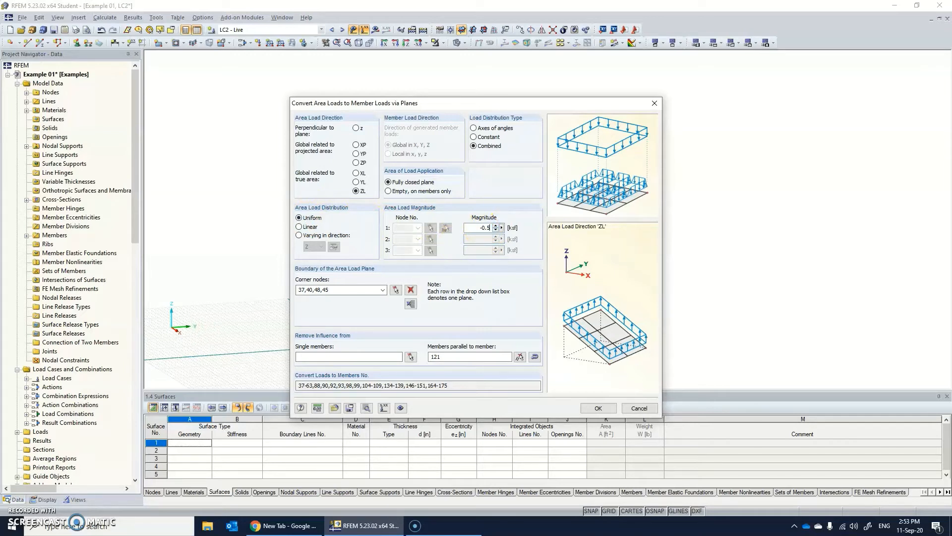
left_click(596, 408)
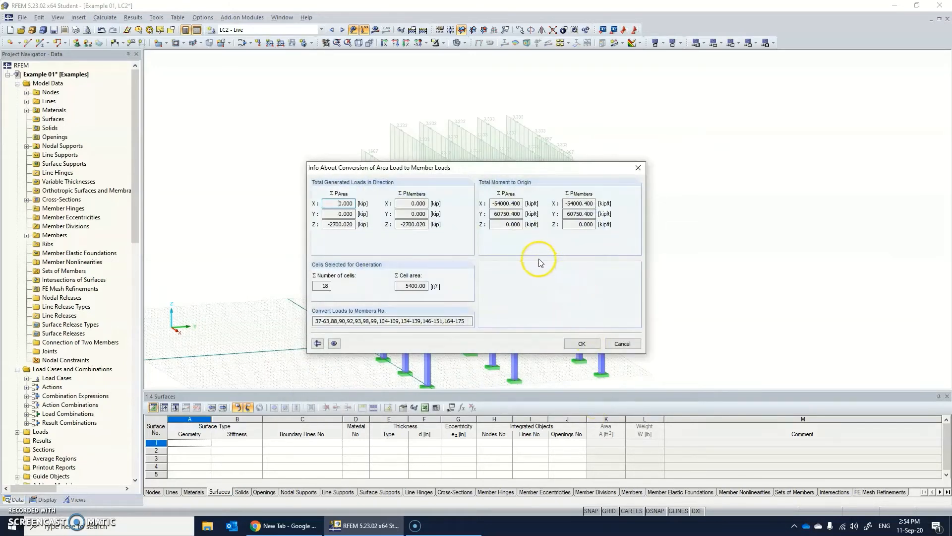
left_click(579, 344)
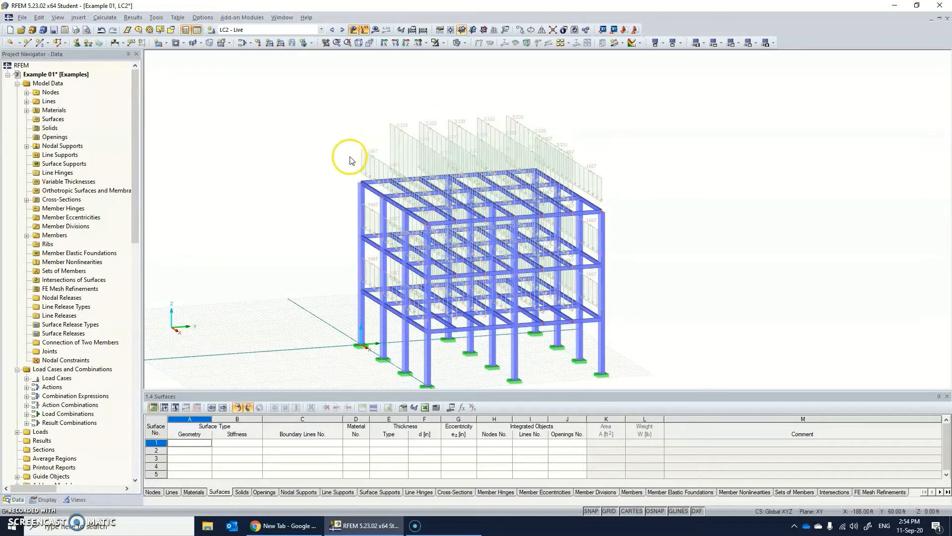
- Compare the roof member loads of load cases LC1 - Dead and LC2 - Live
left_click(281, 31)
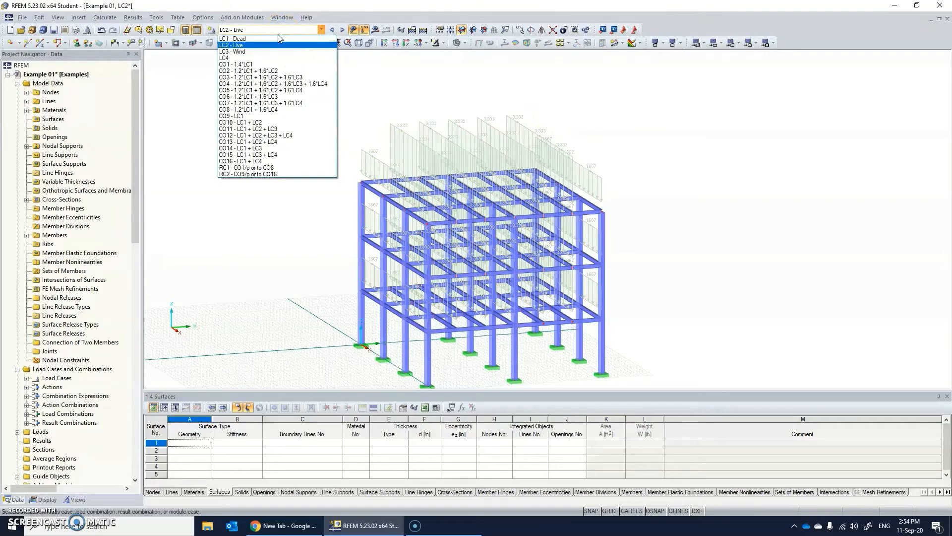
left_click(237, 38)
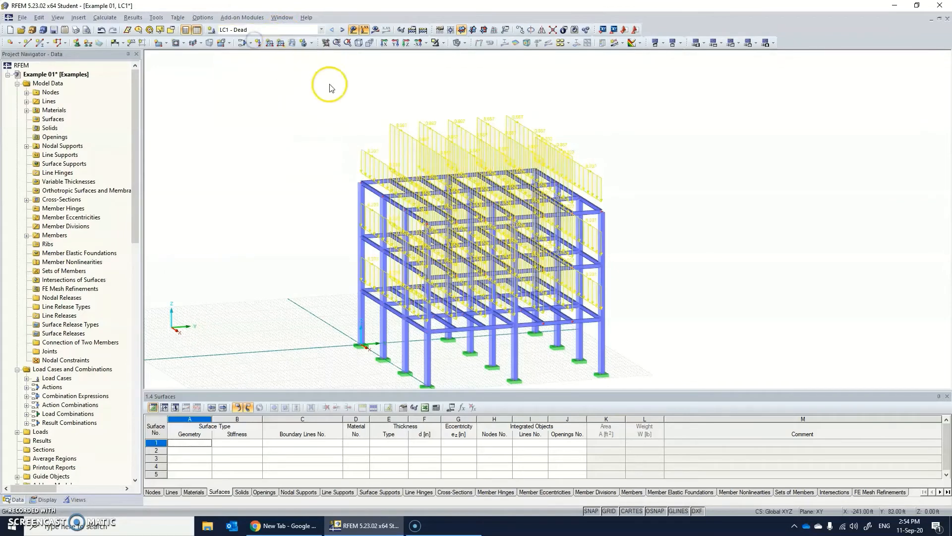
scroll(399, 125, "up", 6)
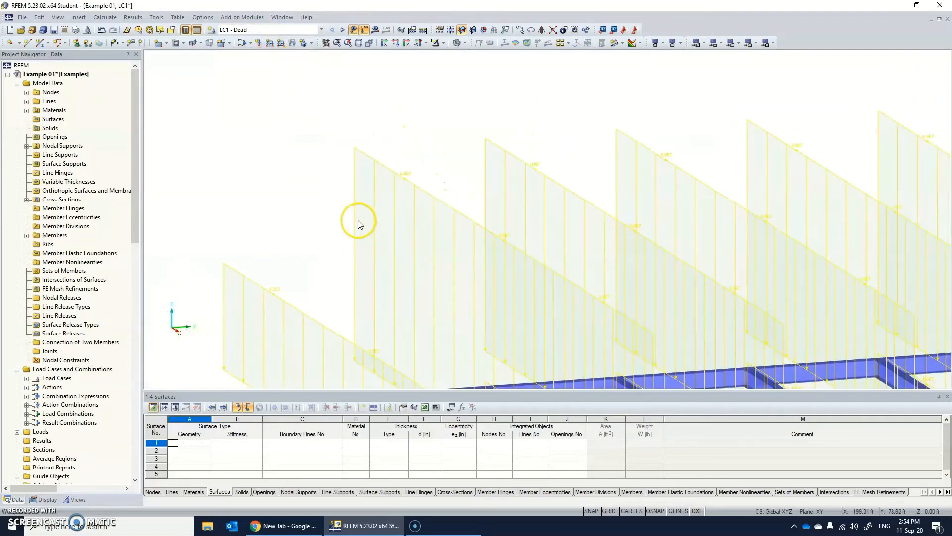
left_click(268, 29)
left_click(253, 45)
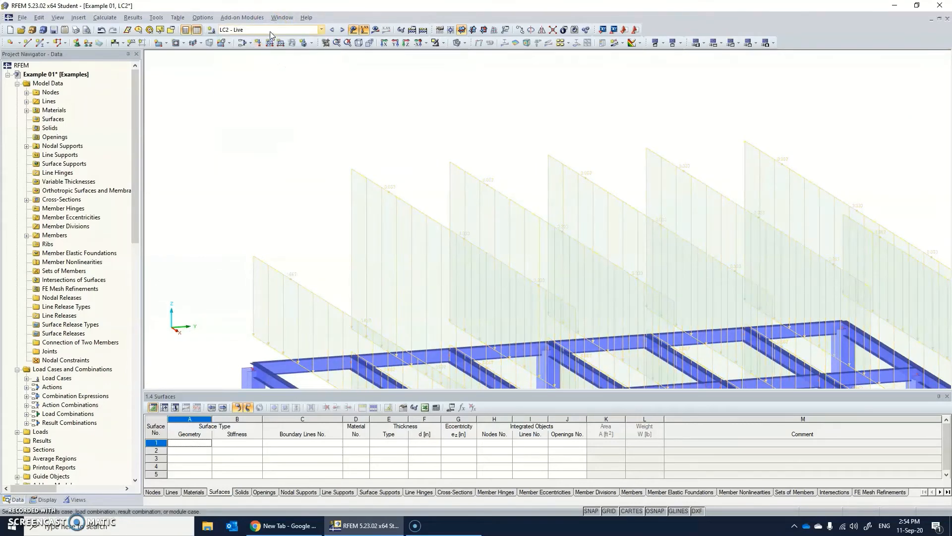
- Examine the frame loads for combination CO10 - LC1 + LC2 and for factored combination CO1 - 1.4*LC1
left_click(269, 30)
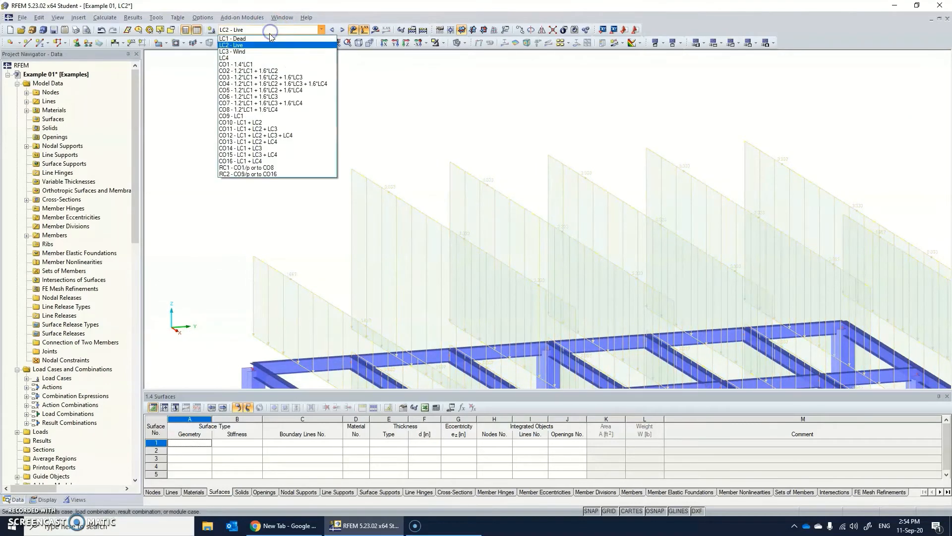
left_click(259, 124)
scroll(322, 152, "down", 3)
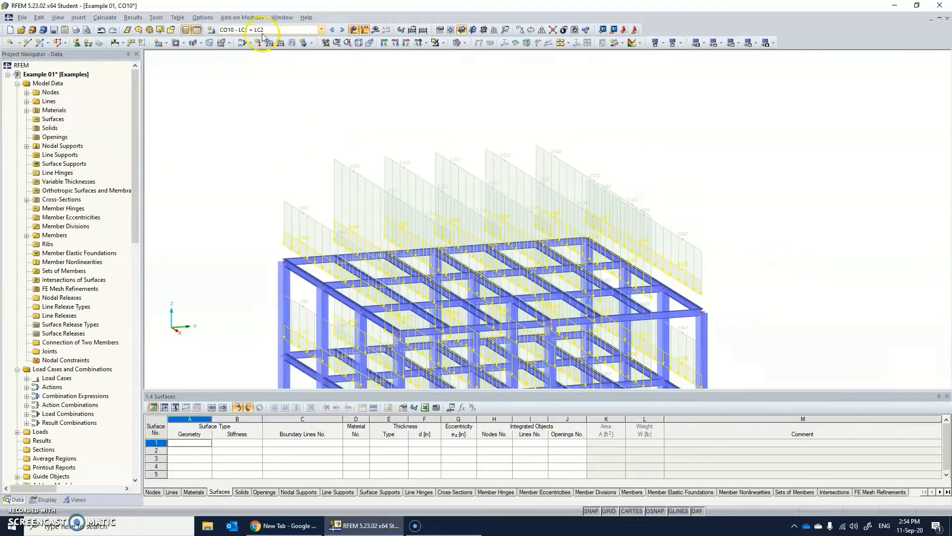
left_click(282, 30)
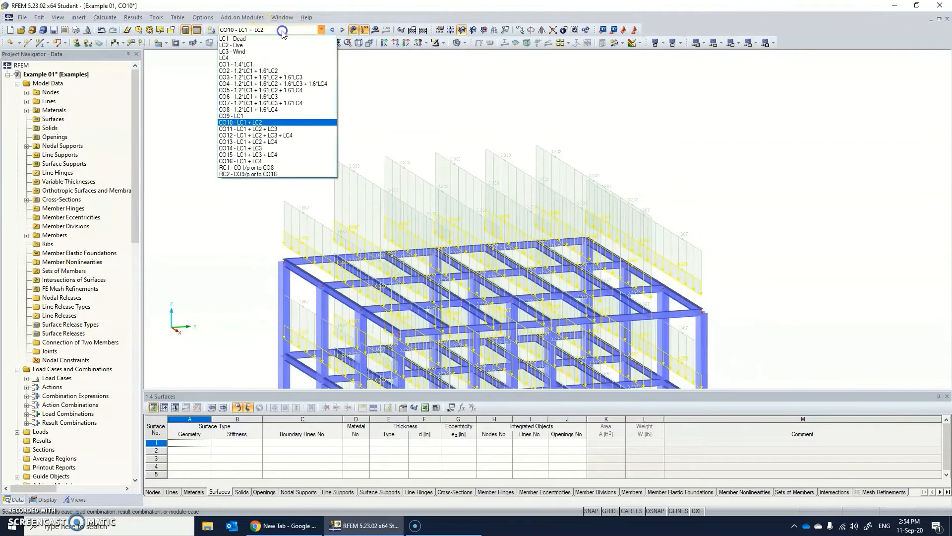
left_click(250, 64)
scroll(387, 174, "up", 3)
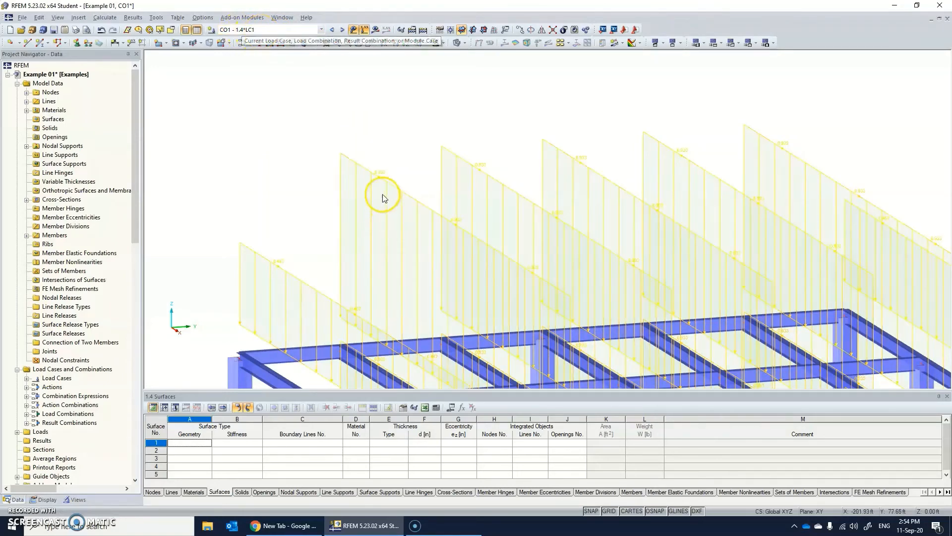
- Examine the factored loads of combination CO2 - 1.2*LC1 + 1.6*LC2 over the whole frame
left_click(276, 31)
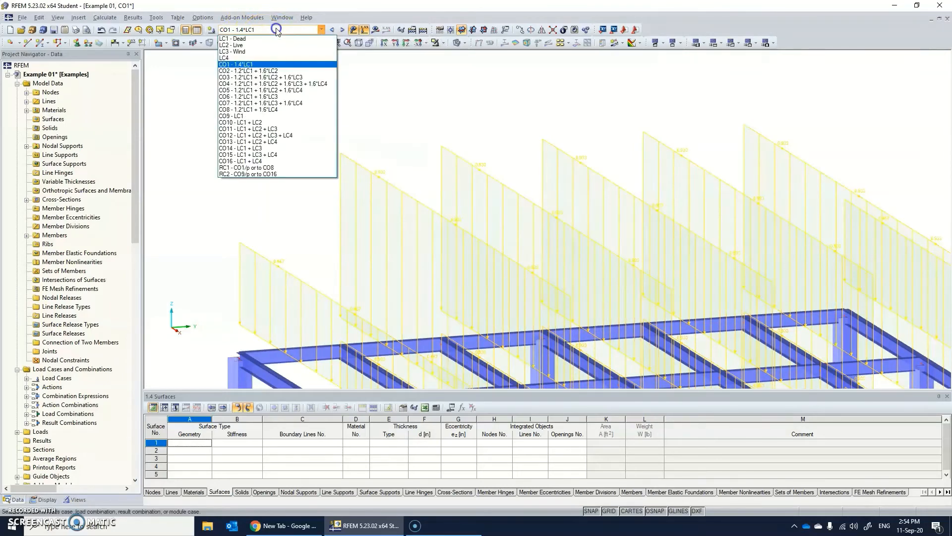
left_click(260, 74)
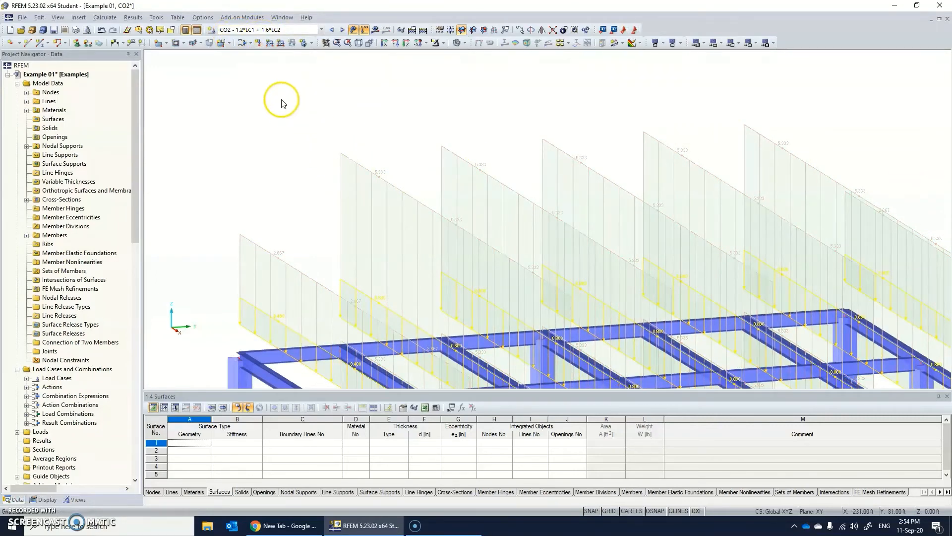
scroll(500, 251, "down", 3)
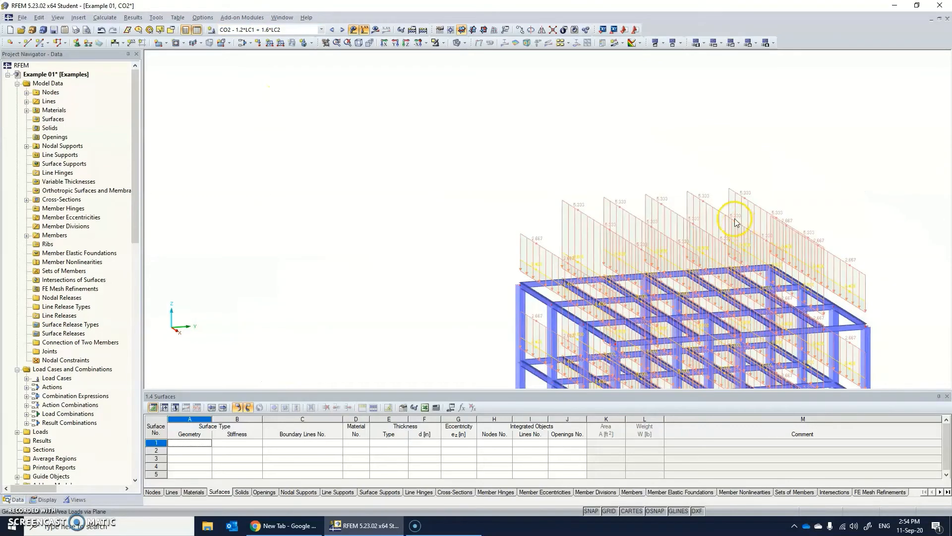
middle_click_drag(733, 218, 549, 127)
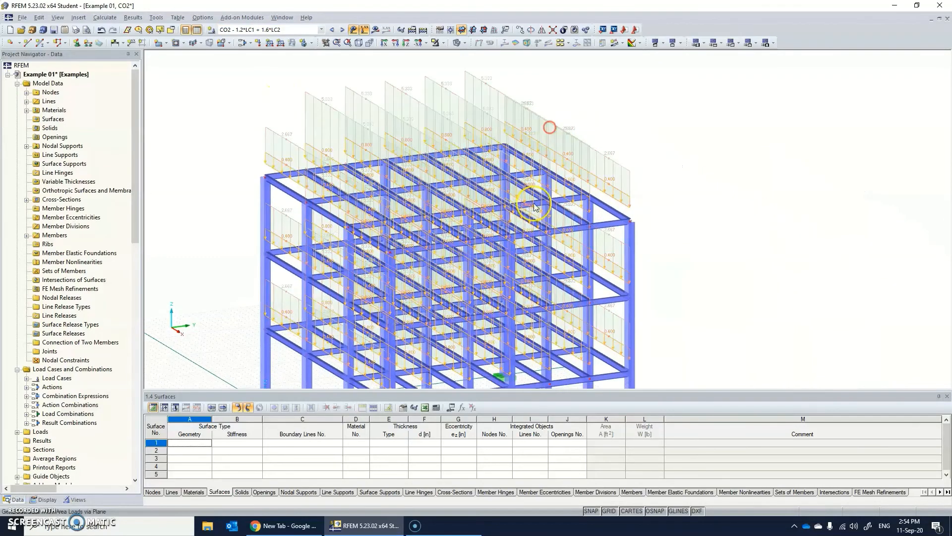
middle_click_drag(519, 224, 524, 201, "ctrl")
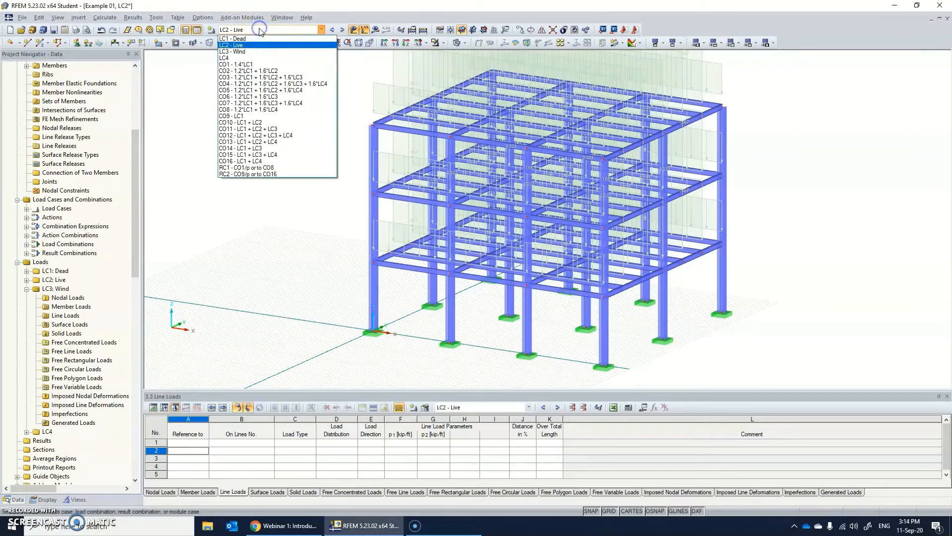
- In load case LC3 - Wind, define a uniform force member load of 0.25 kip/ft in global direction YL
left_click(247, 53)
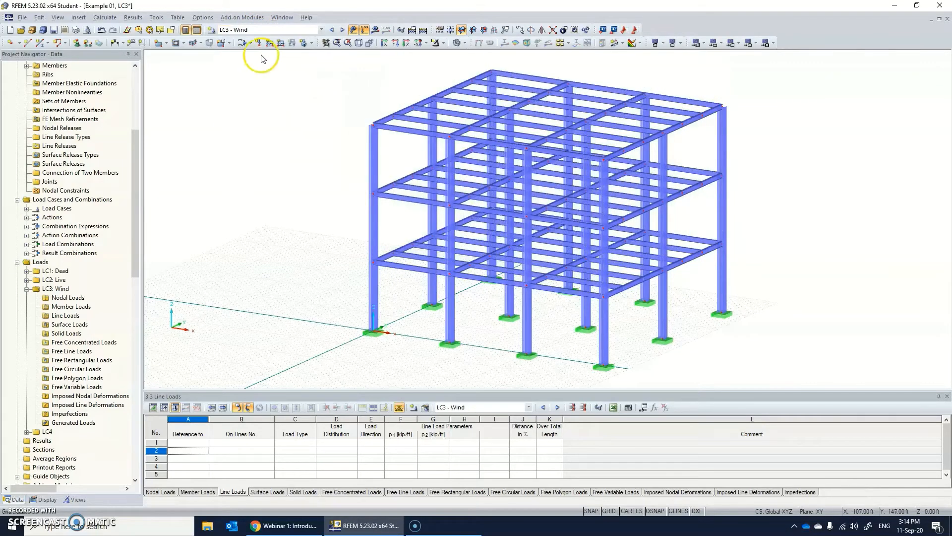
left_click(269, 43)
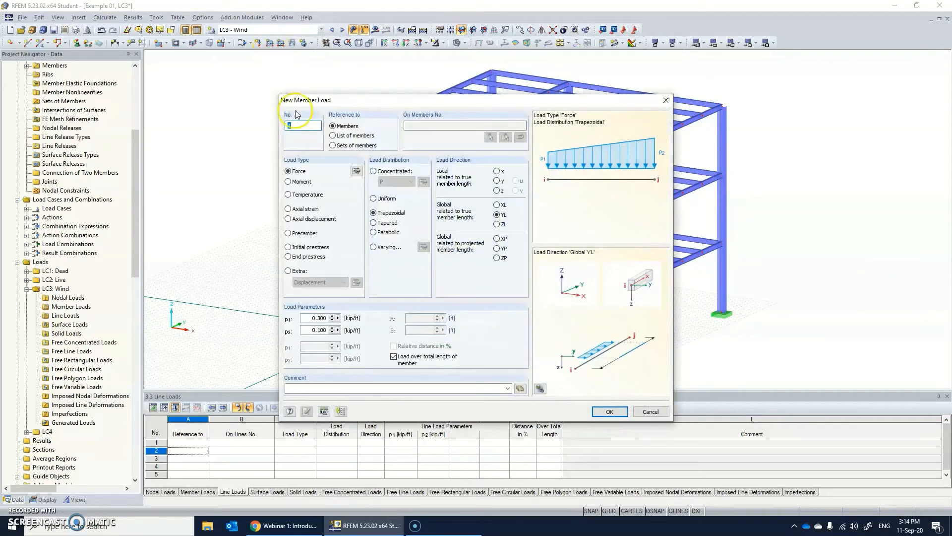
left_click(381, 201)
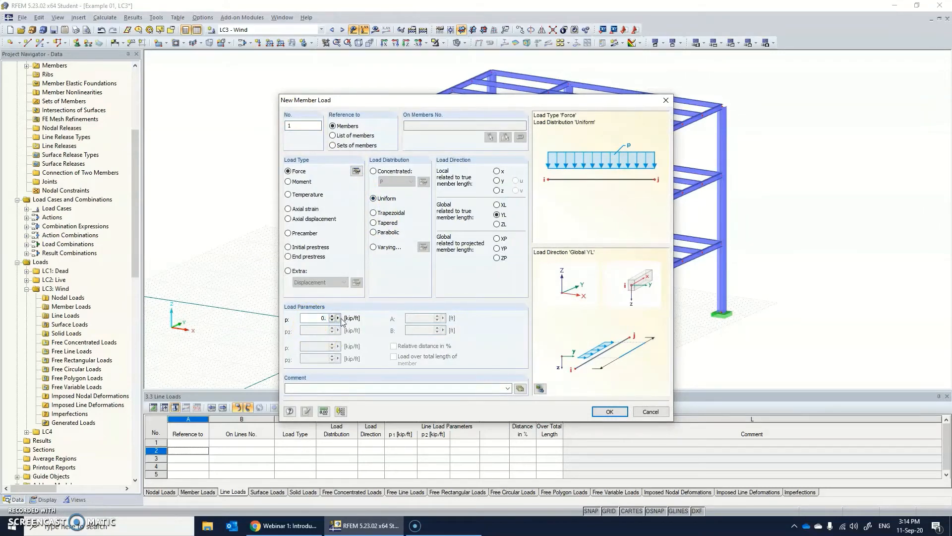
left_click(610, 411)
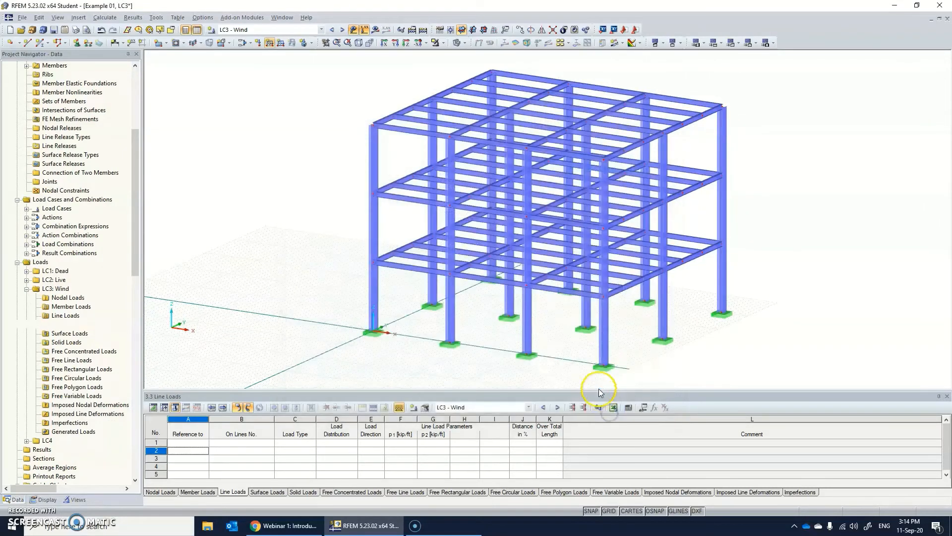
- Apply the uniform wind load to the three front edge beams of the roof, middle and lowest floor levels
left_click(406, 129)
left_click(477, 141)
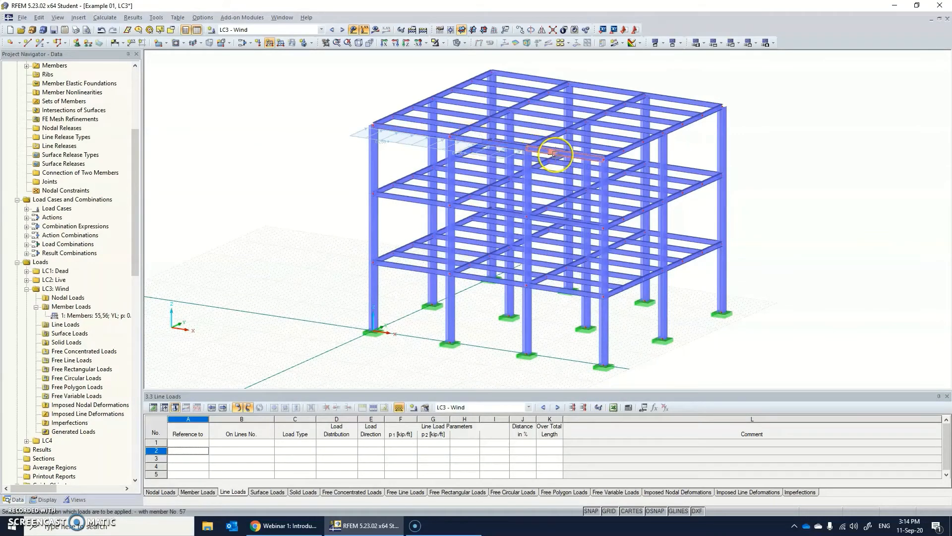
left_click(554, 154)
left_click(562, 221)
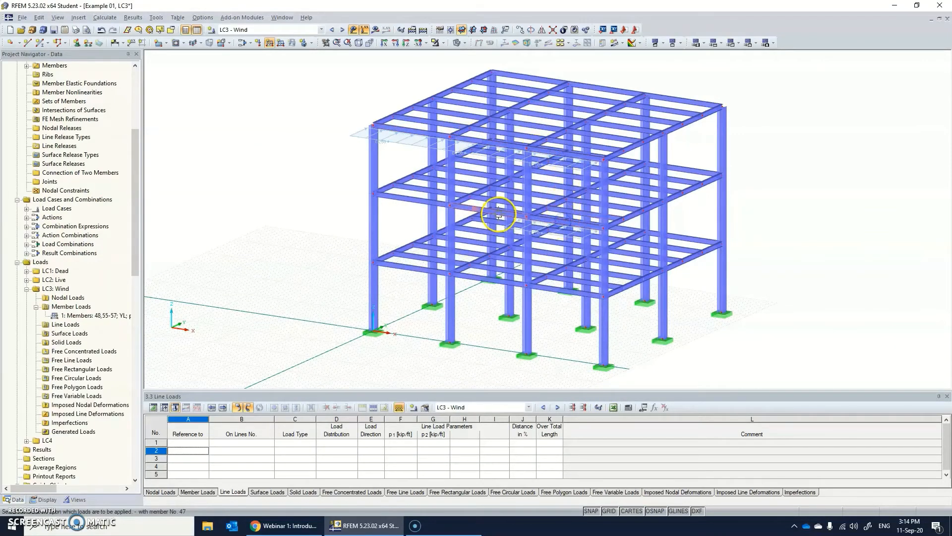
left_click(498, 215)
left_click(394, 197)
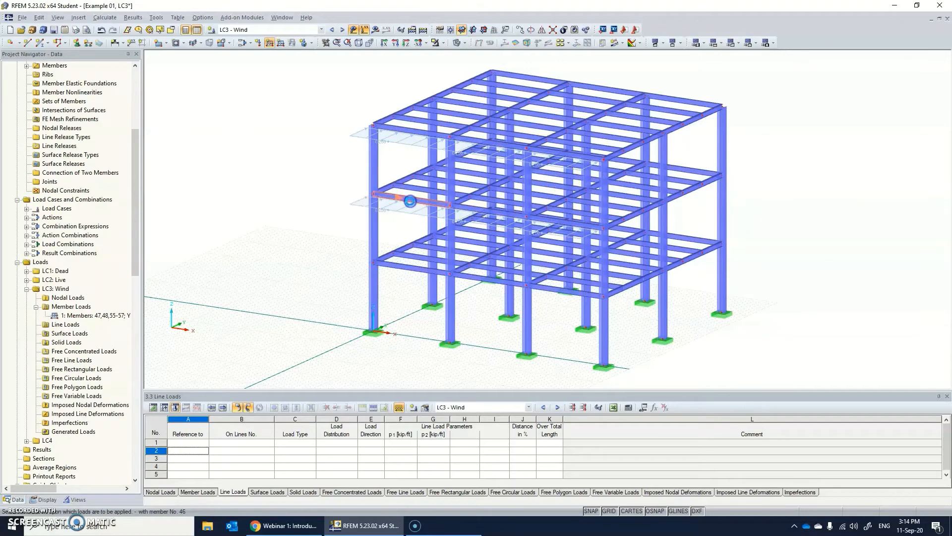
left_click(405, 268)
left_click(491, 279)
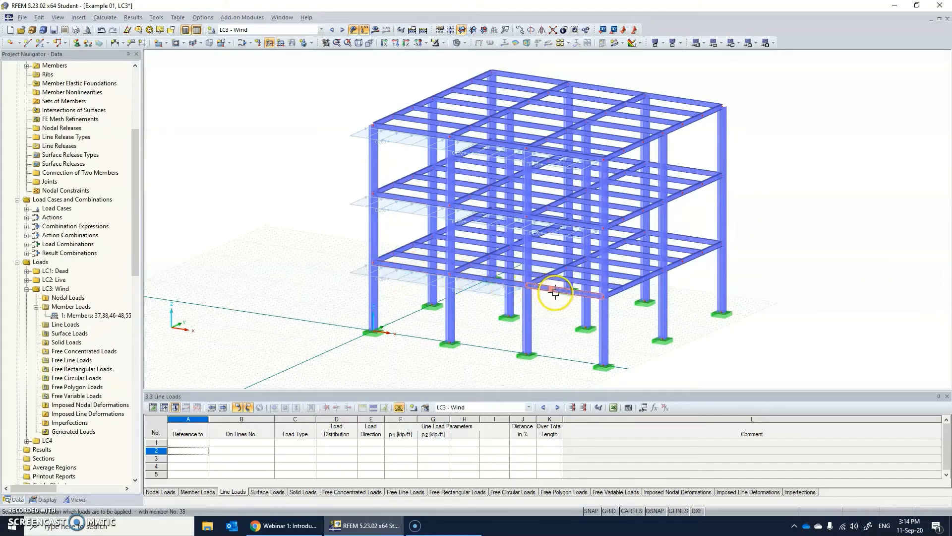
left_click(555, 293)
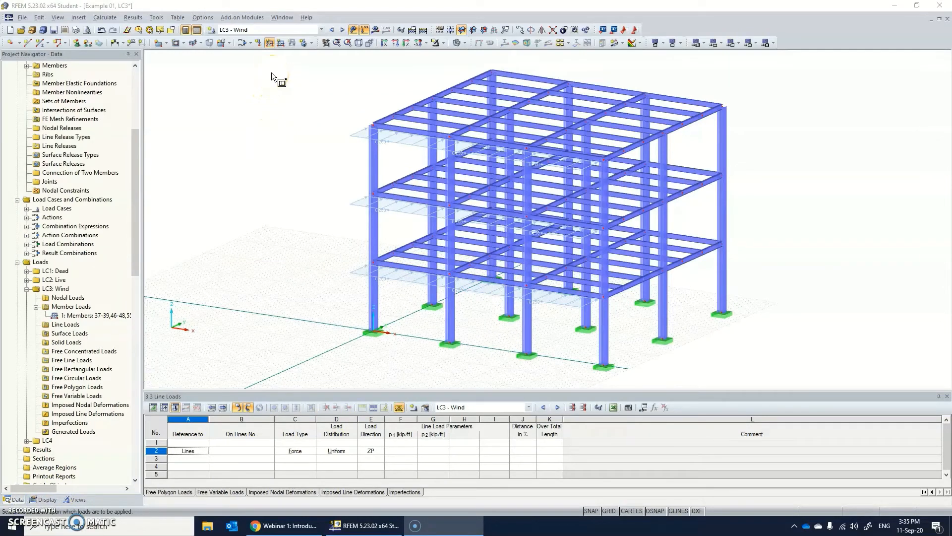
- Define a trapezoidal YL member load with p1 0.25 kip/ft and a smaller p2, and apply it to the top-storey front corner column, member 3
middle_click_drag(285, 110, 283, 129)
left_click(271, 42)
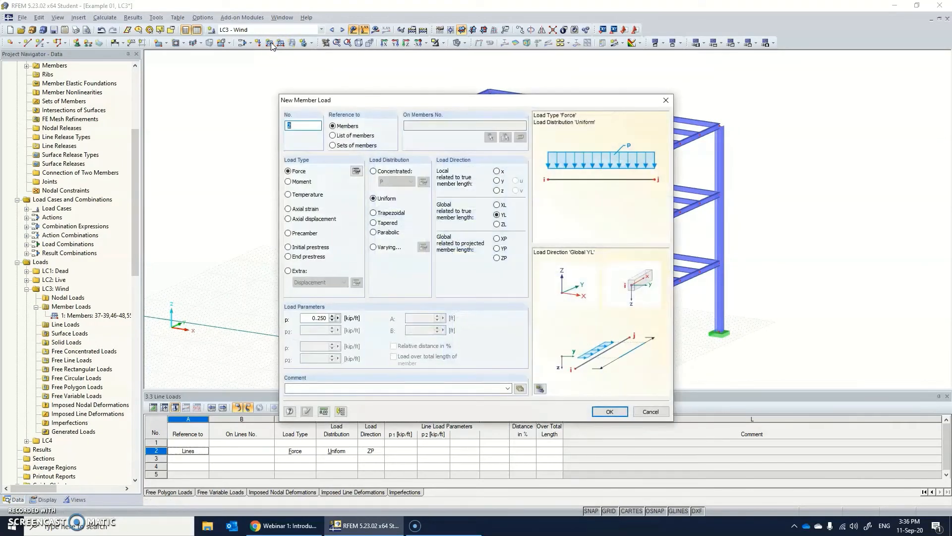
left_click(380, 214)
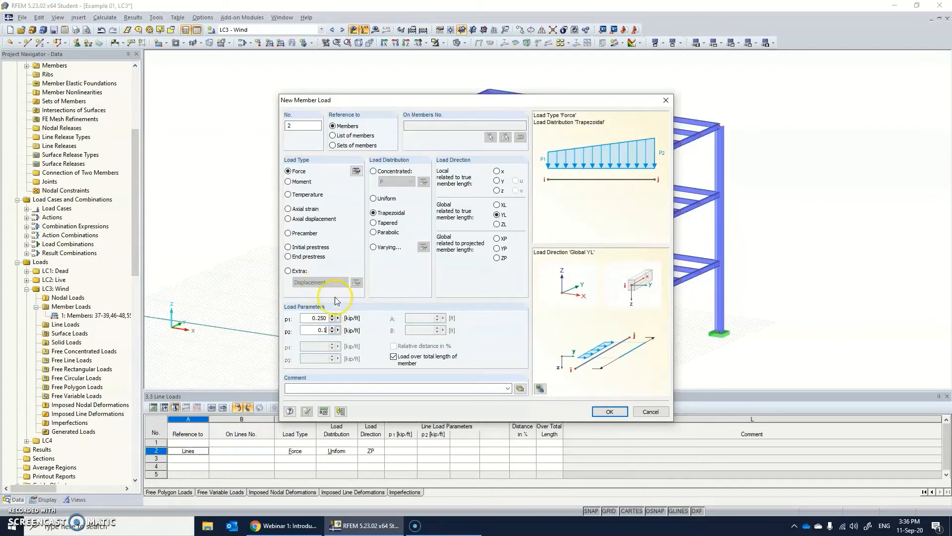
left_click(606, 411)
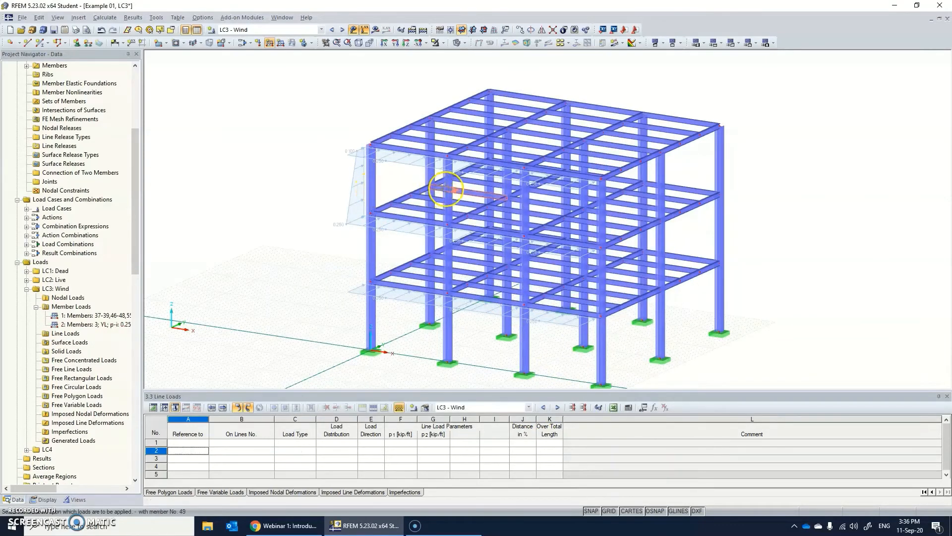
- Apply the trapezoidal wind load to the remaining front-face columns on all three storeys
left_click(525, 206)
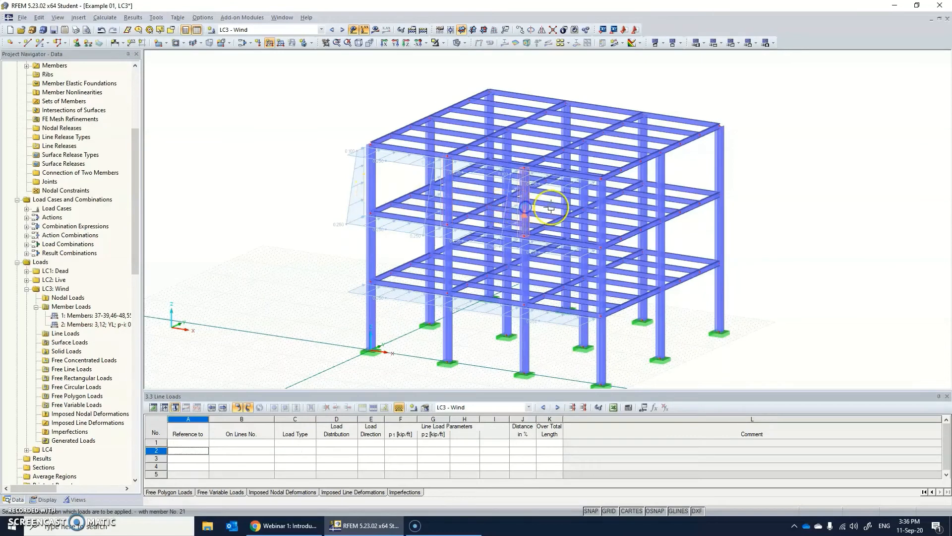
left_click(600, 209)
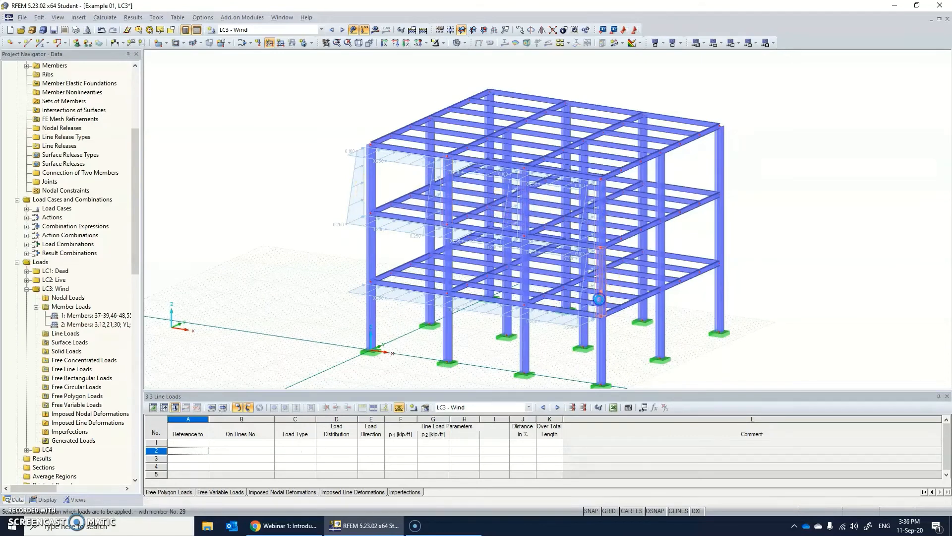
left_click(599, 300)
left_click(526, 297)
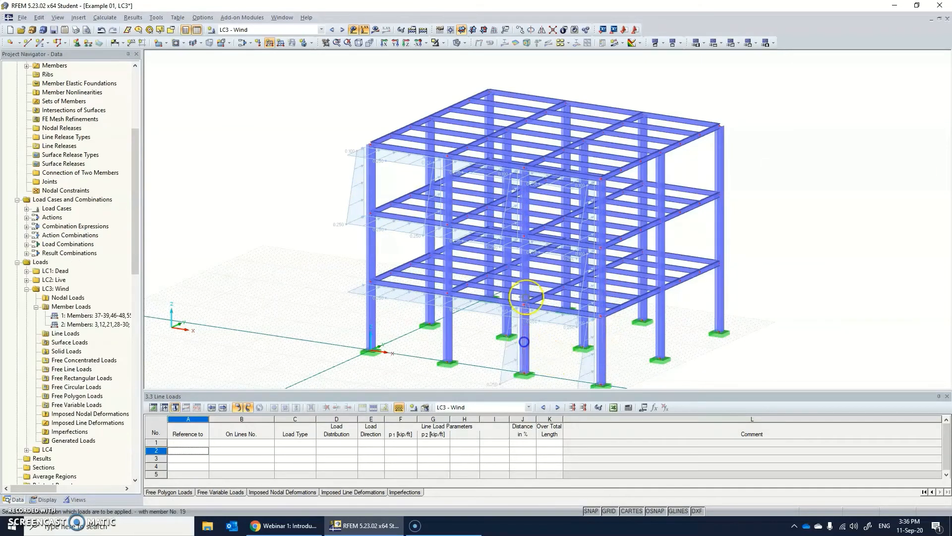
left_click(445, 263)
left_click(381, 257)
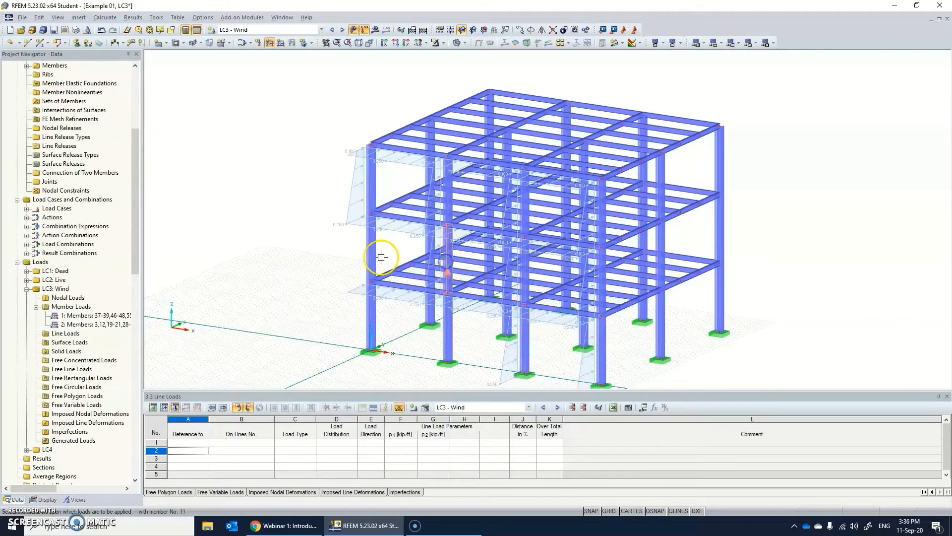
left_click(381, 257)
left_click(371, 317)
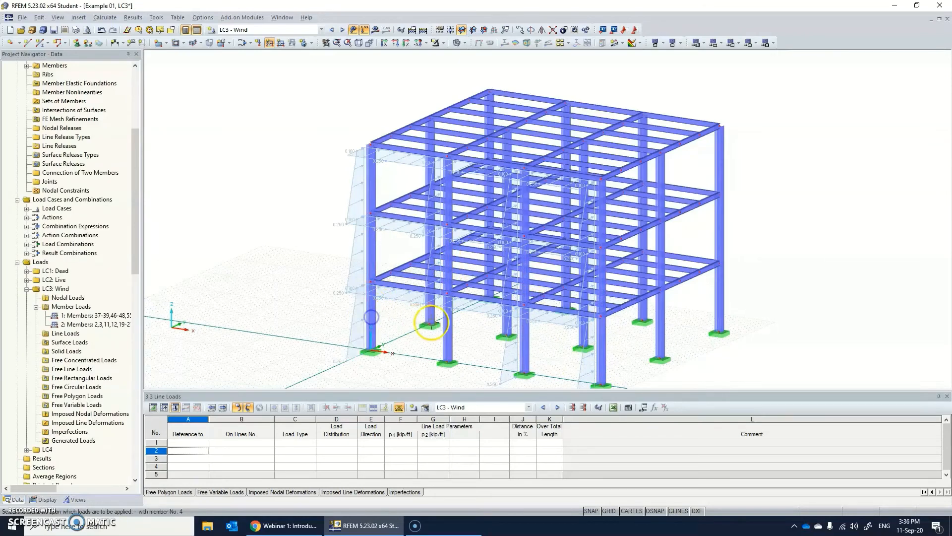
left_click(432, 323)
left_click(504, 366)
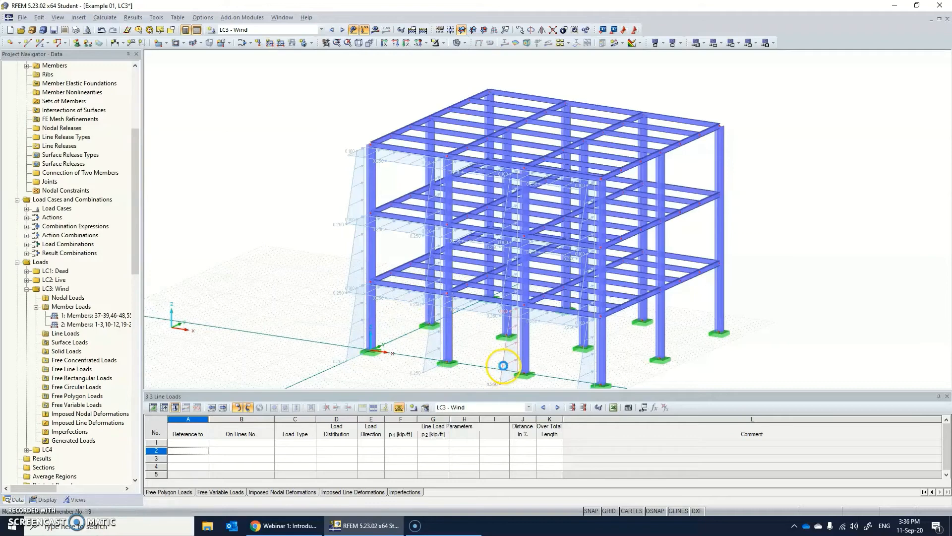
- Select all the columns on the three storeys and reverse their member orientation
mouse_move(511, 244)
middle_mouse_down("ctrl")
mouse_move(391, 214)
mouse_move(425, 206)
mouse_move(395, 184)
mouse_move(395, 197)
middle_mouse_up("ctrl")
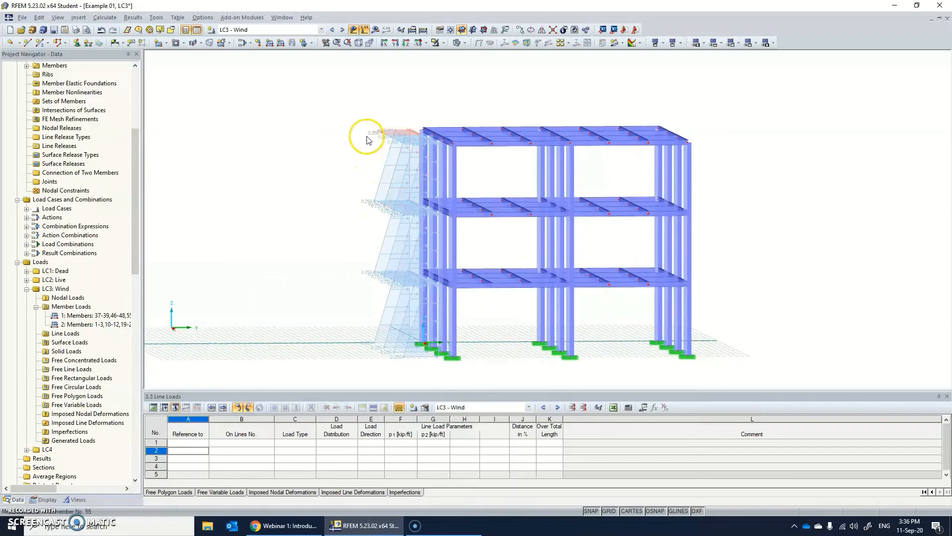
middle_click_drag(372, 201, 405, 198, "ctrl")
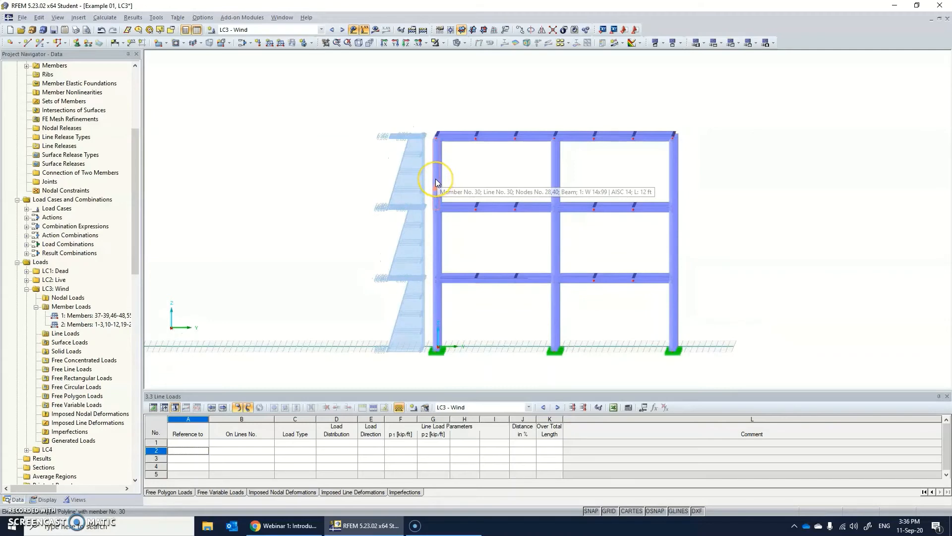
middle_click_drag(453, 187, 427, 208, "ctrl")
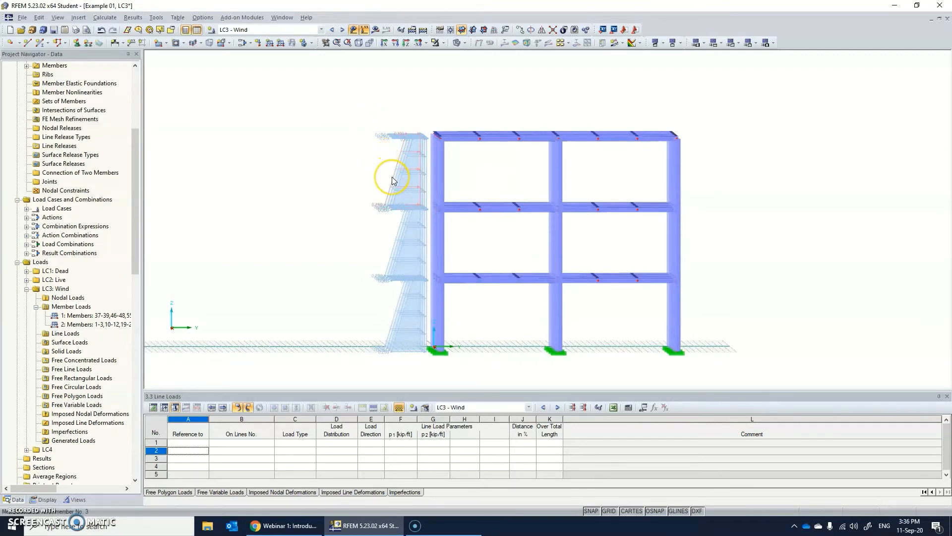
mouse_move(392, 178)
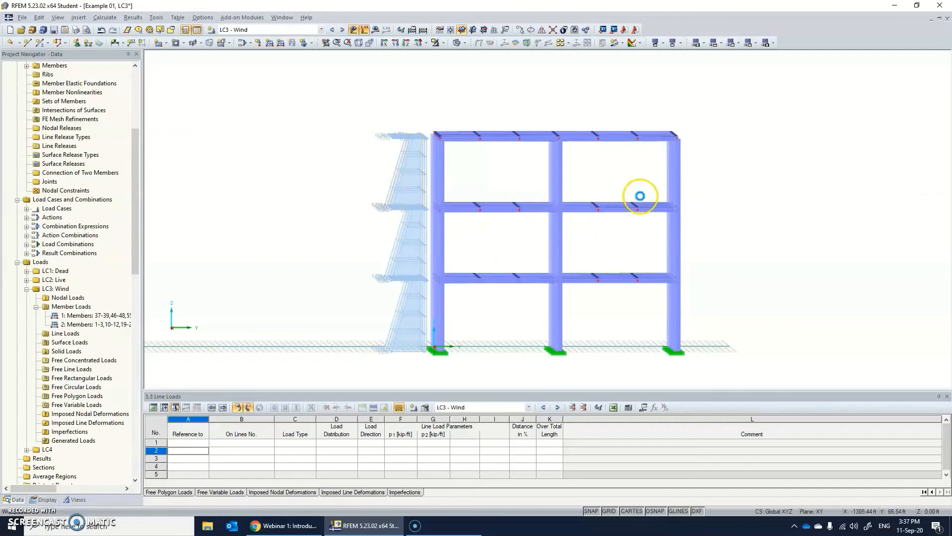
left_click_drag(695, 165, 432, 166)
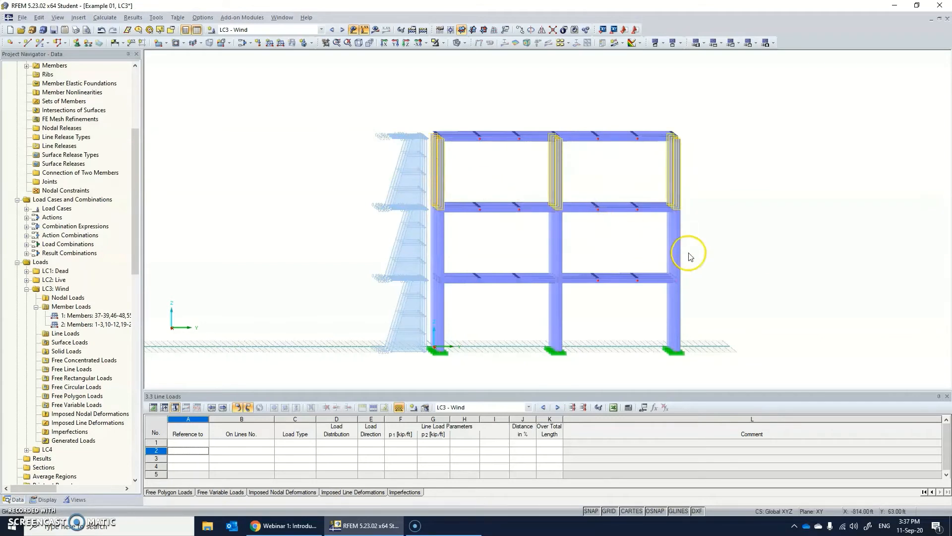
left_click_drag(697, 246, 430, 227)
left_click_drag(706, 321, 432, 303)
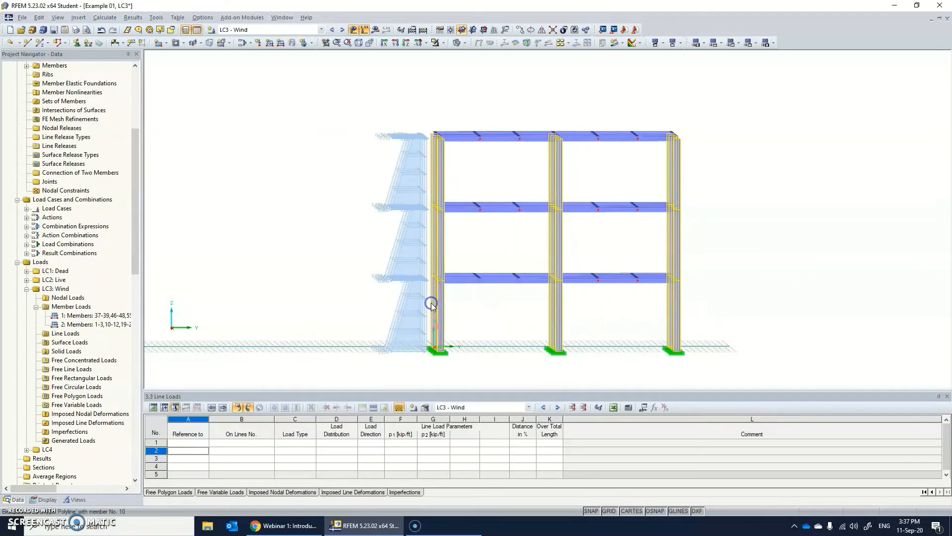
right_click(439, 167)
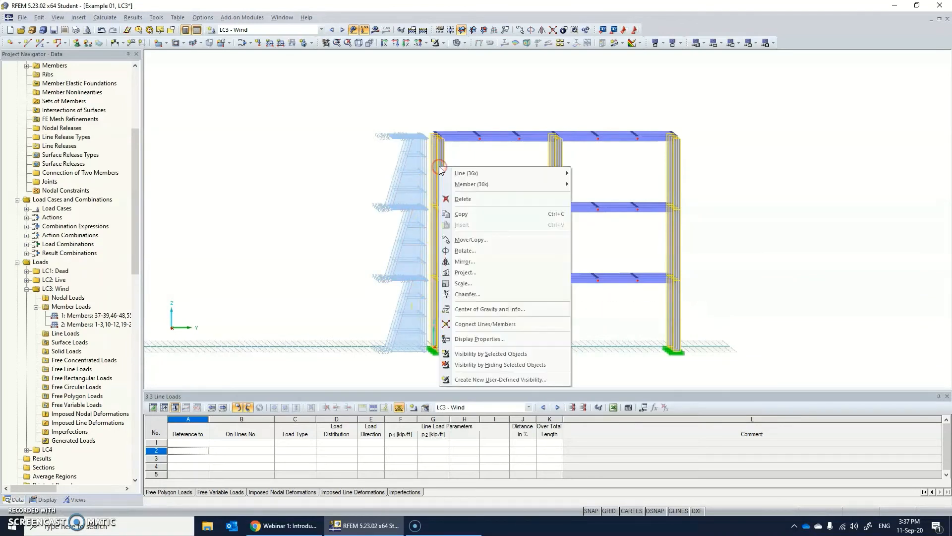
mouse_move(461, 184)
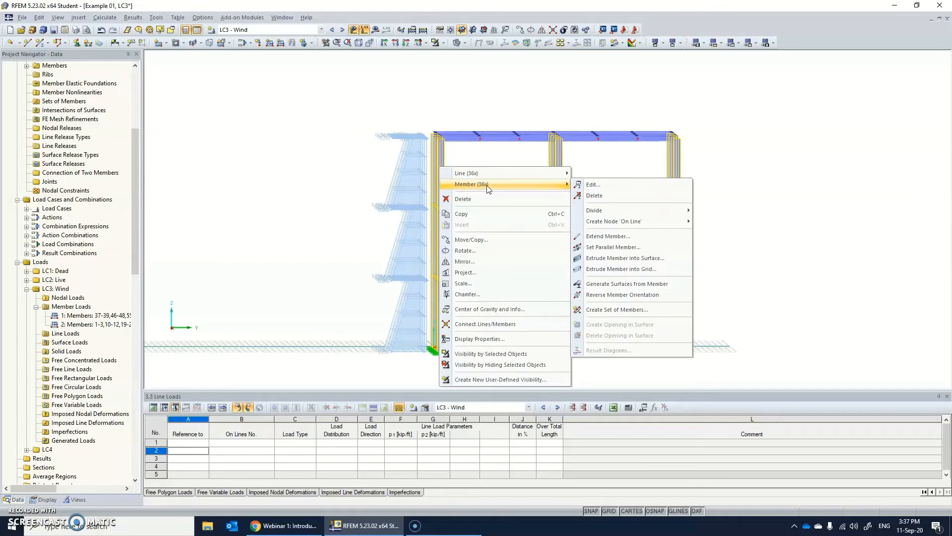
left_click(599, 295)
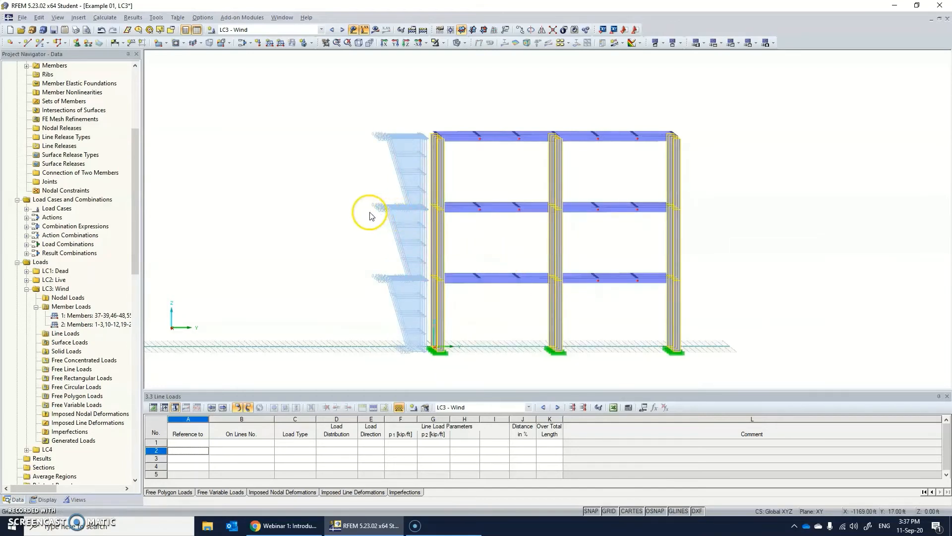
middle_click_drag(361, 210, 455, 254, "ctrl")
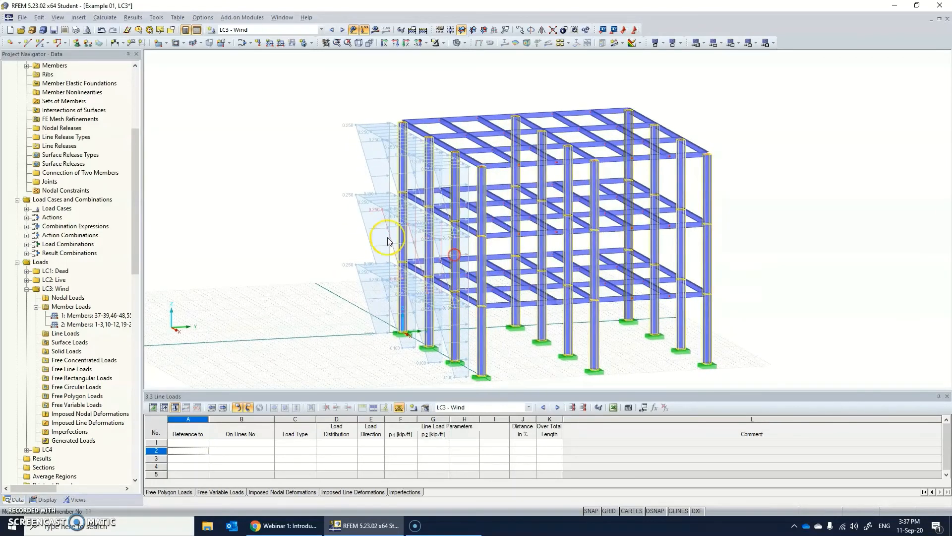
- Examine the factored loads of combinations CO1 - 1.4*LC1 and CO3 - 1.2*LC1 + 1.6*LC2 + 1.6*LC3 on the frame
left_click(257, 30)
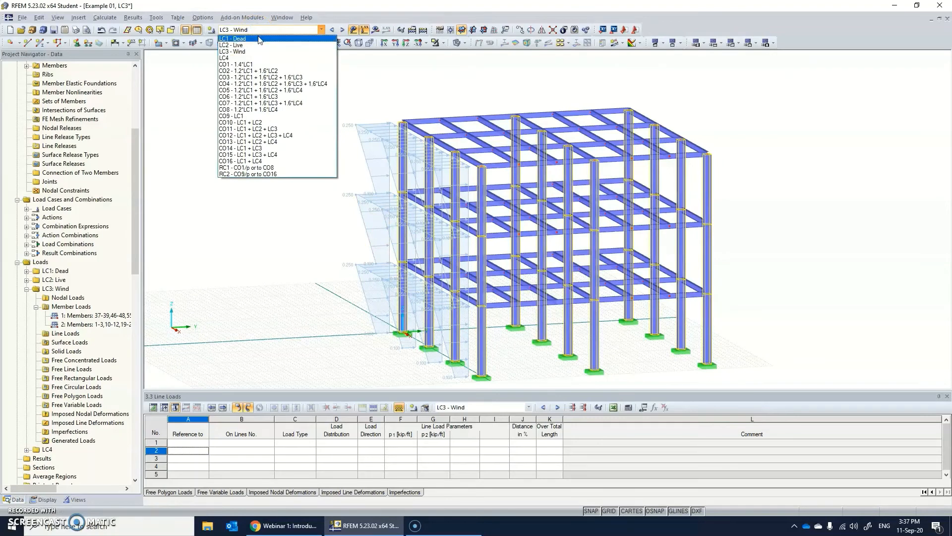
left_click(256, 41)
left_click(256, 65)
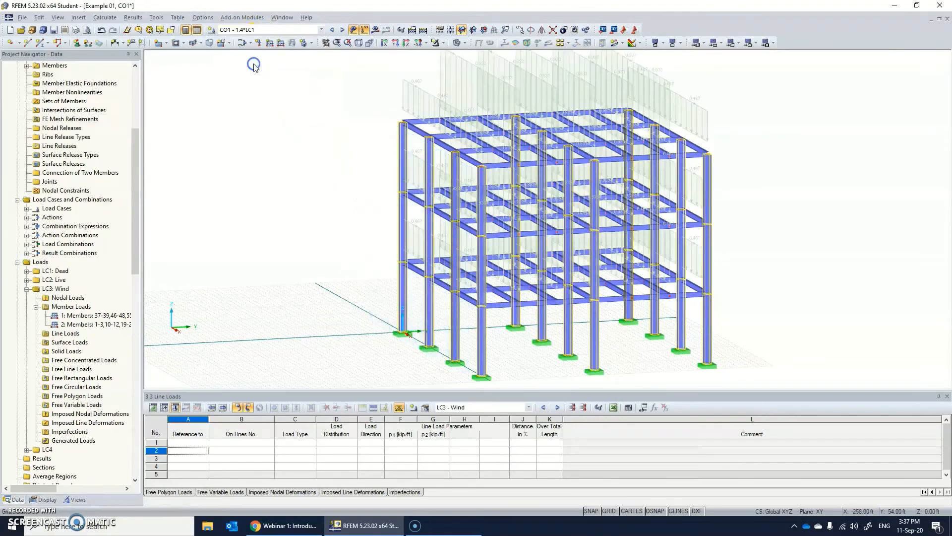
left_click(281, 33)
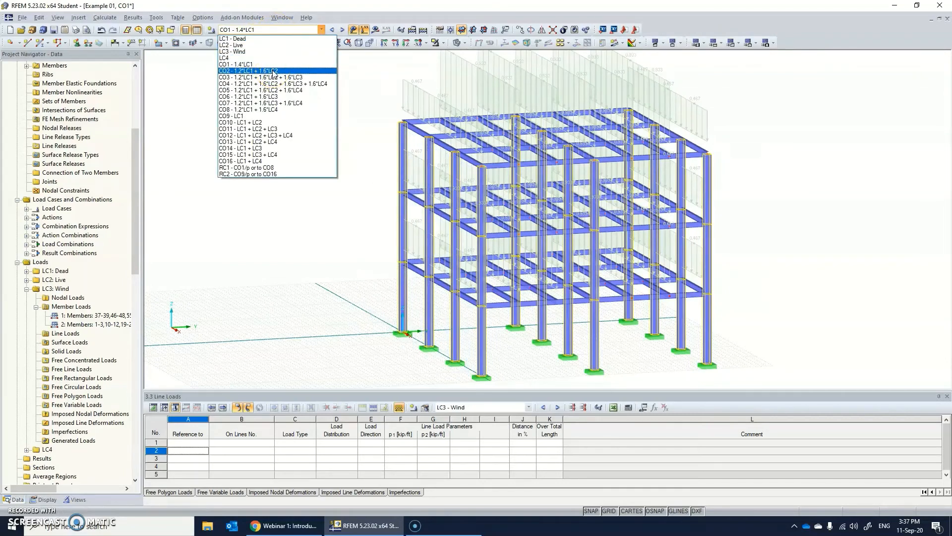
left_click(246, 80)
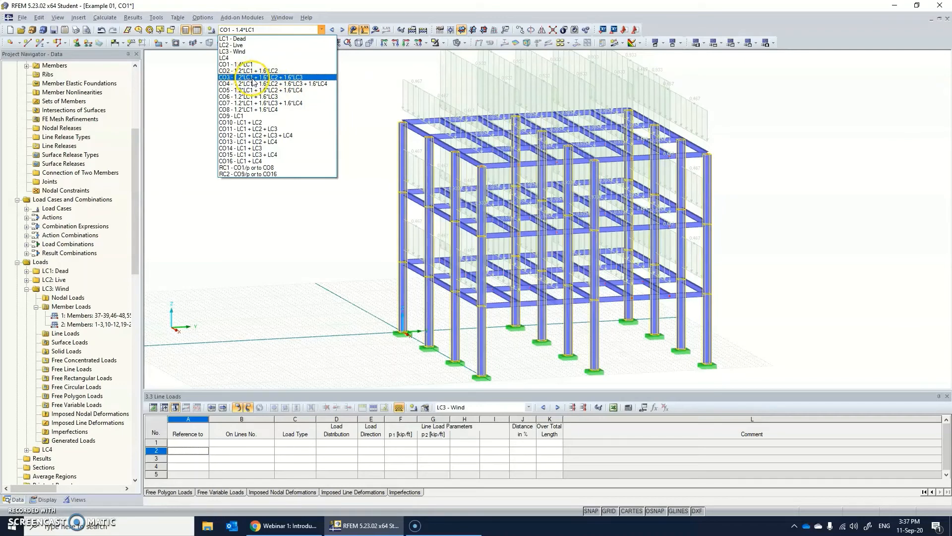
left_click(293, 78)
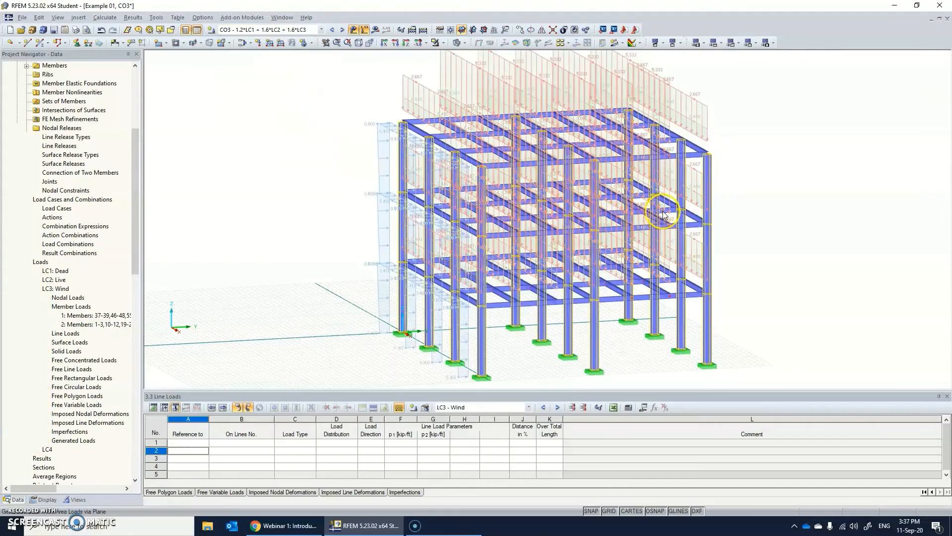
mouse_move(626, 241)
middle_mouse_down("ctrl")
mouse_move(541, 217)
mouse_move(509, 192)
mouse_move(555, 179)
mouse_move(645, 198)
mouse_move(820, 209)
mouse_move(791, 221)
middle_mouse_up("ctrl")
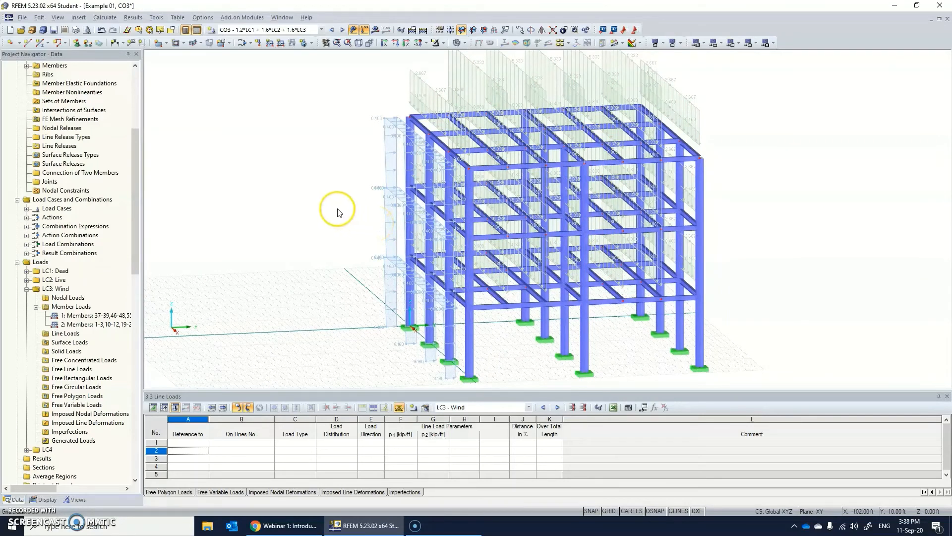
- Make LC1 - Dead the current load case and calculate all load cases and combinations
left_click(276, 30)
left_click(233, 40)
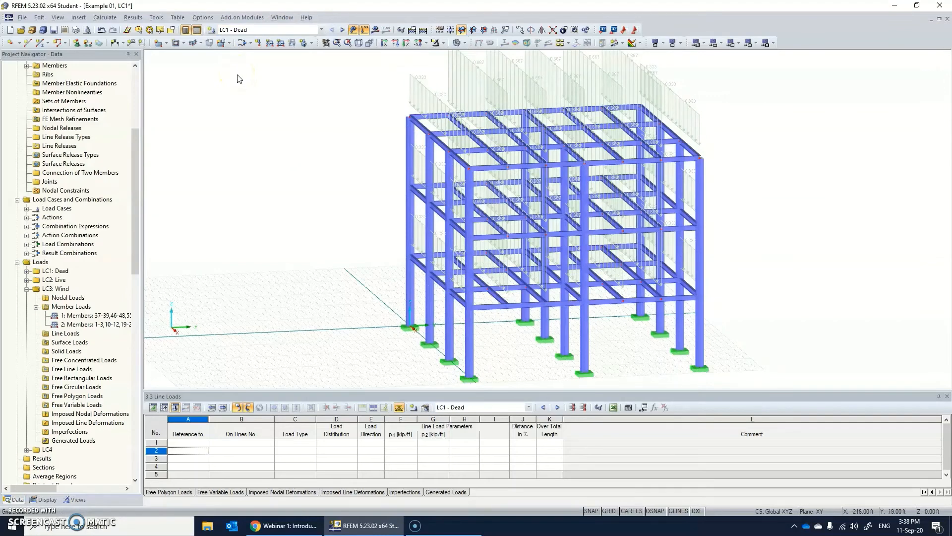
left_click(110, 19)
left_click(110, 28)
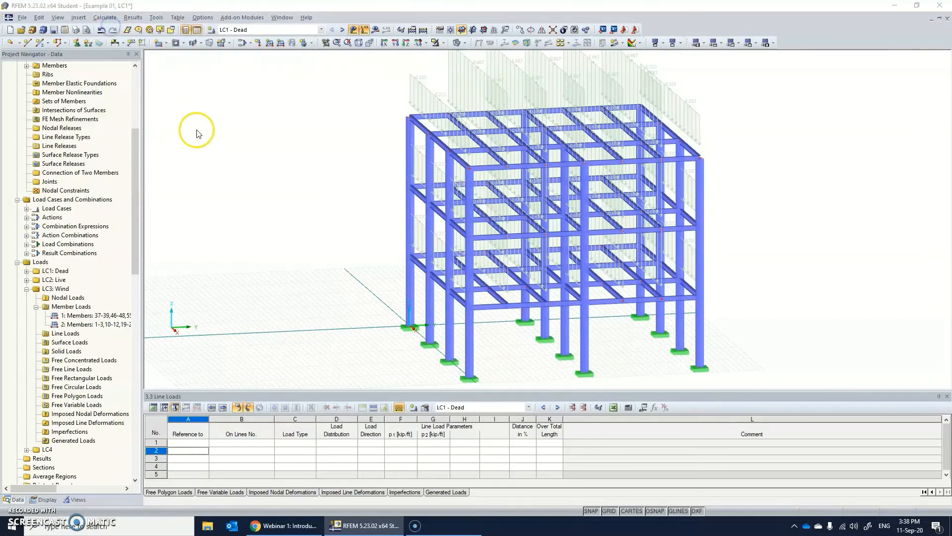
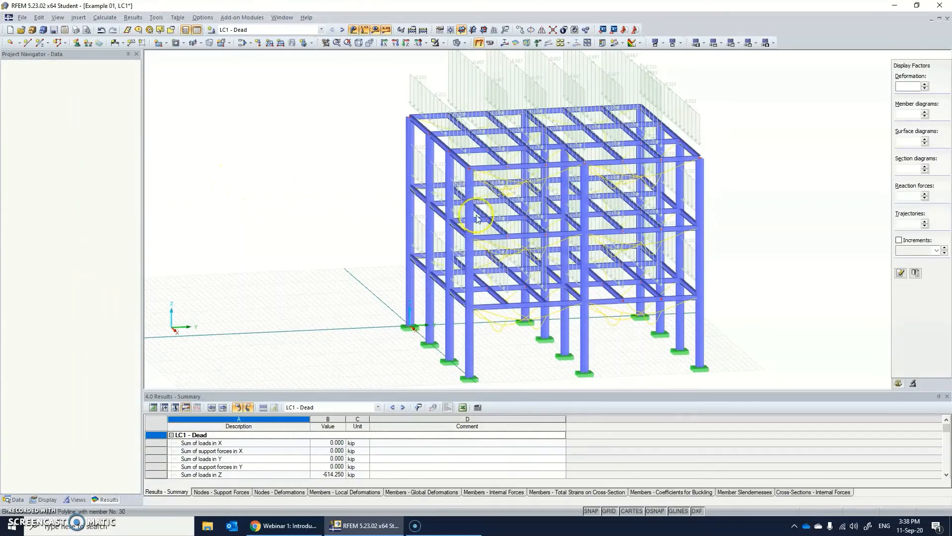
middle_click_drag(584, 256, 574, 139, "ctrl")
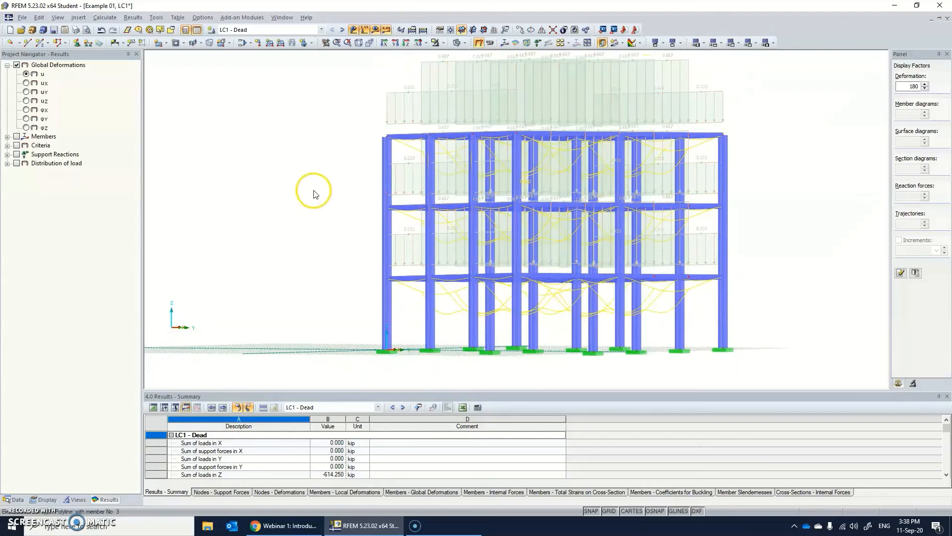
- Turn off the display of all loads on the frame, leaving the LC1 - Dead deformations shown
left_click(43, 499)
scroll(57, 297, "up", 2)
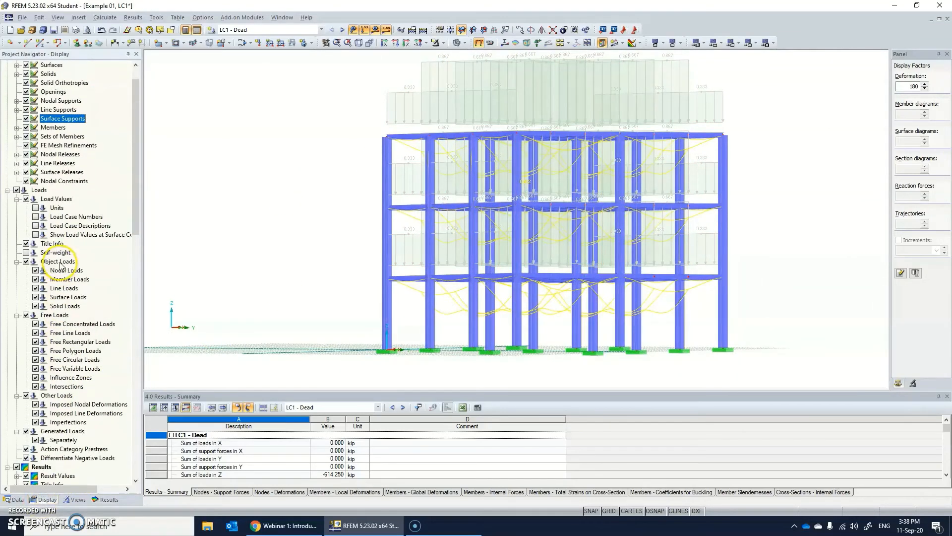
left_click(16, 190)
middle_click_drag(533, 268, 478, 255, "ctrl")
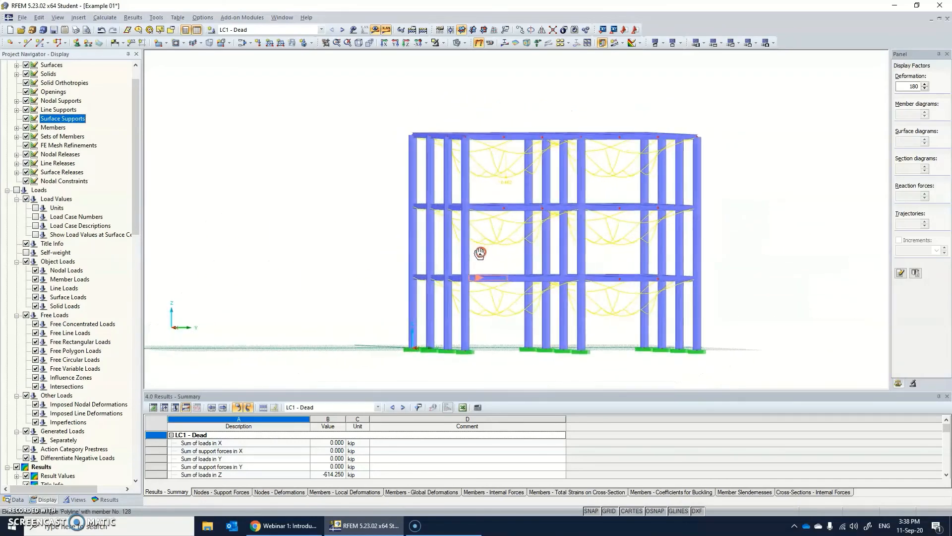
- Examine the frame's deformations under LC2 - Live and LC3 - Wind from several angles
left_click(263, 30)
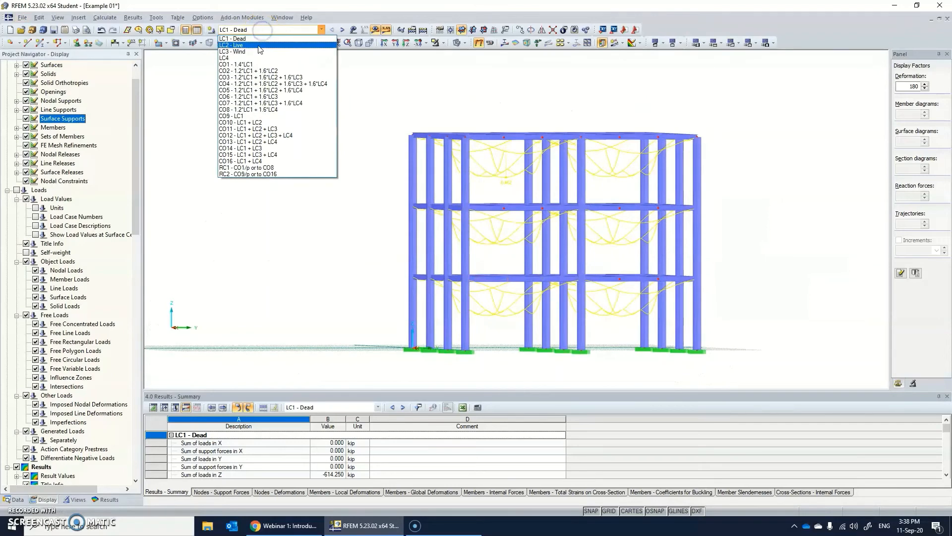
left_click(247, 45)
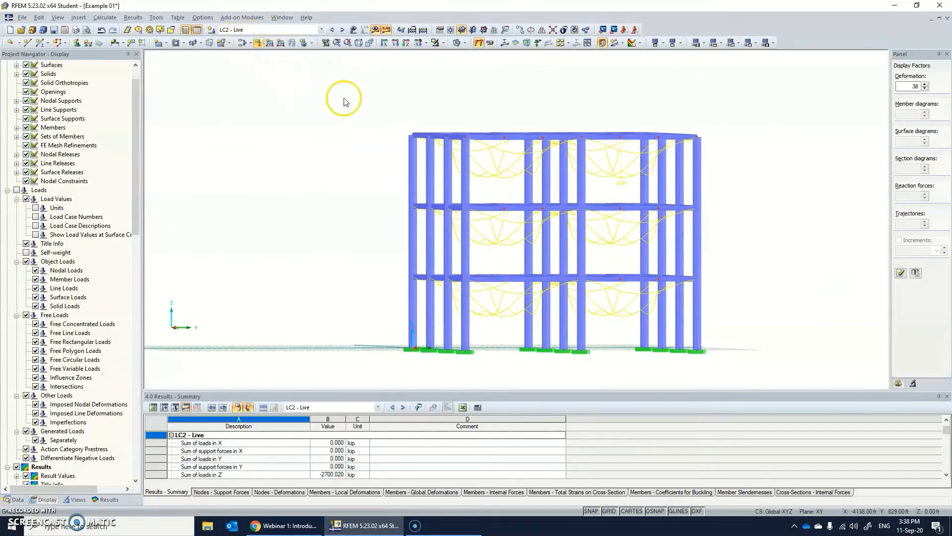
middle_click_drag(589, 168, 391, 93, "ctrl")
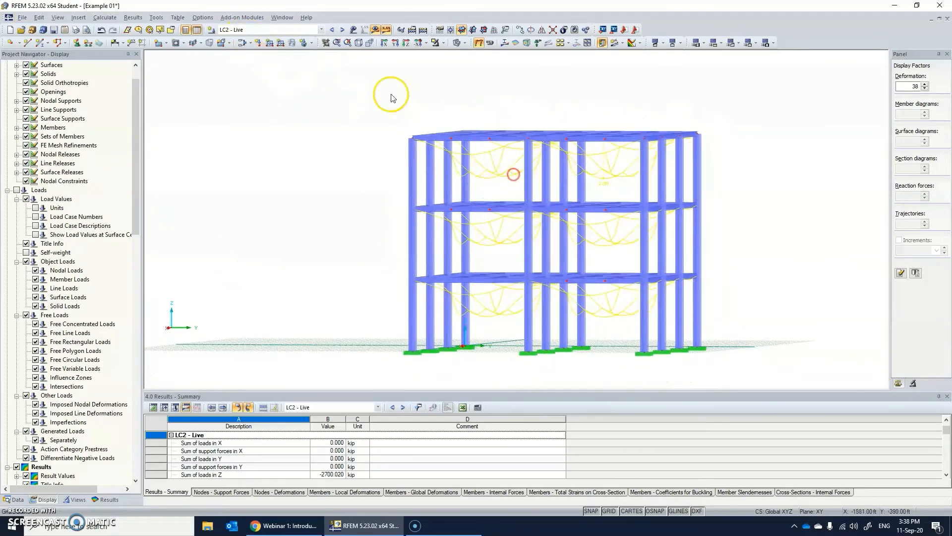
left_click(263, 29)
left_click(255, 51)
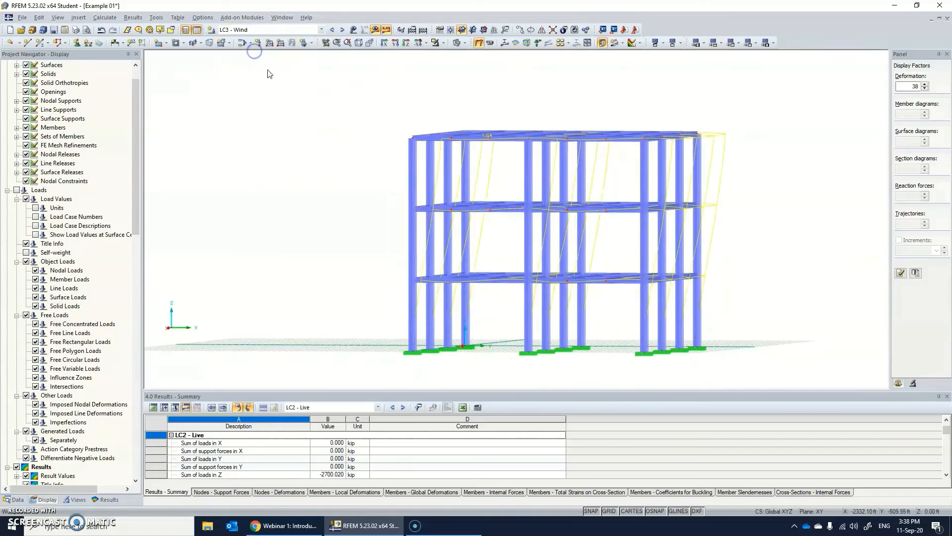
middle_click_drag(427, 213, 630, 269, "ctrl")
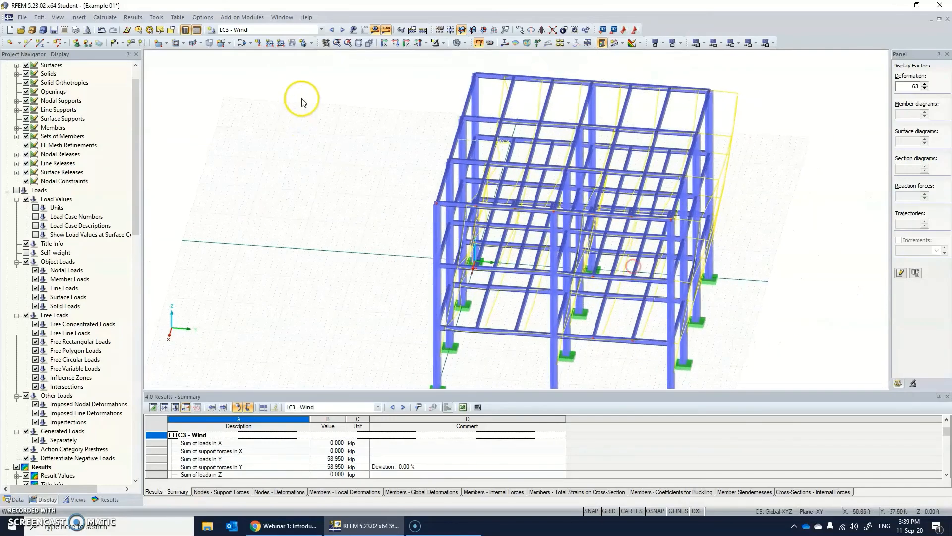
middle_click_drag(464, 155, 544, 133, "ctrl")
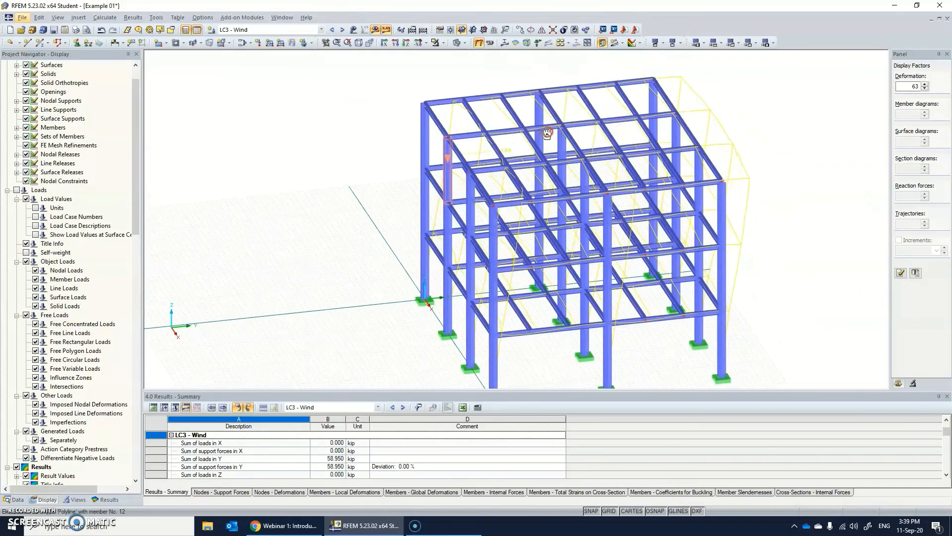
- Examine the frame's deformations under load combination CO3 - 1.2*LC1 + 1.6*LC2 + 1.6*LC3
left_click(283, 30)
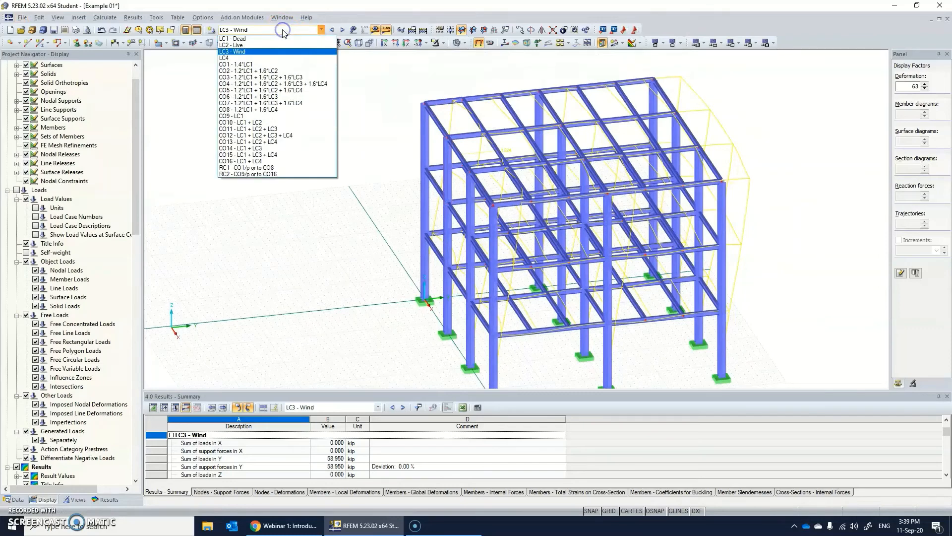
left_click(270, 64)
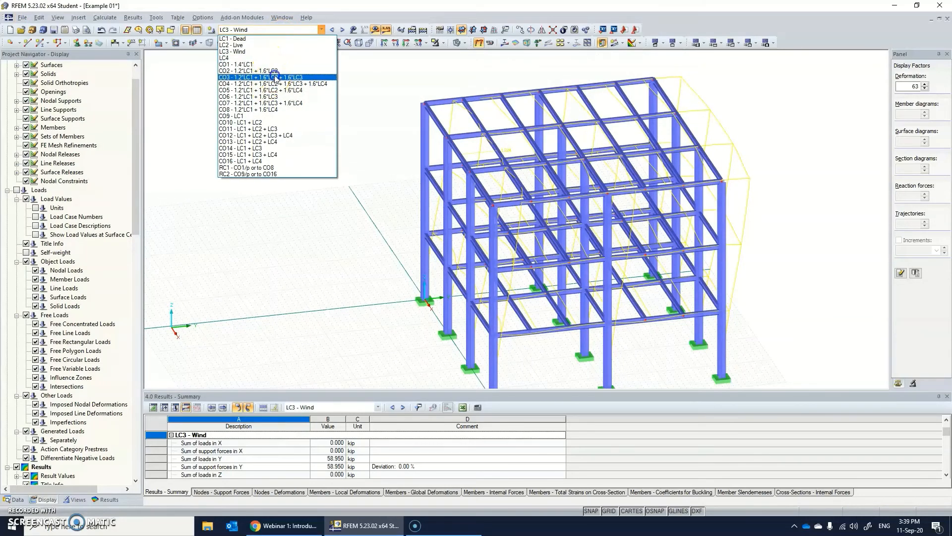
left_click(274, 77)
middle_click_drag(557, 214, 522, 156, "ctrl")
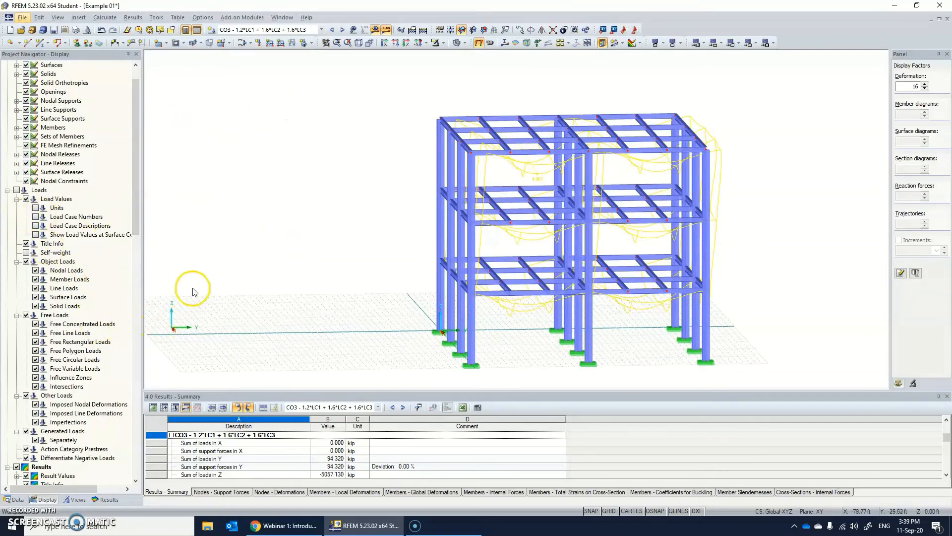
middle_click_drag(373, 241, 404, 228, "ctrl")
- Turn off the global deformations in the results display of the frame
scroll(46, 339, "down", 1)
scroll(52, 352, "down", 2)
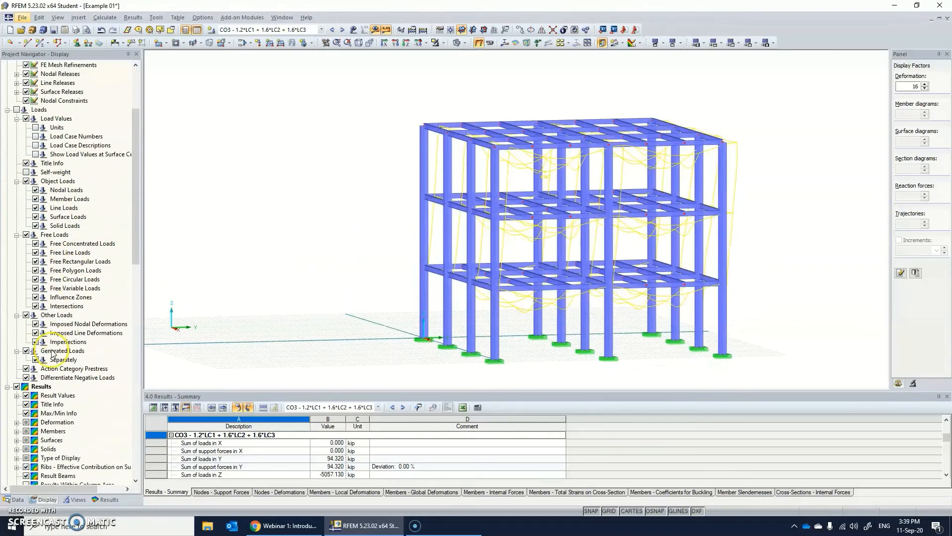
scroll(52, 353, "down", 10)
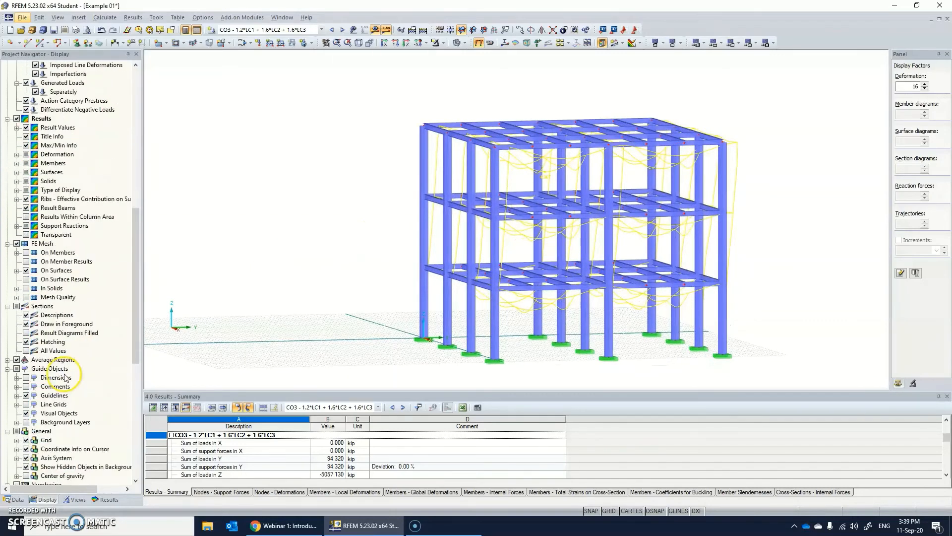
left_click(108, 500)
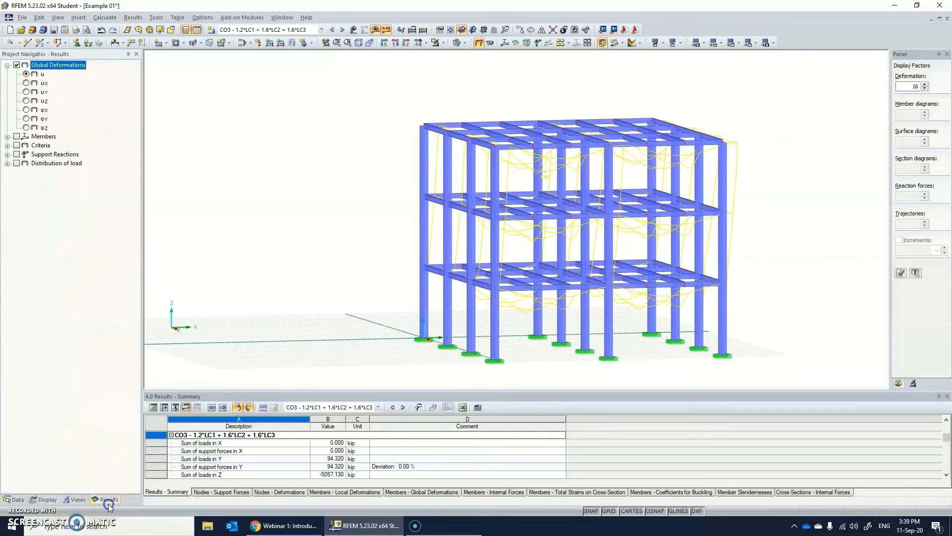
left_click(16, 66)
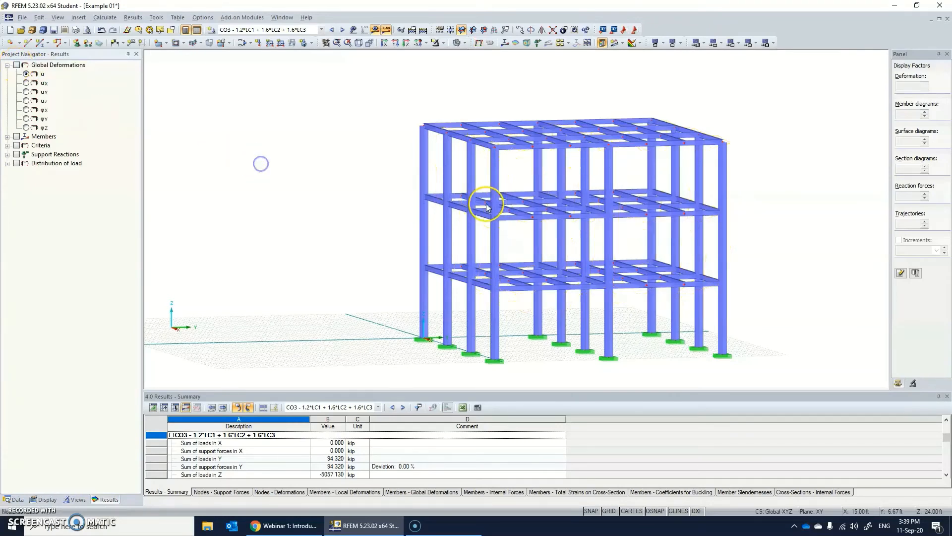
mouse_move(552, 209)
middle_mouse_down("ctrl")
mouse_move(550, 224)
mouse_move(559, 224)
middle_mouse_up("ctrl")
- Display the member axial forces N for CO3 and examine them on the upper storeys' beams and columns
left_click(8, 137)
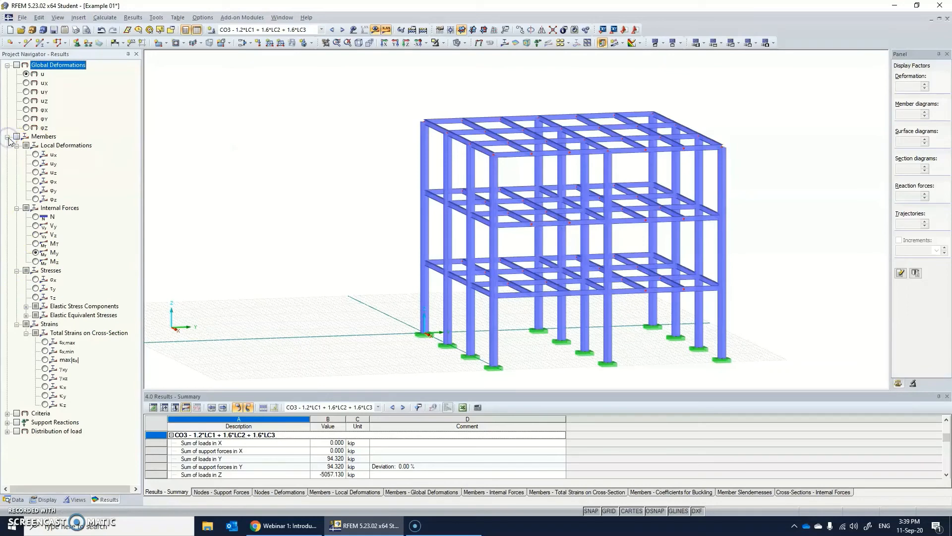
left_click(35, 216)
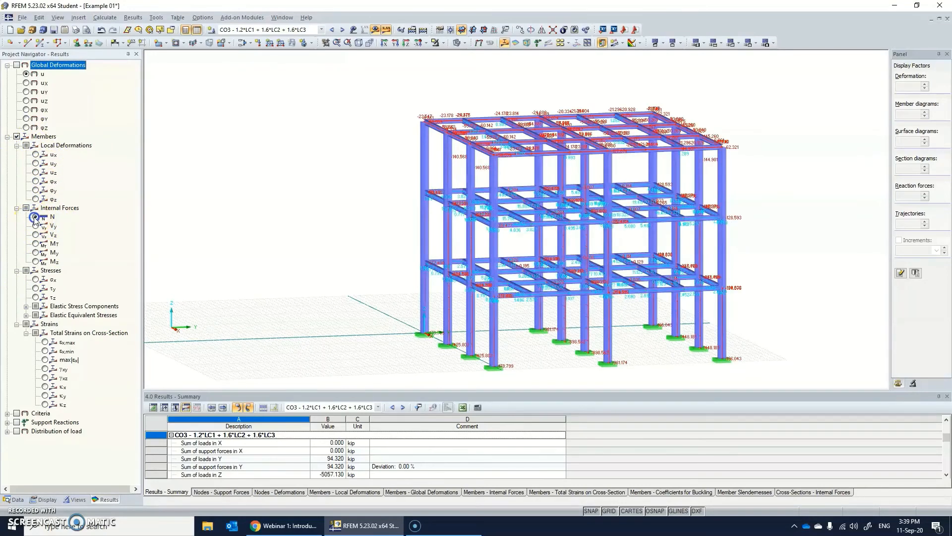
scroll(587, 235, "down", 4)
scroll(586, 235, "up", 2)
scroll(587, 235, "up", 2)
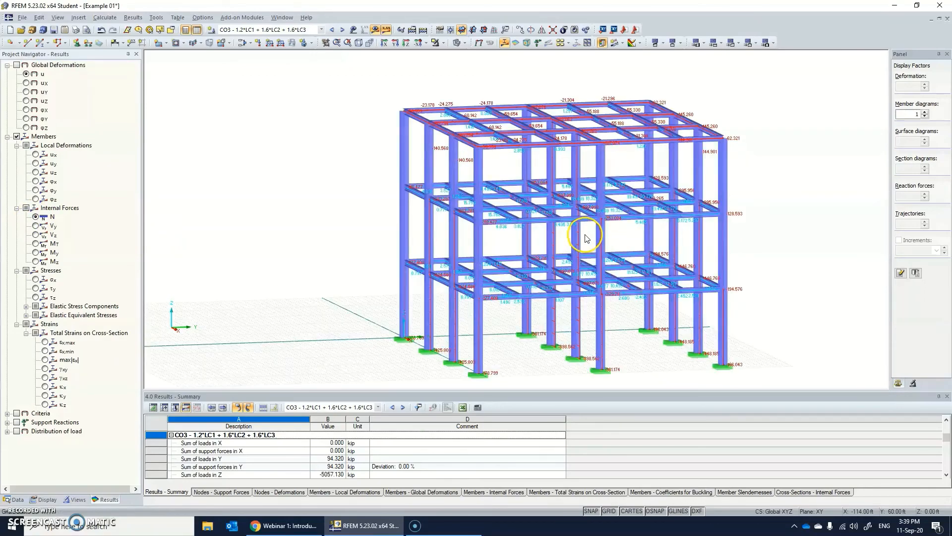
middle_click_drag(580, 235, 572, 261, "ctrl")
scroll(396, 144, "up", 3)
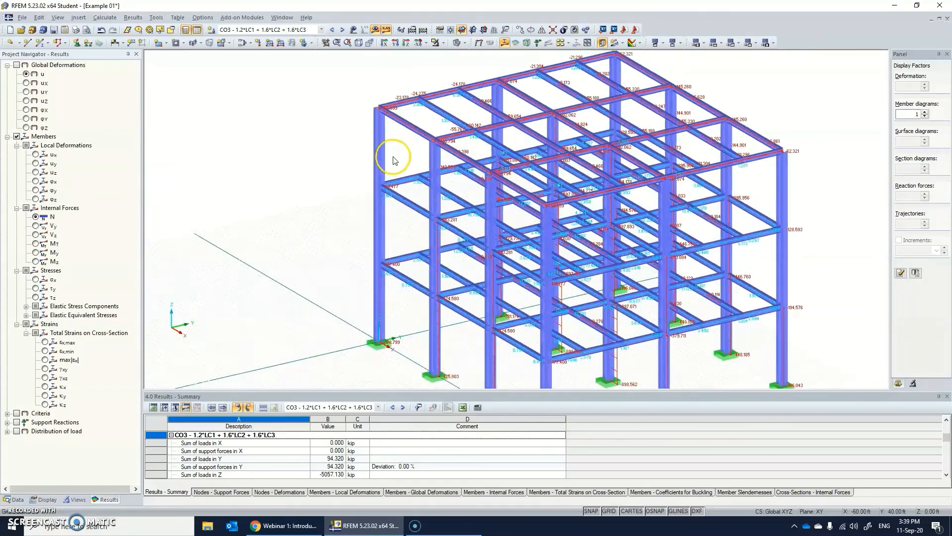
middle_click_drag(398, 148, 427, 123, "ctrl")
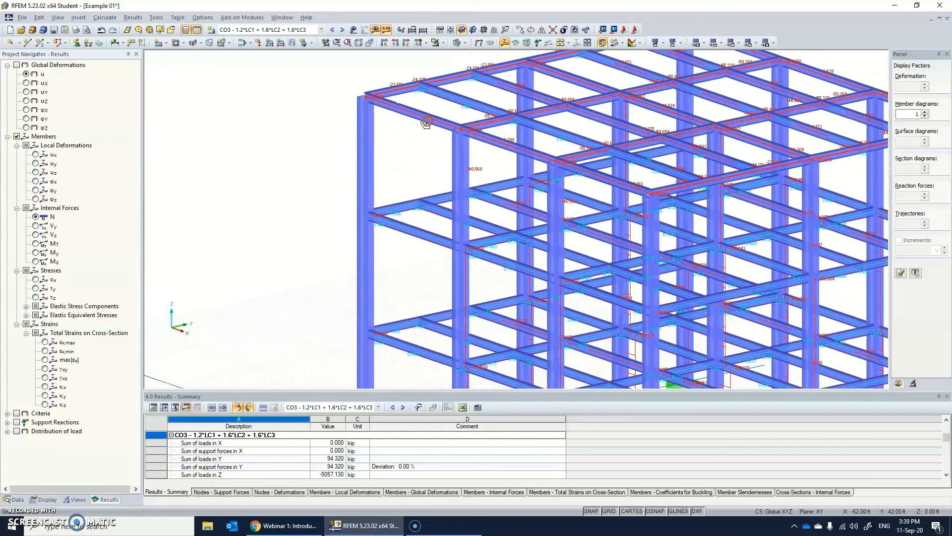
middle_click_drag(442, 176, 408, 156, "ctrl")
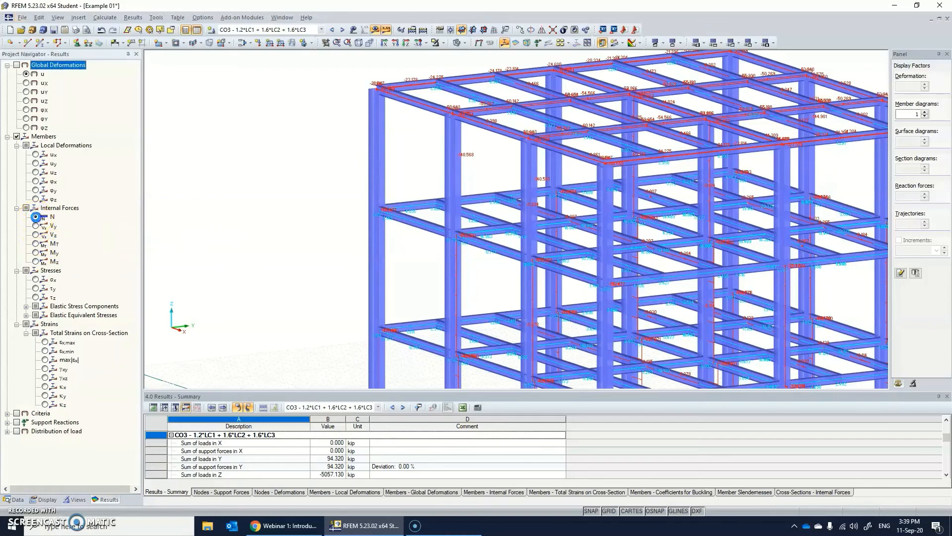
- Display the member bending moments My for CO3 and examine them on the beams
left_click(25, 207)
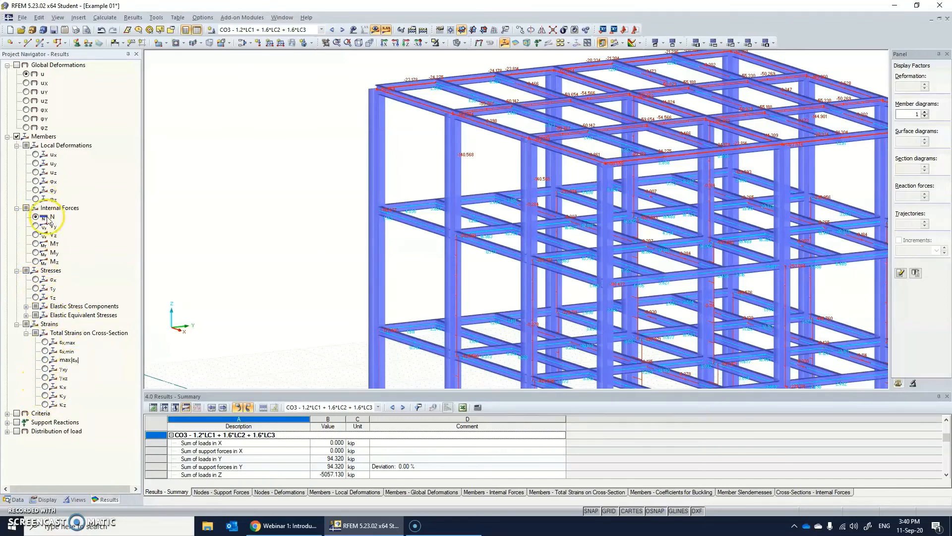
left_click(36, 253)
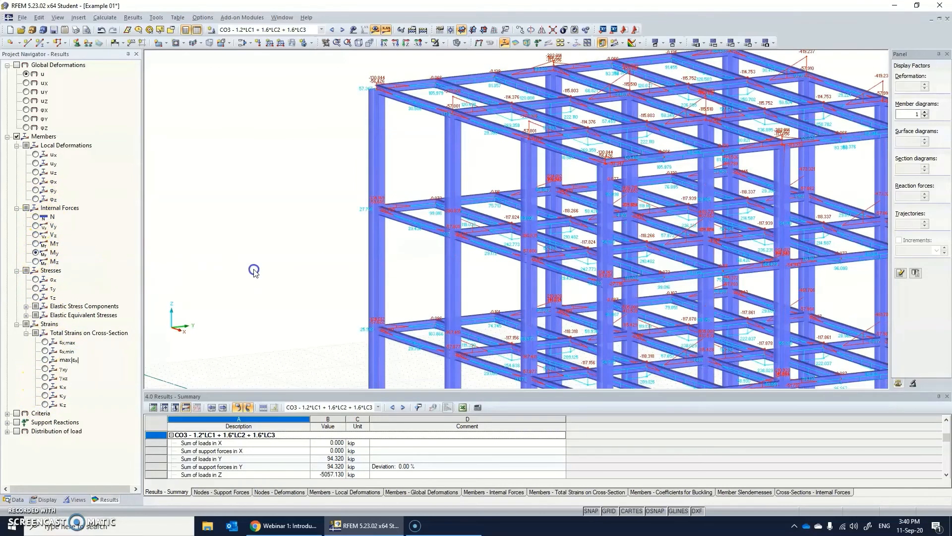
left_click_drag(468, 150, 492, 195)
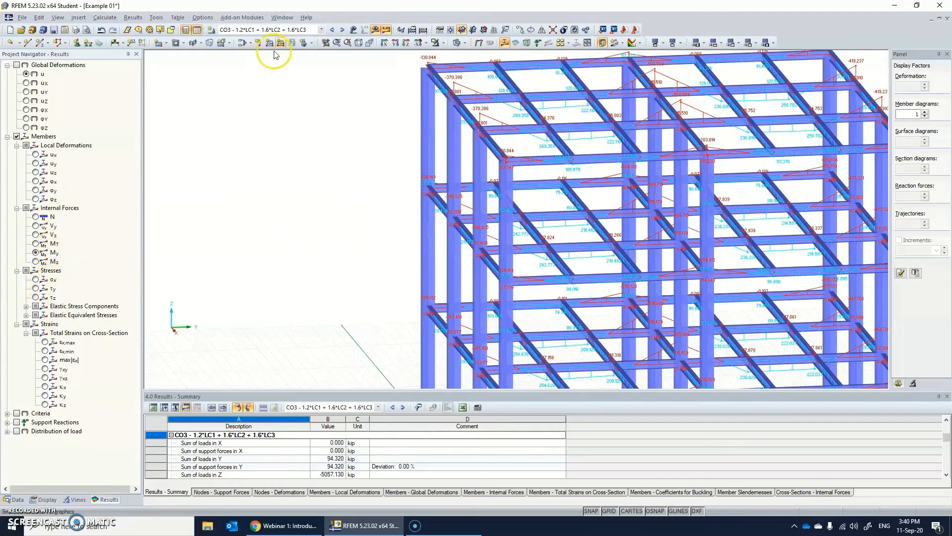
- Make LC1 - Dead the current load case and examine its My bending moments on the members
left_click(271, 30)
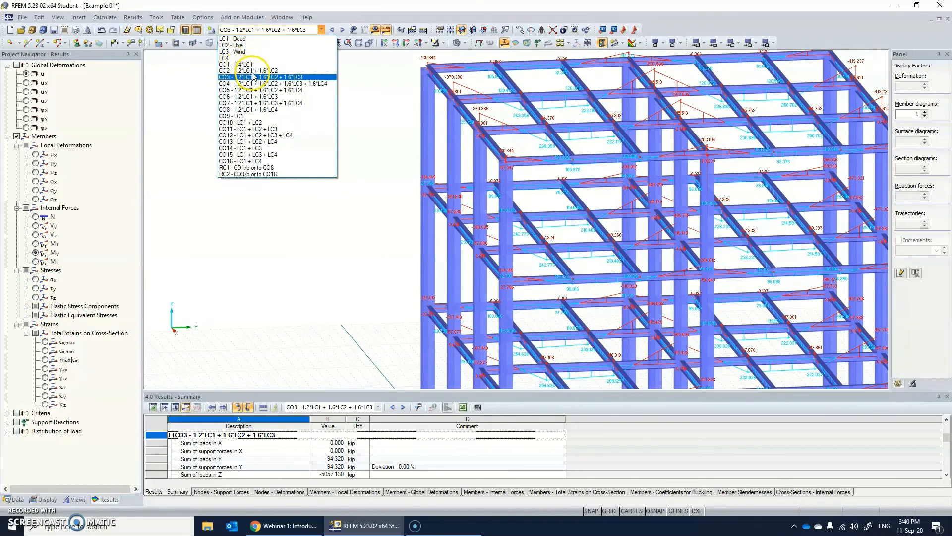
left_click(255, 40)
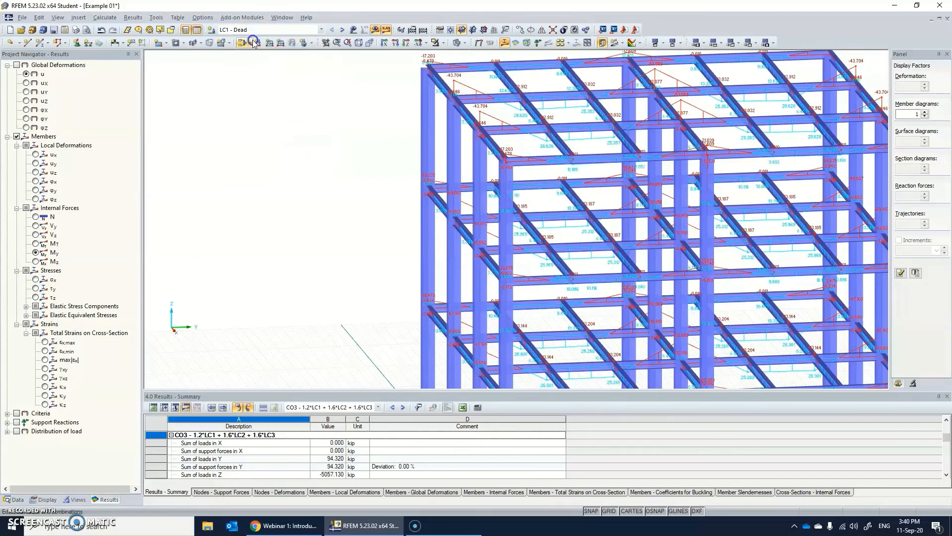
scroll(521, 117, "up", 5)
middle_click_drag(521, 117, 615, 141, "ctrl")
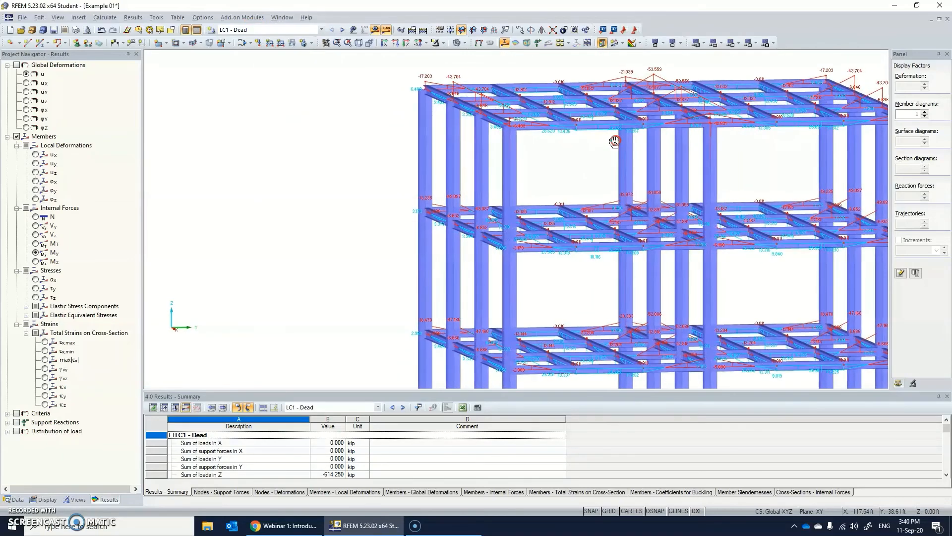
- Examine the LC1 - Dead member diagrams for Mz, MT, Vy and N one after another
left_click(35, 262)
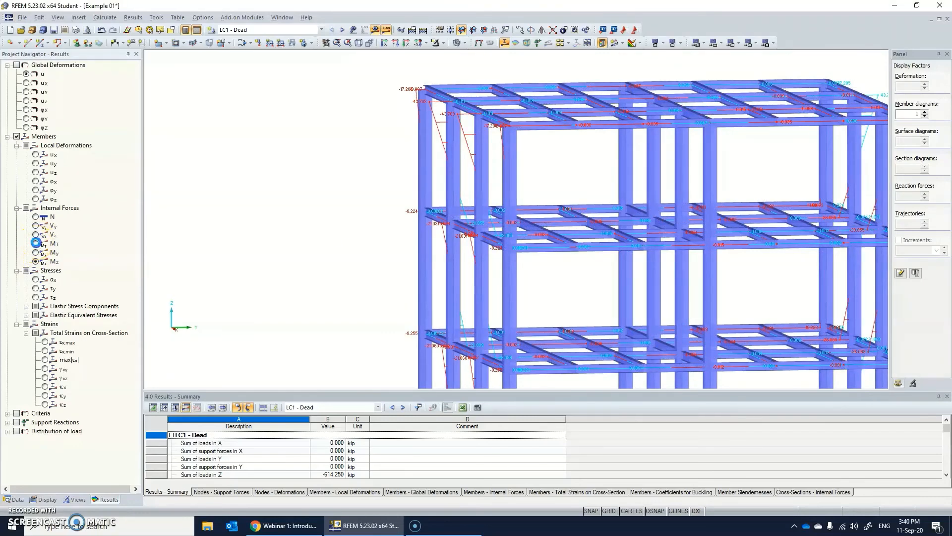
left_click(35, 242)
left_click(34, 226)
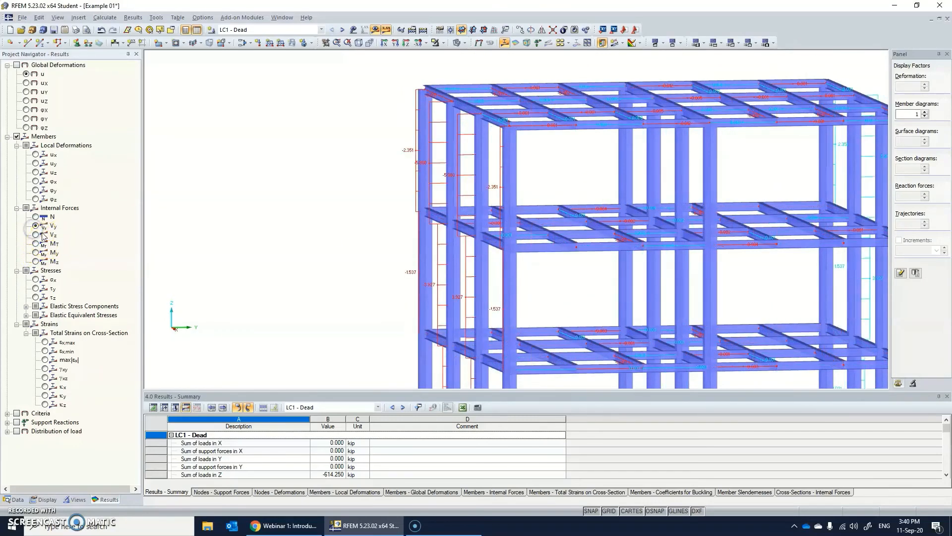
left_click(36, 217)
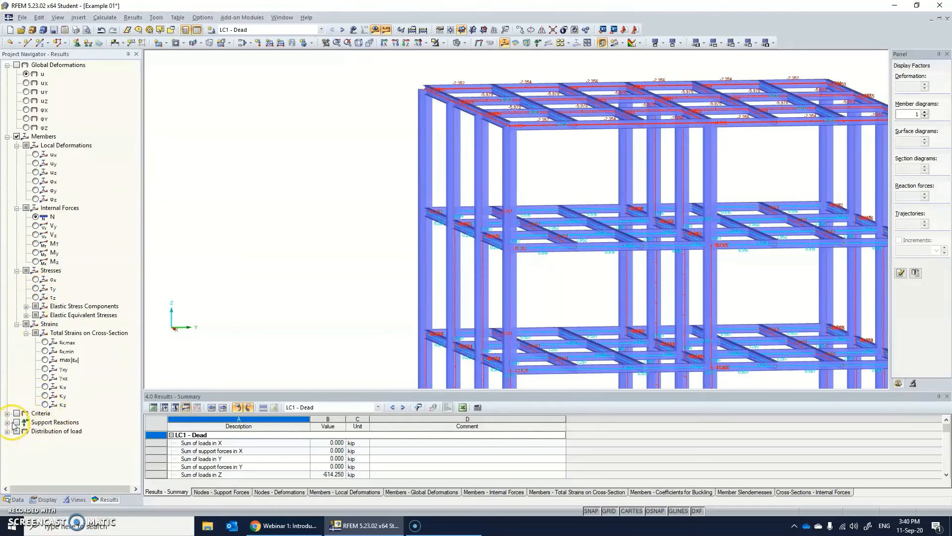
- Hide the member results and display the support reactions at the column bases, including the resultant
left_click(17, 136)
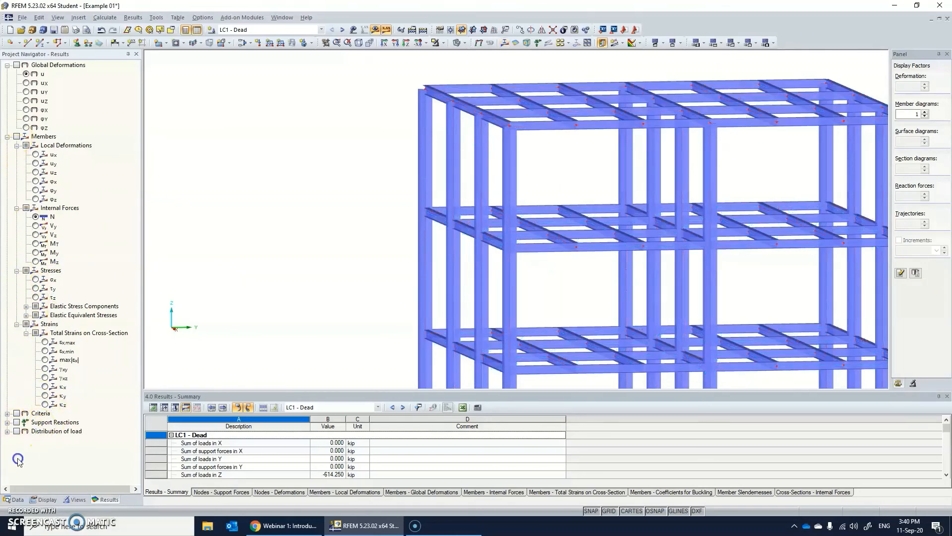
left_click(8, 423)
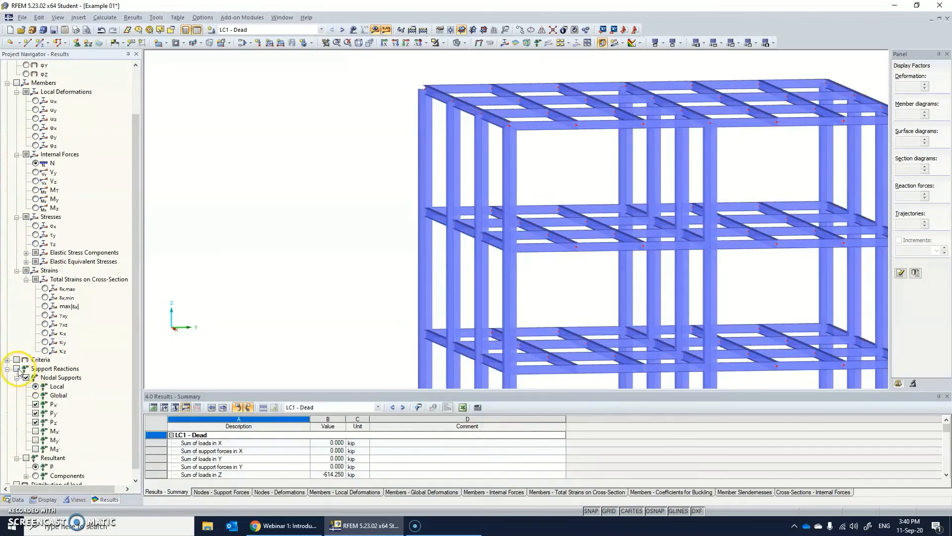
scroll(60, 413, "down", 1)
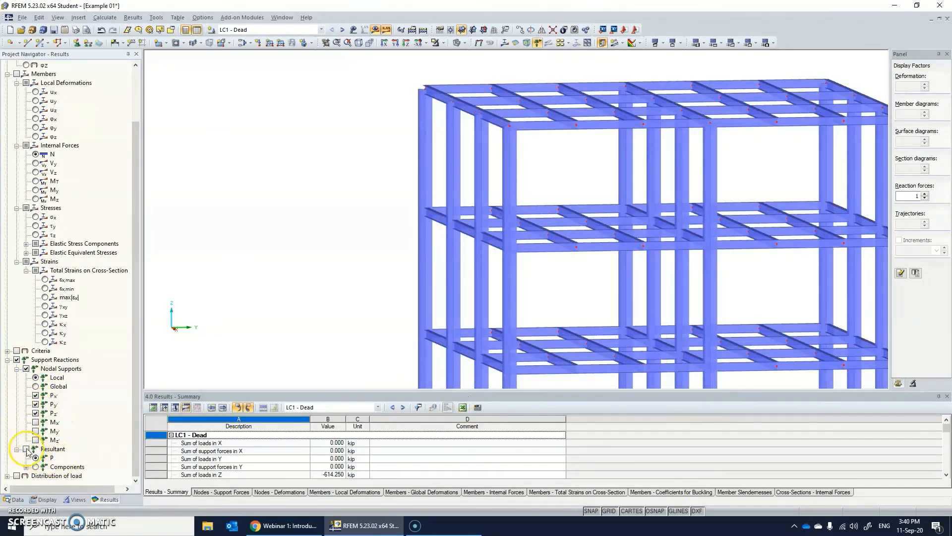
middle_click_drag(570, 348, 685, 259, "ctrl")
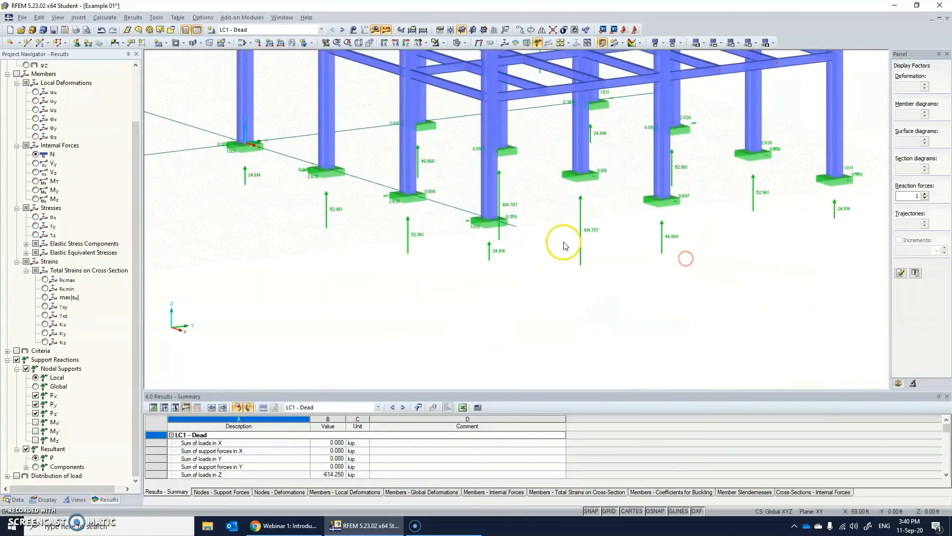
- Turn off the resultant and examine the nodal support reactions Px, Py and Pz around the column bases
key("alt")
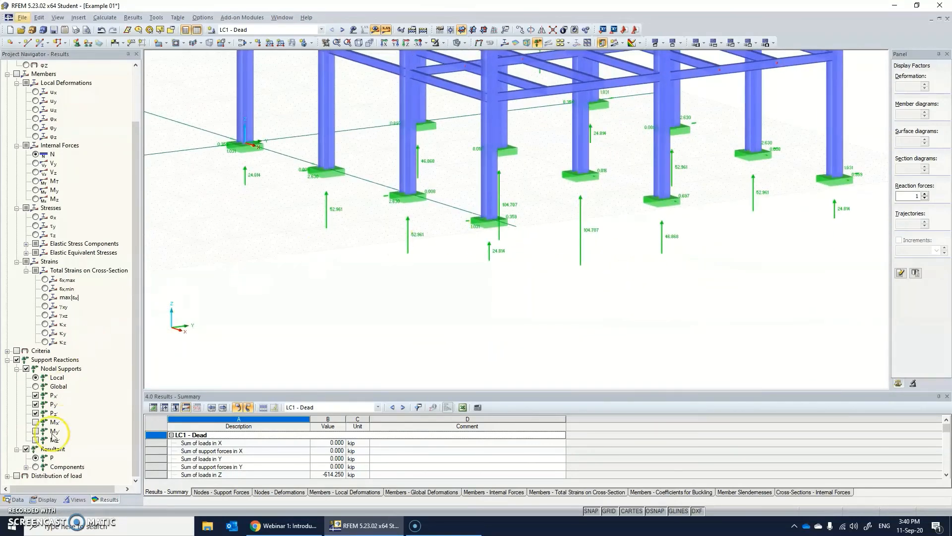
left_click(26, 449)
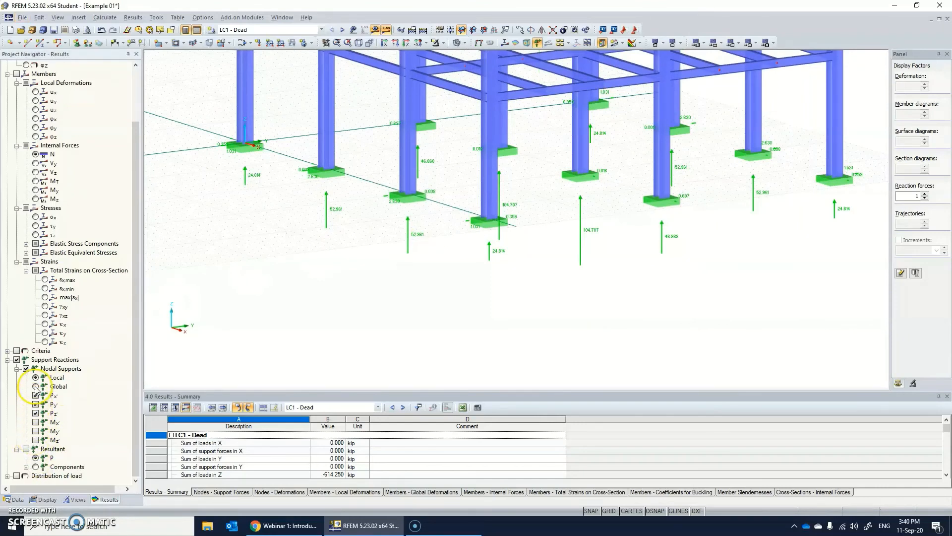
middle_click_drag(522, 233, 453, 262, "ctrl")
middle_click_drag(410, 218, 275, 244, "ctrl")
middle_click_drag(660, 173, 627, 87, "ctrl")
scroll(557, 104, "down", 2)
scroll(556, 103, "down", 3)
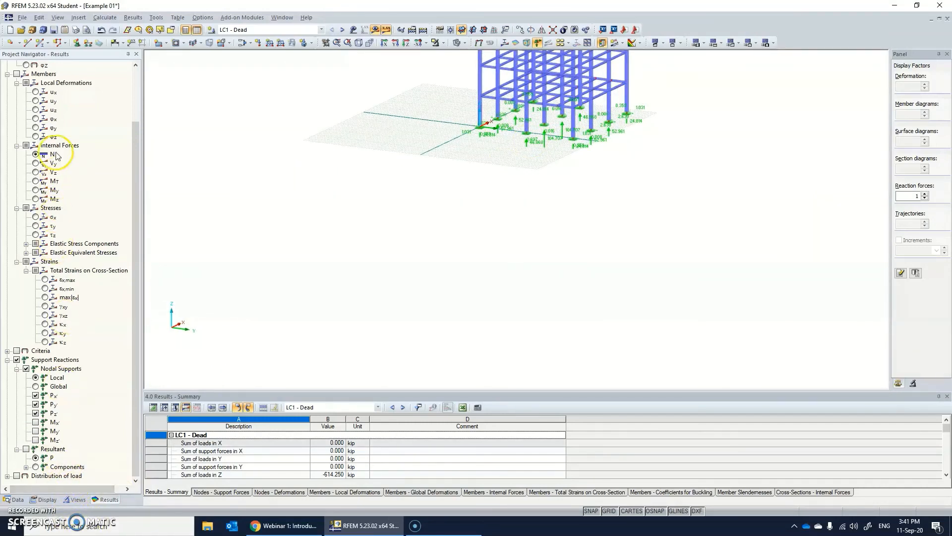
- Display the global deformations u for LC1 - Dead and view the deformed frame from the side
scroll(57, 425, "up", 2)
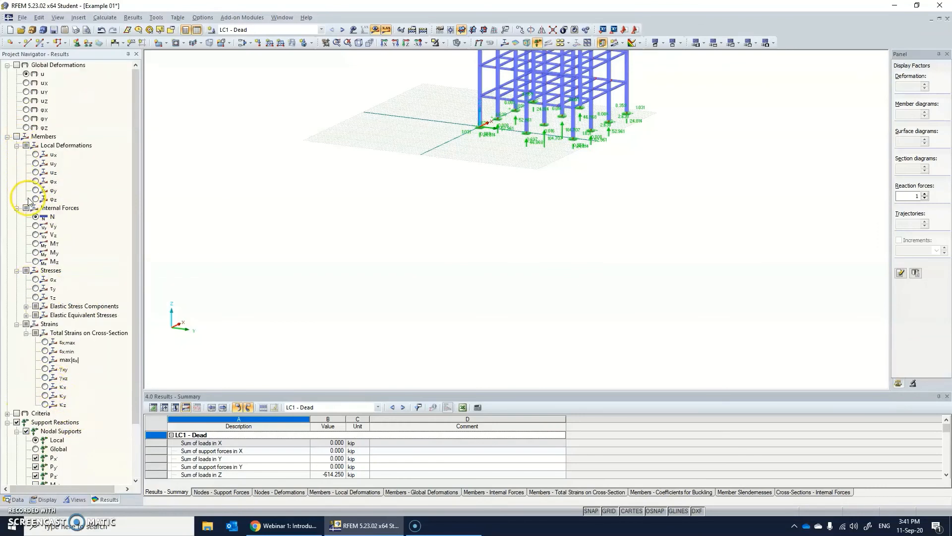
scroll(81, 353, "down", 2)
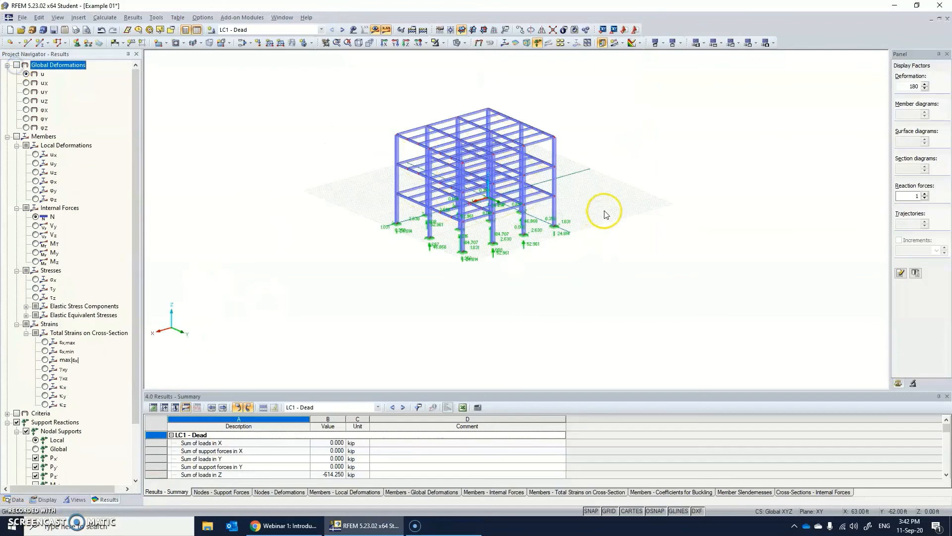
middle_click_drag(610, 213, 575, 190, "ctrl")
scroll(490, 187, "up", 5)
scroll(515, 211, "down", 5)
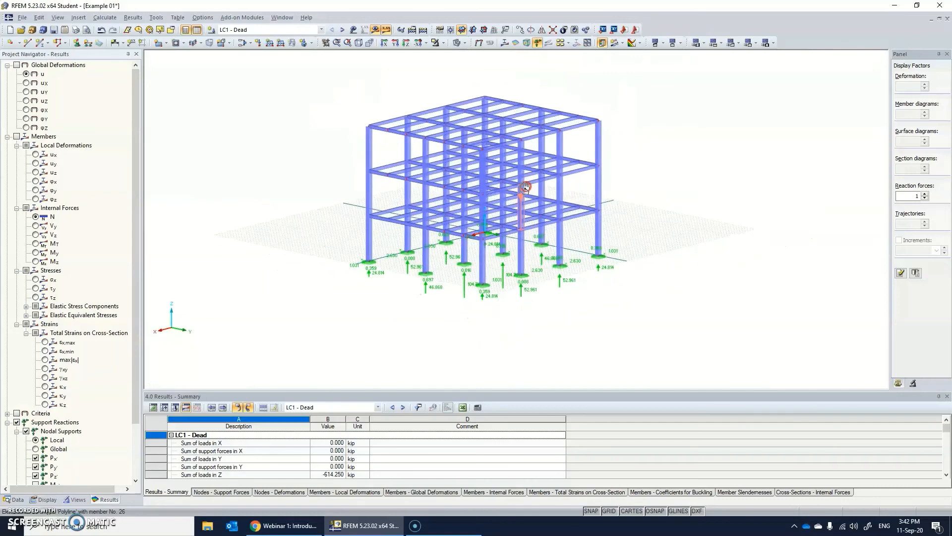
left_click(17, 65)
middle_click_drag(568, 183, 446, 175, "ctrl")
scroll(423, 128, "down", 3)
scroll(422, 128, "up", 6)
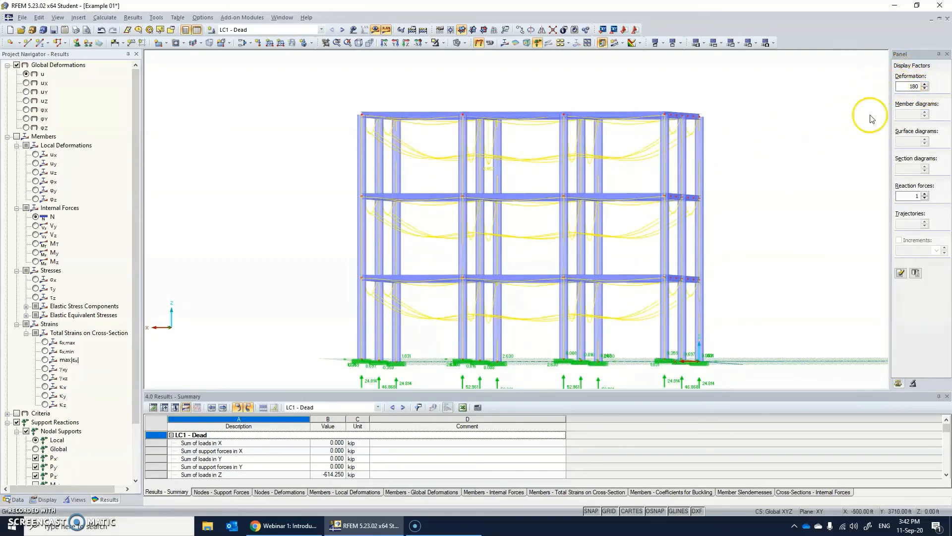
- Try smaller display factors for the deformation, including 50 and 22.5, and settle on 90
double_click(911, 87)
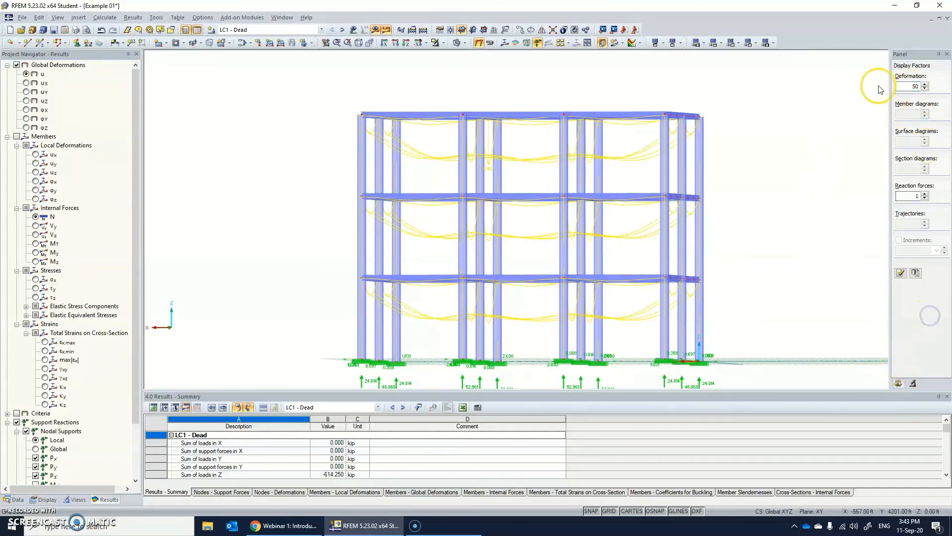
left_click(926, 88)
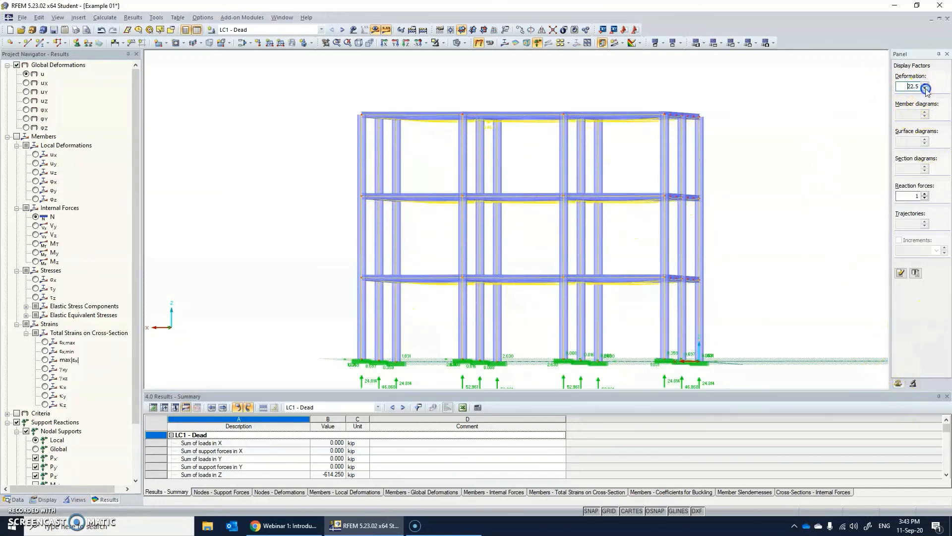
left_click(926, 88)
left_click(926, 88)
left_click(925, 85)
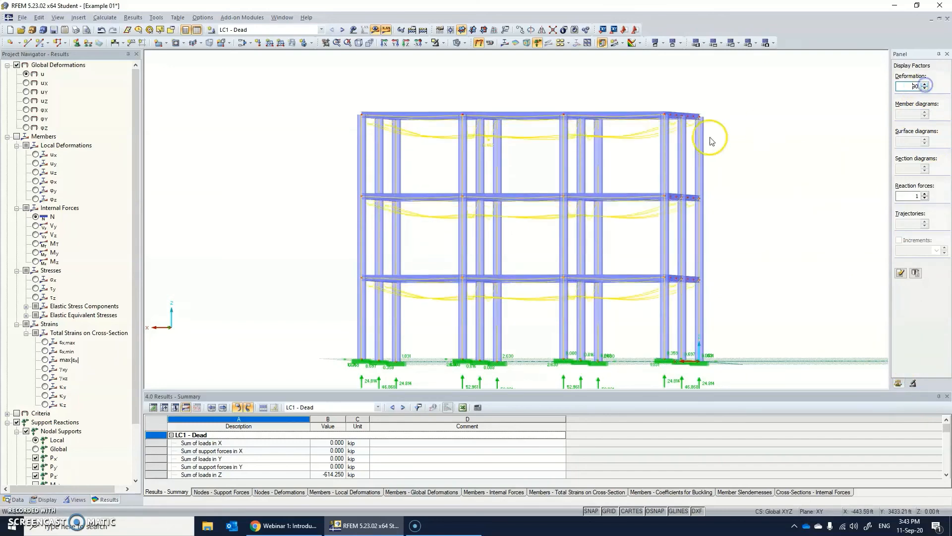
- Examine the deflected floor beams and columns of the frame in 3D from several angles
middle_click_drag(709, 141, 653, 191, "ctrl")
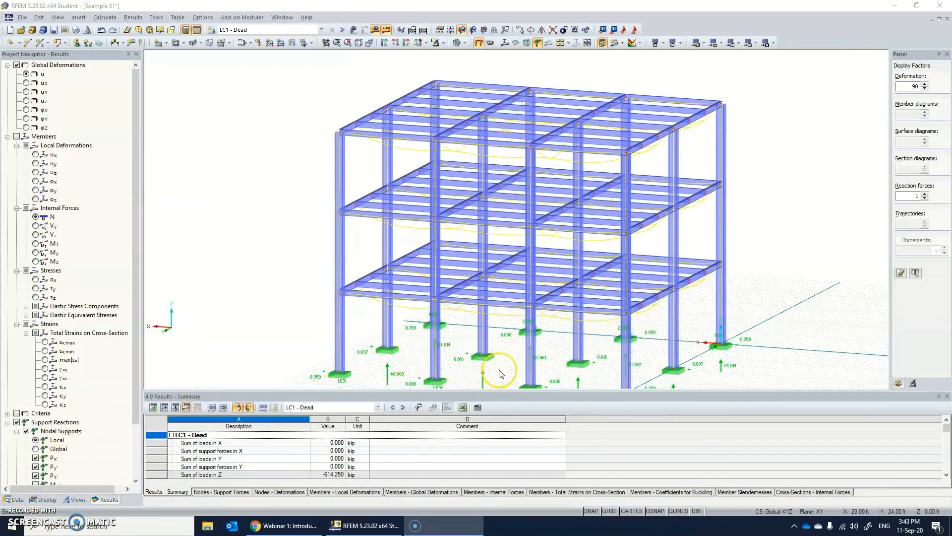
mouse_move(691, 299)
middle_mouse_down("ctrl")
mouse_move(791, 279)
mouse_move(638, 294)
mouse_move(678, 300)
middle_mouse_up("ctrl")
middle_click_drag(338, 282, 396, 287, "ctrl")
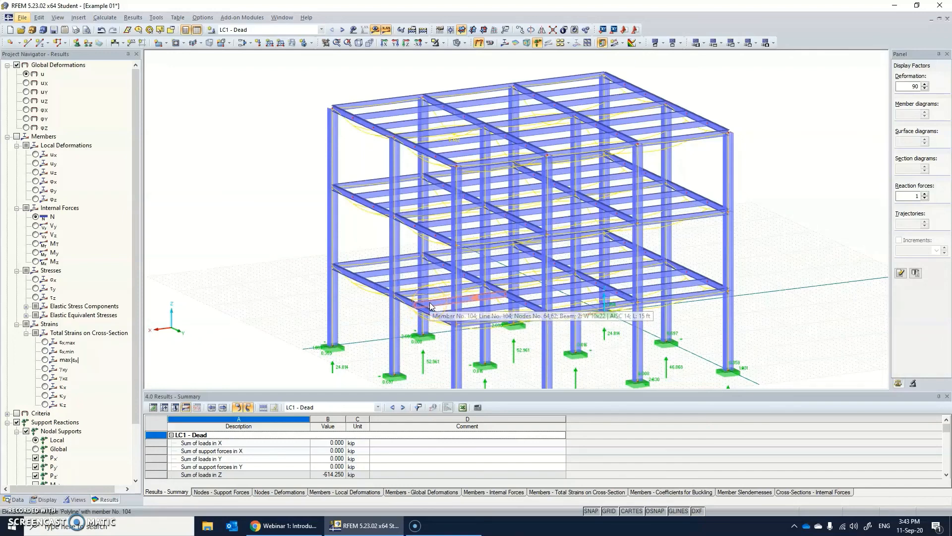
left_click(427, 315)
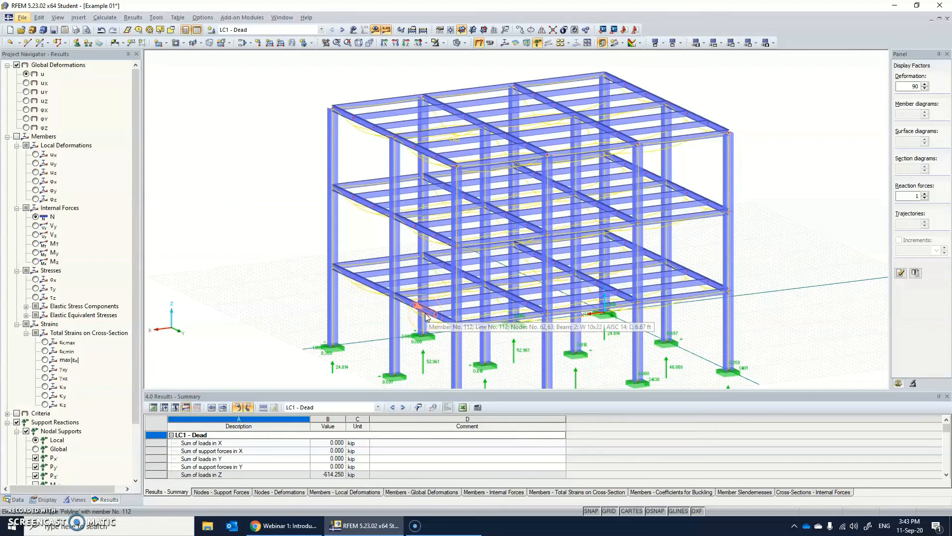
left_click(421, 305)
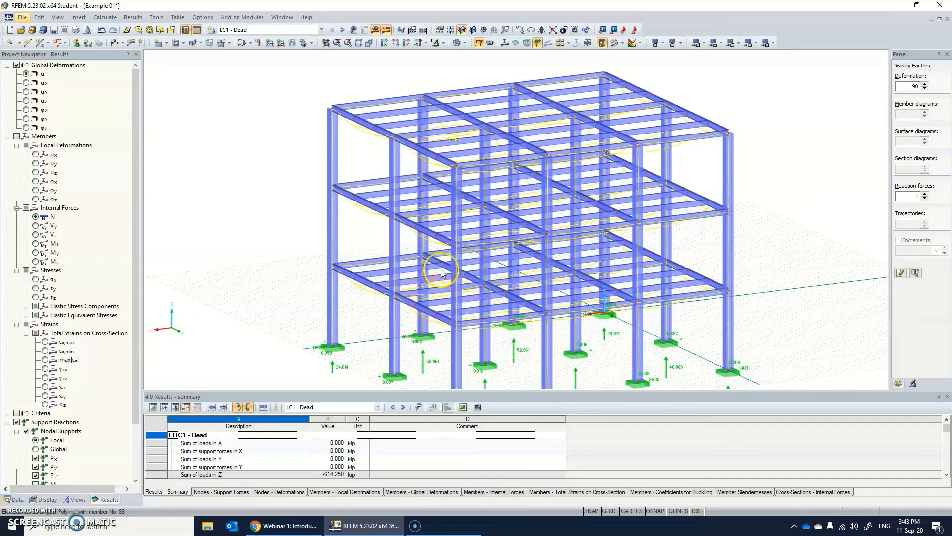
left_click(335, 238)
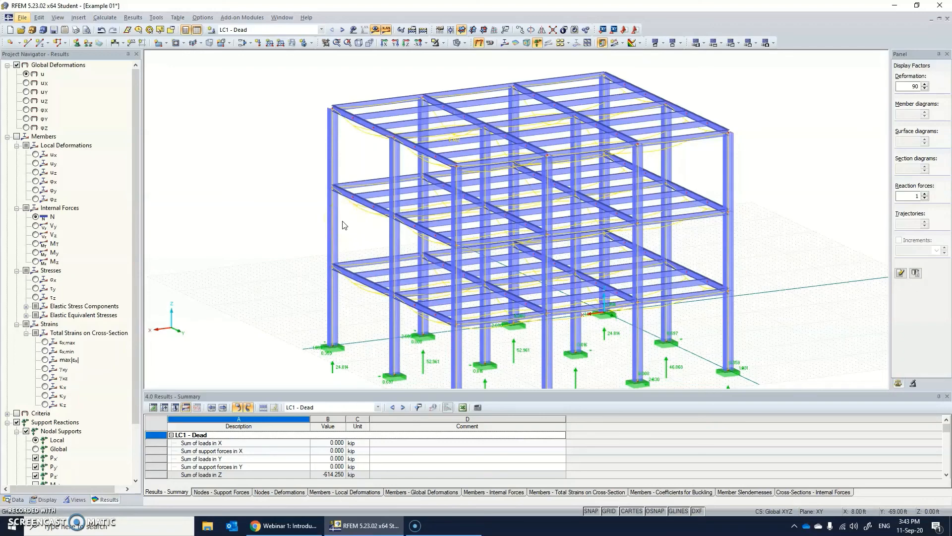
left_click(344, 230)
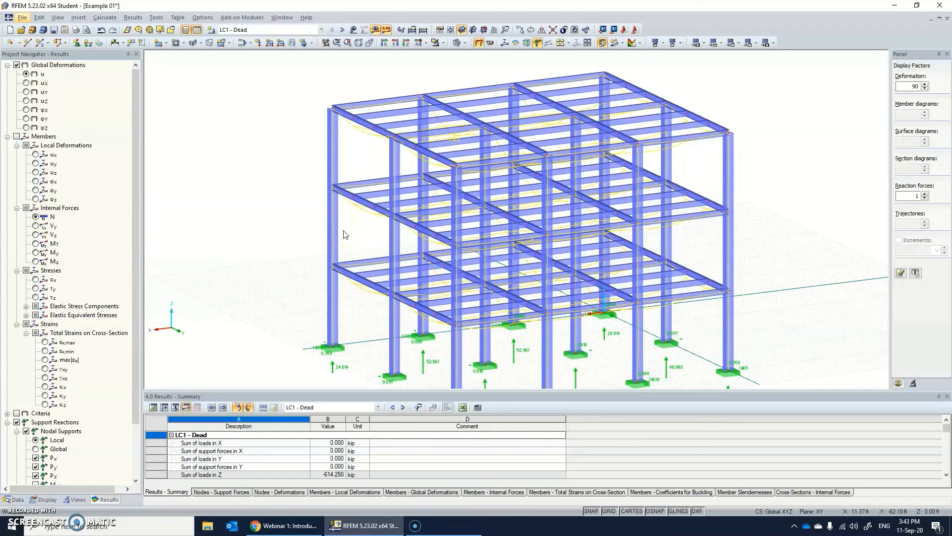